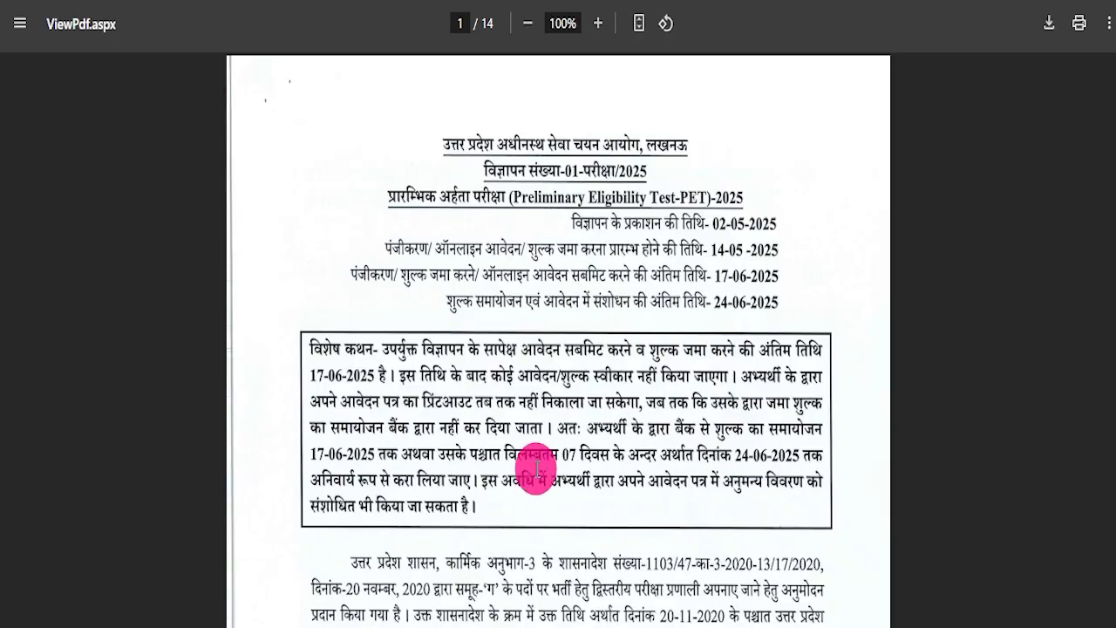
# Step: Skim the opening pages of the UPSSSC PET-2025 notification PDF, covering dates, application process and fee payment
pyautogui.scroll(-10, 575, 445)
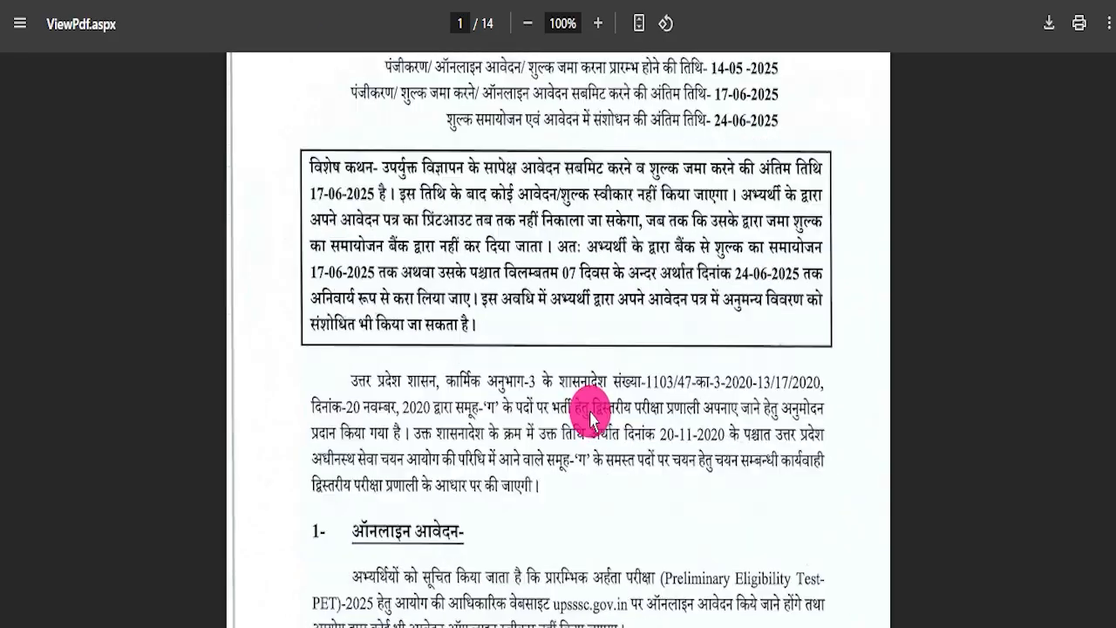
pyautogui.scroll(-20, 554, 397)
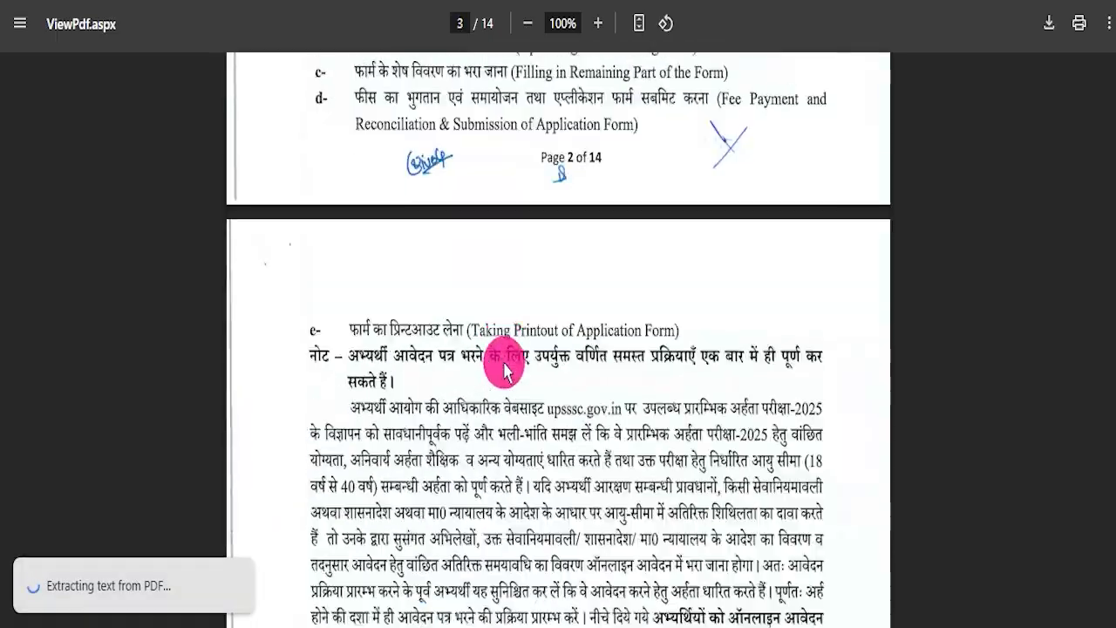
pyautogui.scroll(-20, 502, 370)
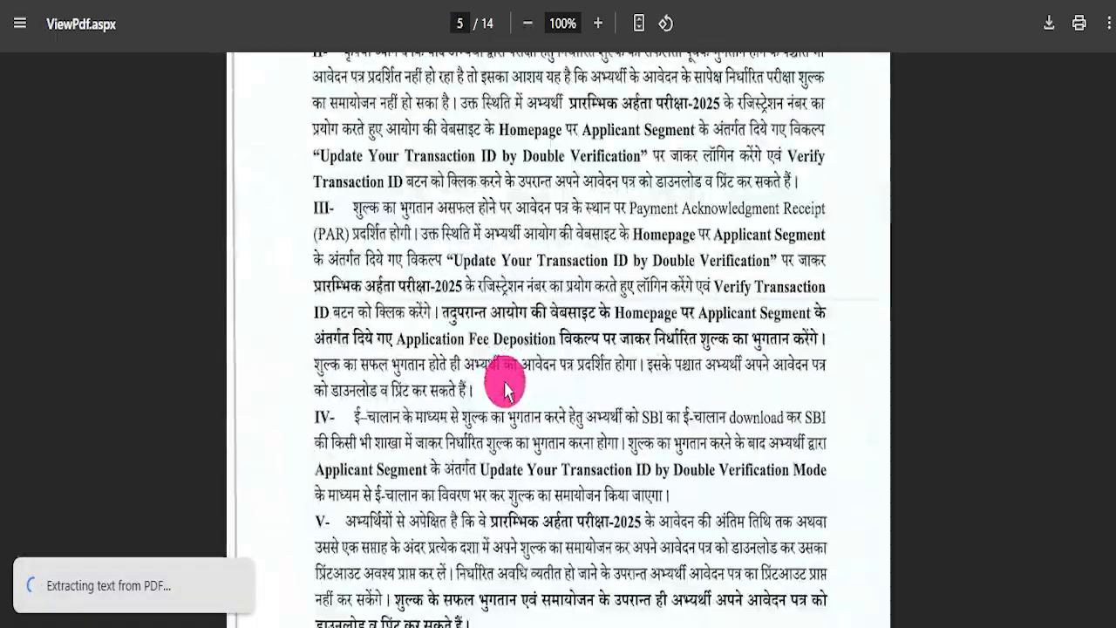
pyautogui.scroll(17, 510, 392)
pyautogui.scroll(20, 508, 388)
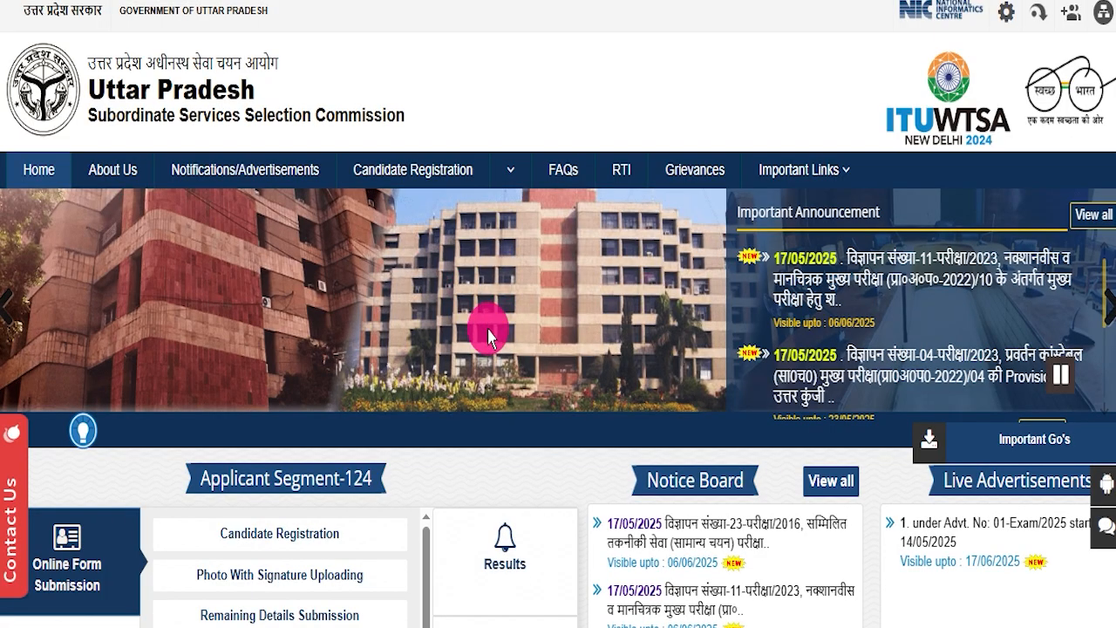
# Step: Look over the UPSSSC website's home page, including Candidate Registration, the Applicant Segment, the Notice Board and Live Advertisements
pyautogui.click(463, 172)
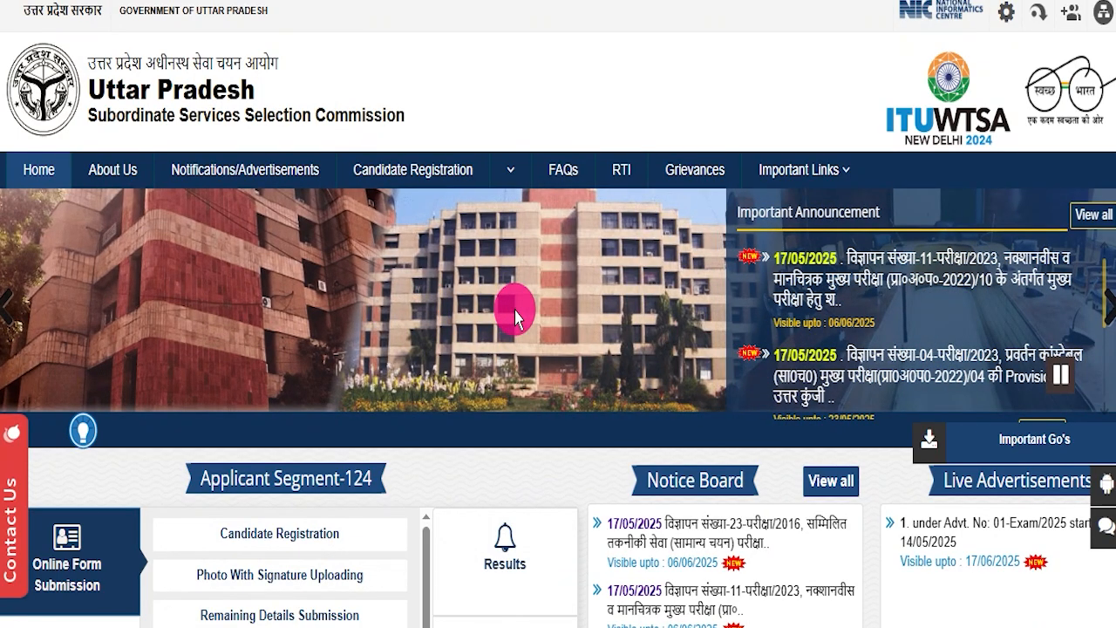
pyautogui.scroll(-3, 497, 358)
pyautogui.scroll(-5, 510, 366)
pyautogui.scroll(8, 523, 316)
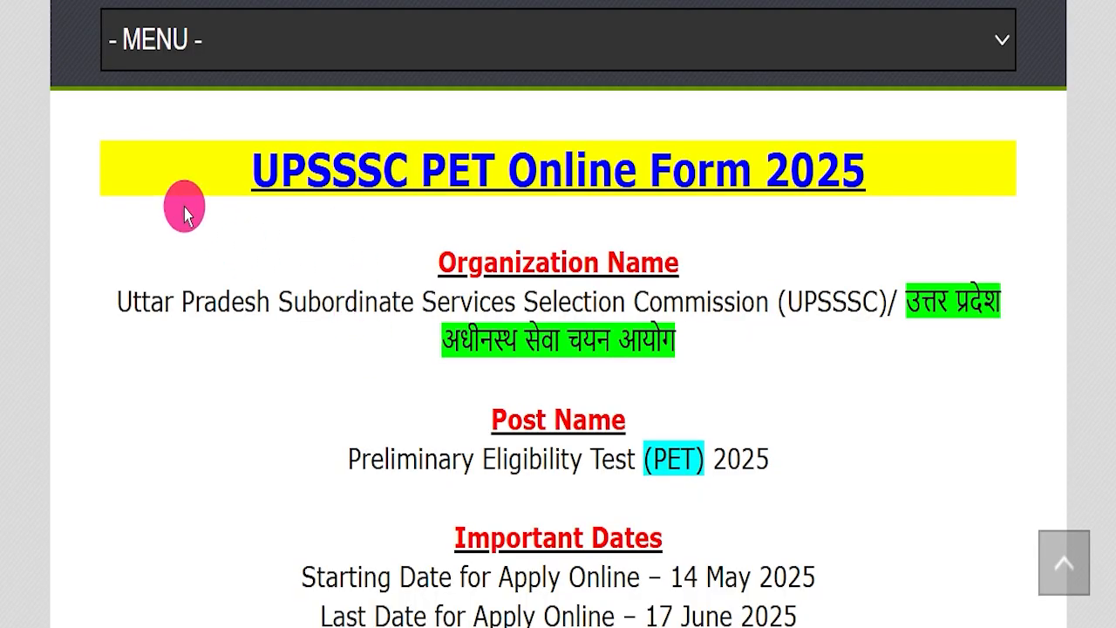
# Step: On the IndSarkariNaukri page, review the site header, the UPSSSC Recruitment introduction and the UPSSSC PET Online Form 2025 heading
pyautogui.moveTo(175, 166); pyautogui.dragTo(913, 157)
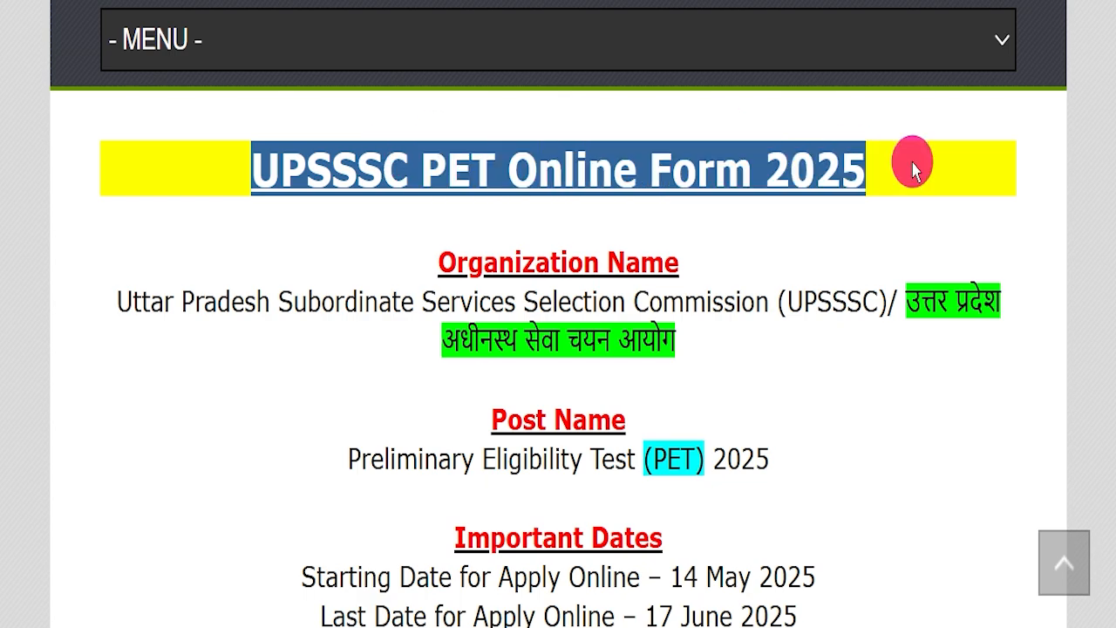
pyautogui.click(853, 236)
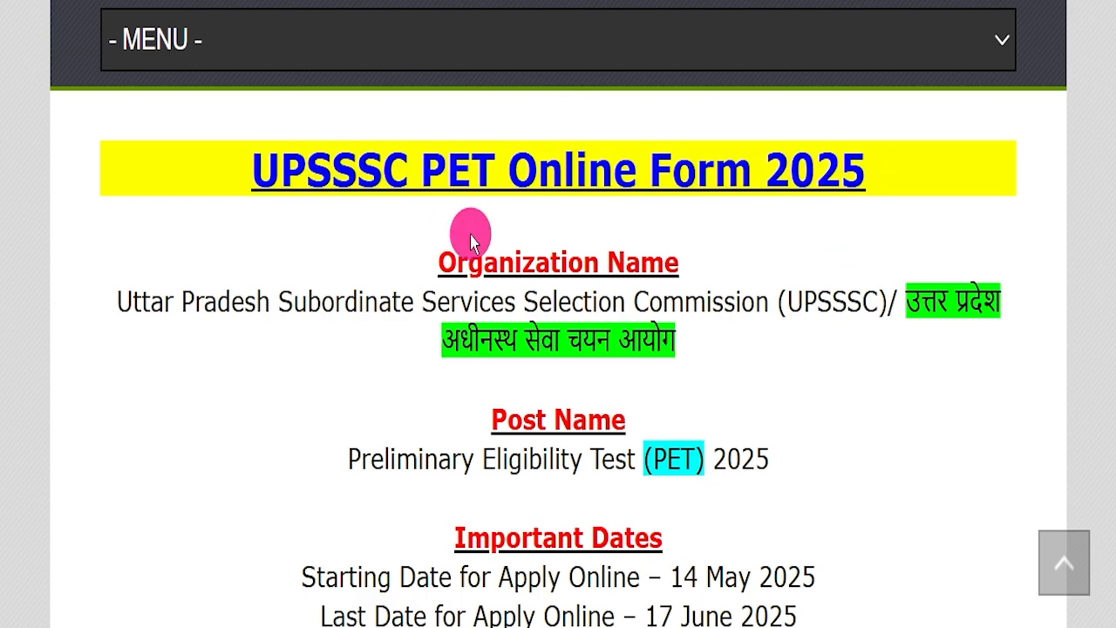
pyautogui.scroll(10, 471, 224)
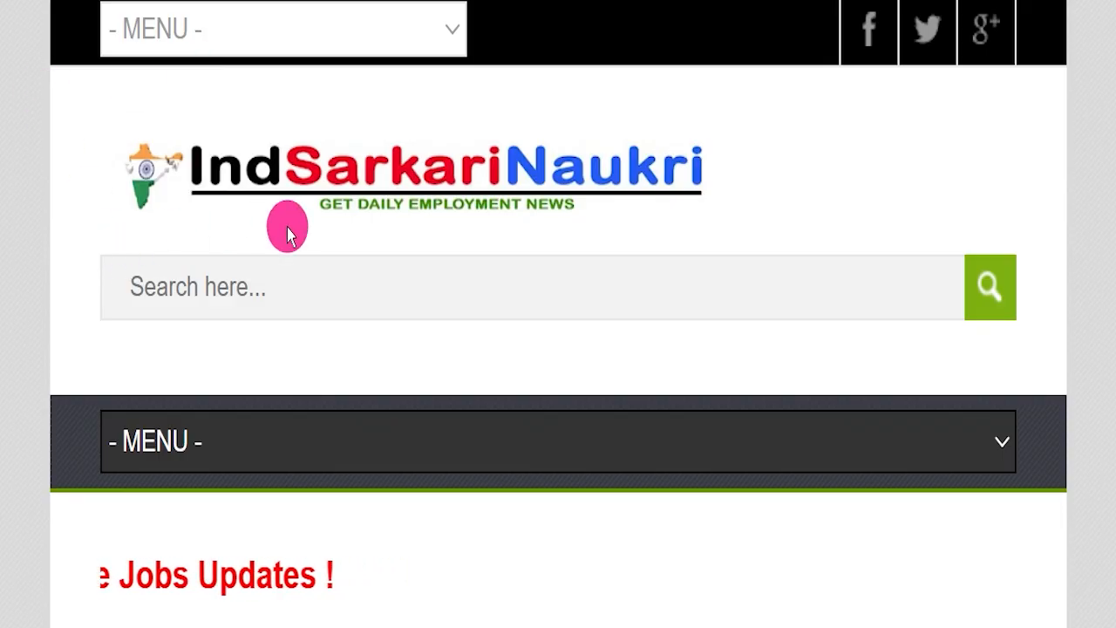
pyautogui.scroll(-2, 511, 422)
pyautogui.scroll(-3, 512, 422)
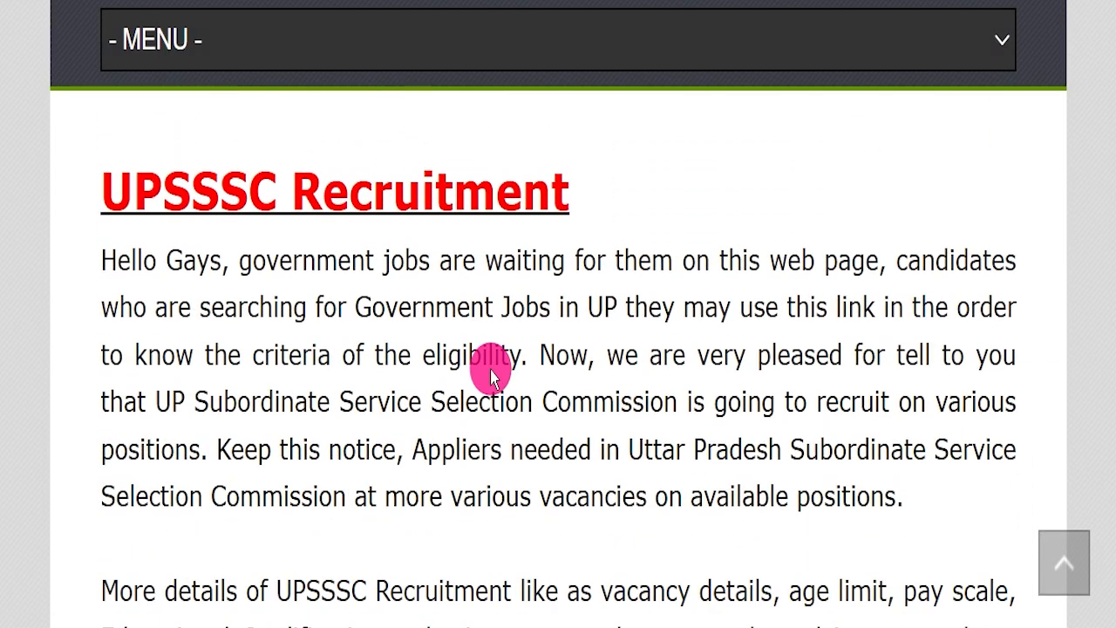
pyautogui.scroll(-5, 491, 375)
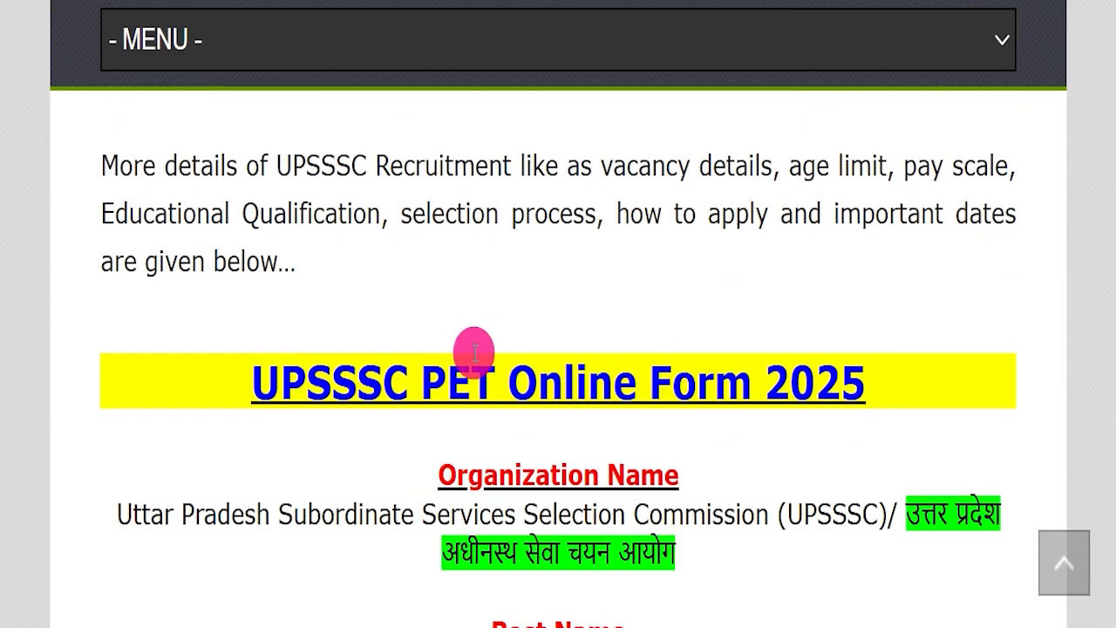
pyautogui.scroll(-3, 467, 344)
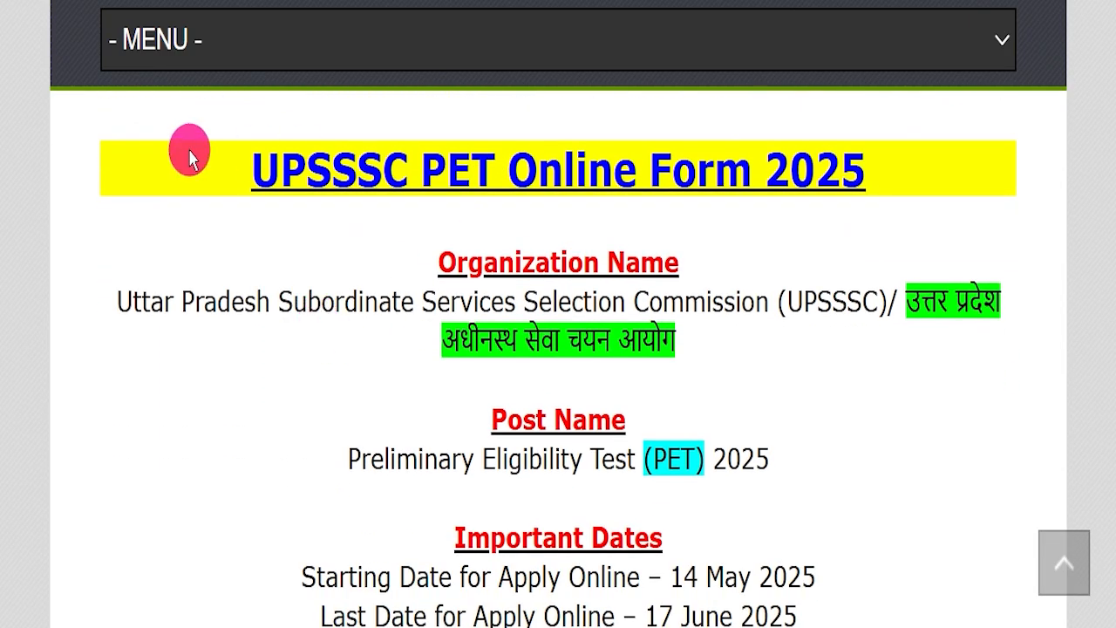
# Step: Examine the form heading, organization name and post name of the PET 2025 listing by highlighting their text
pyautogui.moveTo(171, 166); pyautogui.dragTo(184, 199)
pyautogui.click(183, 199)
pyautogui.moveTo(102, 282); pyautogui.dragTo(868, 330)
pyautogui.moveTo(336, 449); pyautogui.dragTo(782, 444)
pyautogui.click(9, 401)
# Step: Examine the Important Dates section, highlighting the correction deadline and underlining the last date for applying online
pyautogui.scroll(-3, 723, 427)
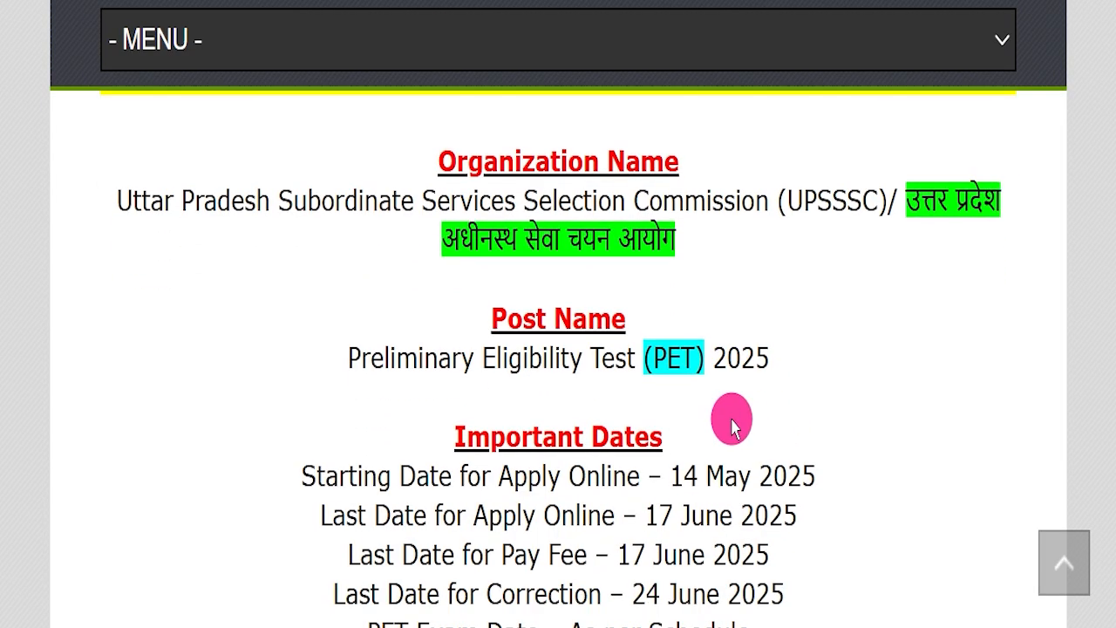
pyautogui.moveTo(422, 308); pyautogui.dragTo(763, 306)
pyautogui.click(763, 305)
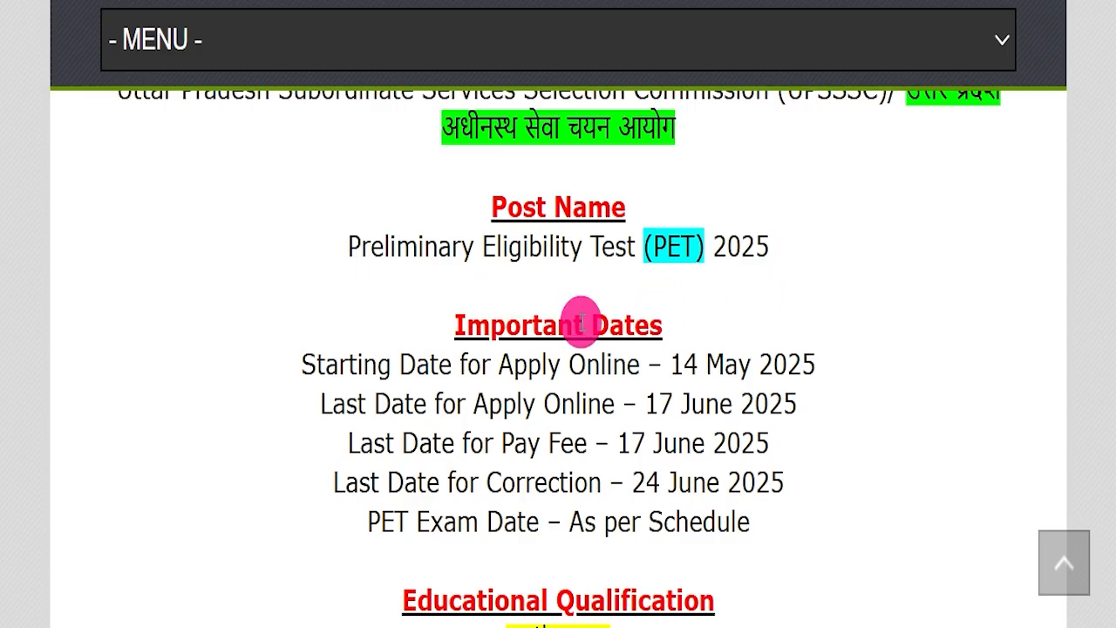
pyautogui.scroll(-1, 847, 353)
pyautogui.tripleClick(841, 357)
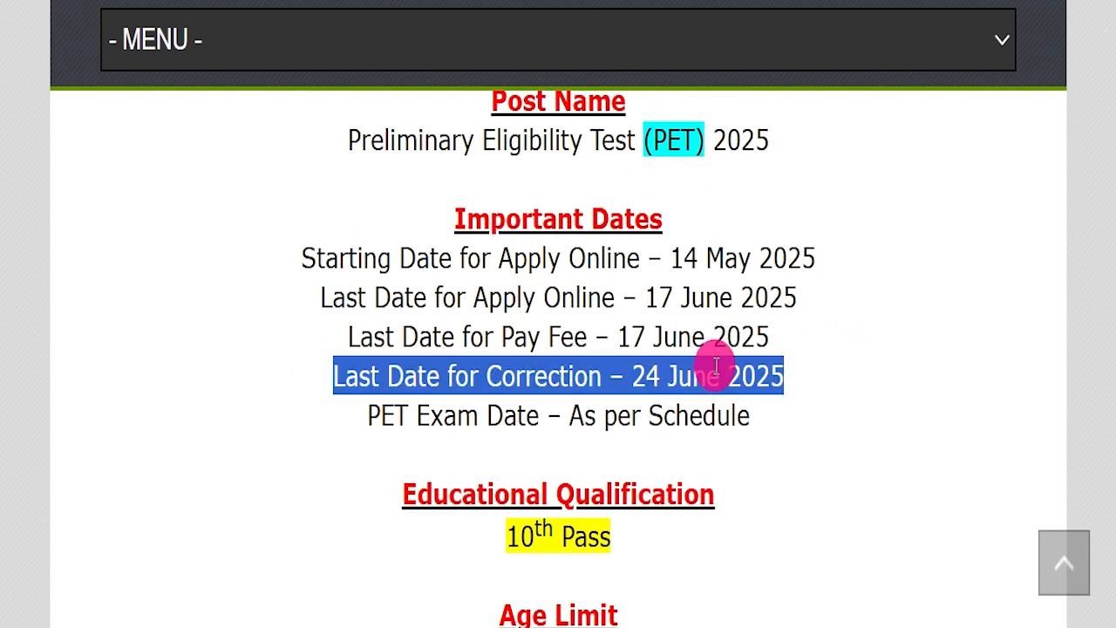
pyautogui.click(587, 41)
pyautogui.moveTo(636, 310); pyautogui.dragTo(789, 311)
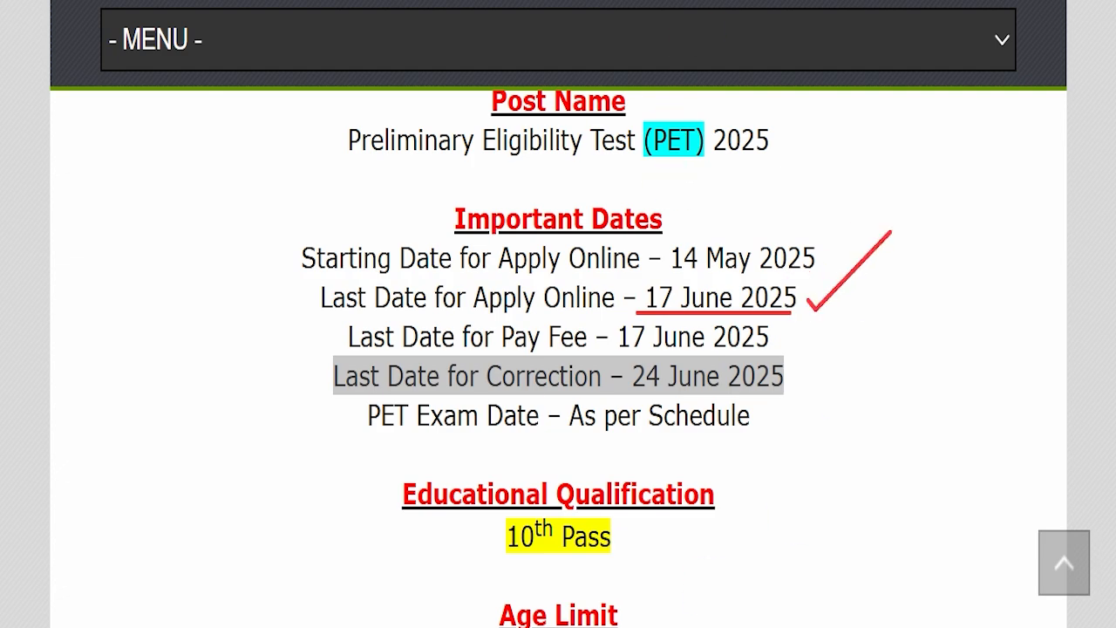
pyautogui.click(837, 331)
# Step: Examine the educational qualification and age limit for PET 2025, highlighting each requirement
pyautogui.scroll(-2, 668, 366)
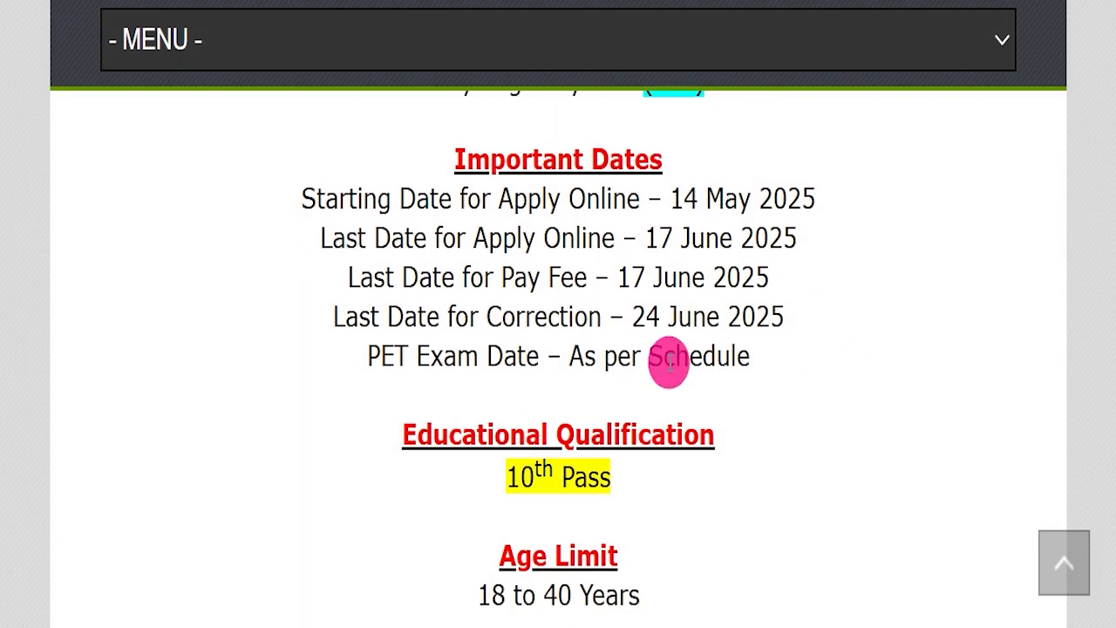
pyautogui.moveTo(413, 328); pyautogui.dragTo(684, 312)
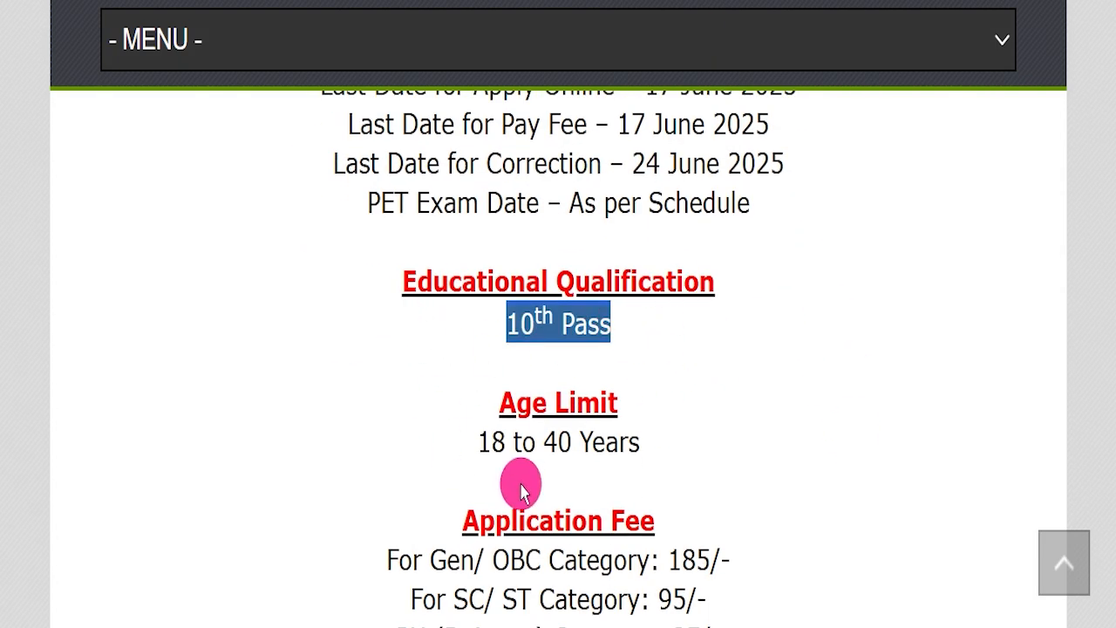
pyautogui.moveTo(424, 428); pyautogui.dragTo(676, 432)
# Step: Examine the Application Fee section, highlighting the fee for each category and the accepted payment methods
pyautogui.scroll(-2, 689, 435)
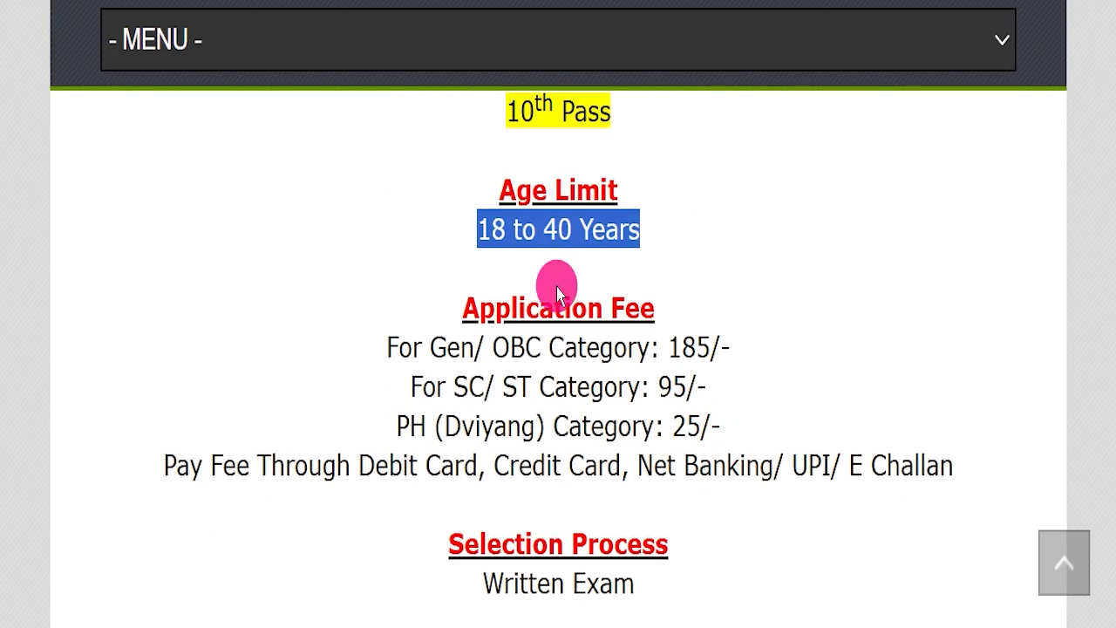
pyautogui.moveTo(423, 305); pyautogui.dragTo(730, 290)
pyautogui.moveTo(349, 340); pyautogui.dragTo(747, 324)
pyautogui.moveTo(410, 386); pyautogui.dragTo(742, 374)
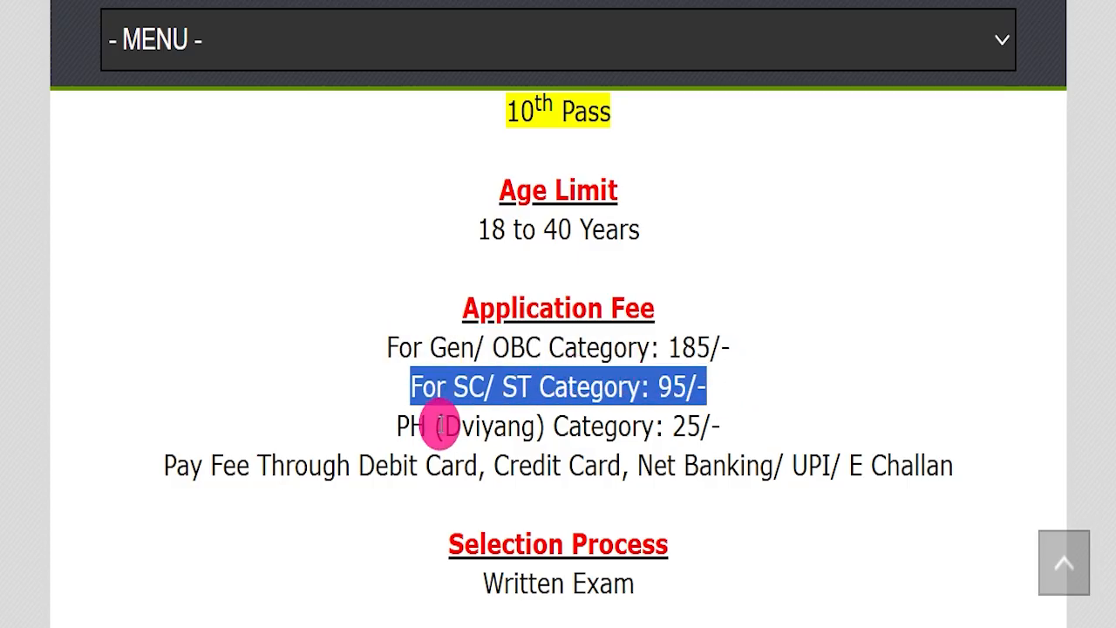
pyautogui.moveTo(365, 425); pyautogui.dragTo(747, 404)
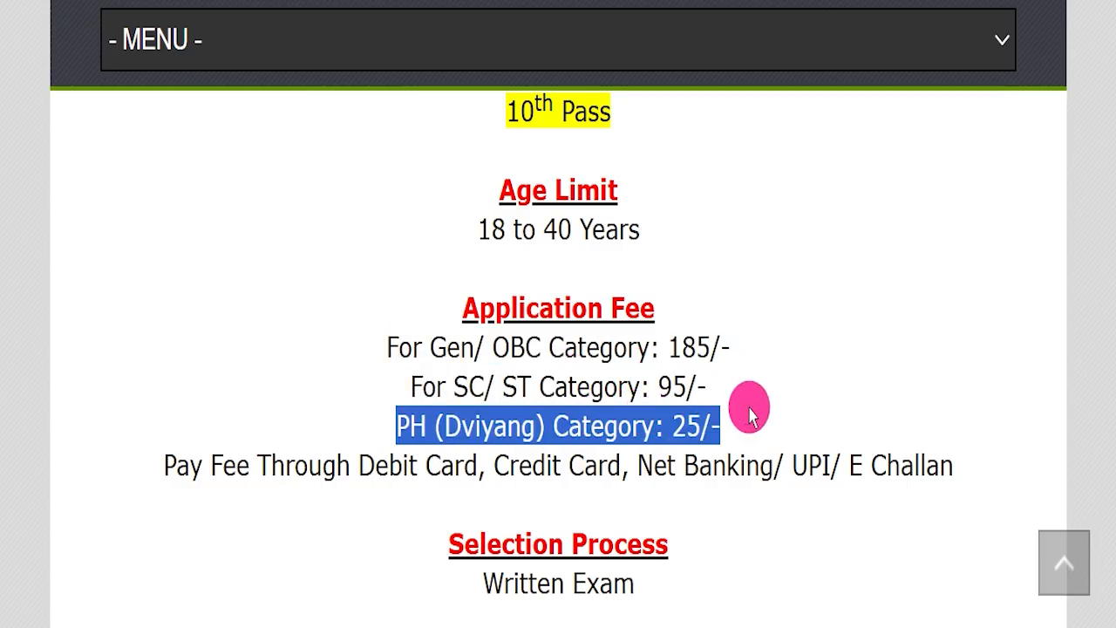
pyautogui.moveTo(358, 447); pyautogui.dragTo(962, 451)
pyautogui.click(916, 498)
# Step: Examine the selection process, apply mode, job location and official website entries, highlighting each one
pyautogui.scroll(-3, 668, 459)
pyautogui.moveTo(446, 359); pyautogui.dragTo(926, 398)
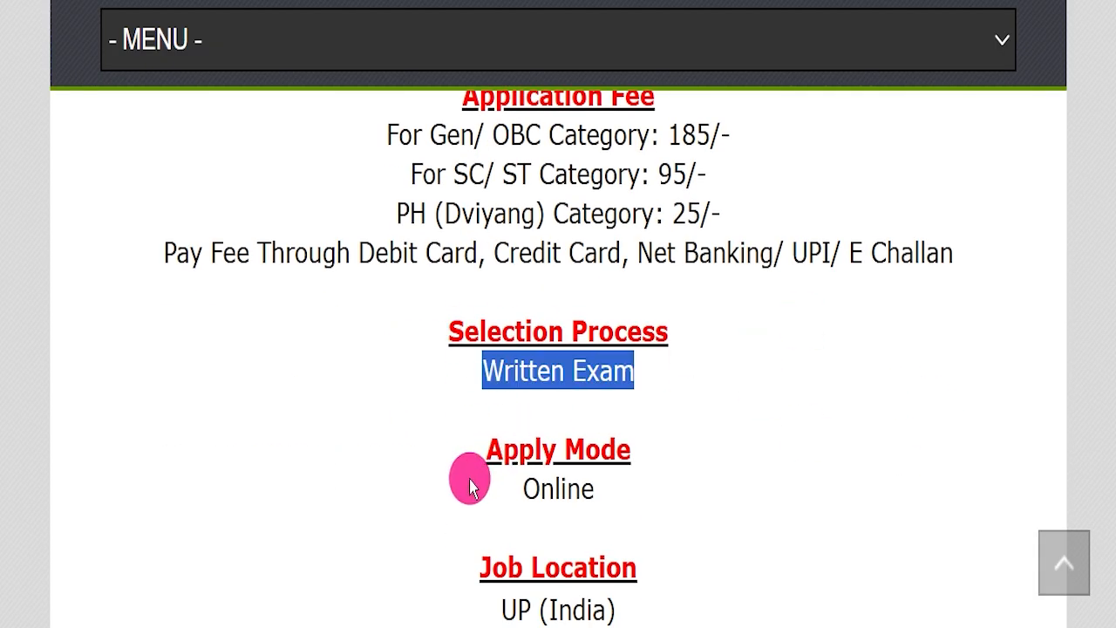
pyautogui.moveTo(469, 487); pyautogui.dragTo(615, 487)
pyautogui.scroll(-3, 688, 454)
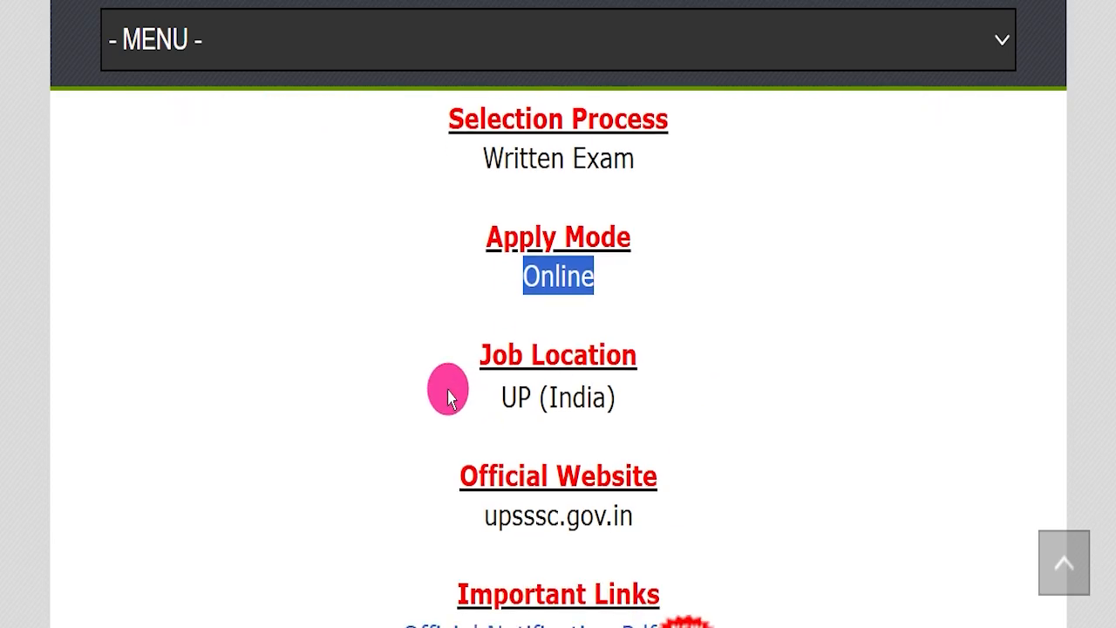
pyautogui.moveTo(393, 374); pyautogui.dragTo(672, 384)
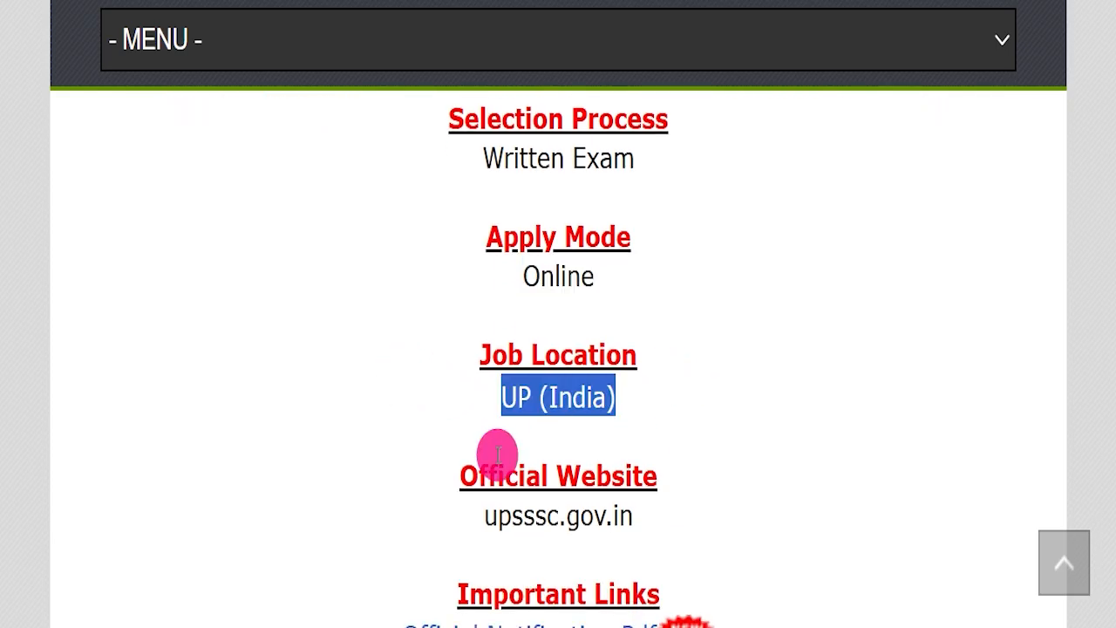
pyautogui.moveTo(454, 512); pyautogui.dragTo(649, 516)
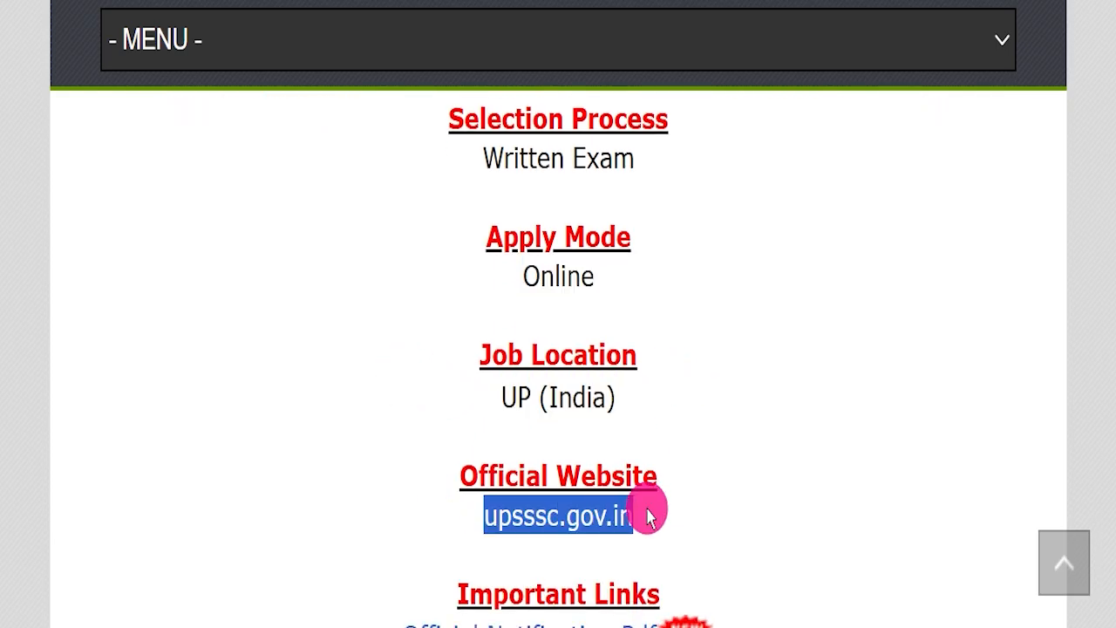
pyautogui.moveTo(440, 457); pyautogui.dragTo(660, 517)
pyautogui.click(660, 521)
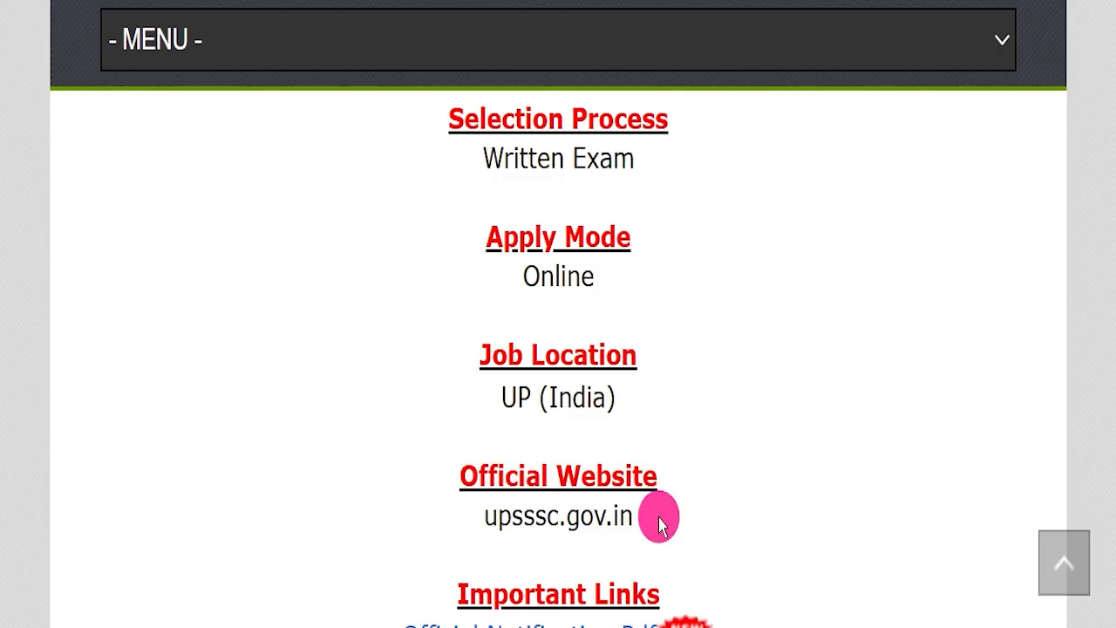
# Step: Check the Important Links section and bring up the official notification PDF
pyautogui.scroll(-3, 680, 482)
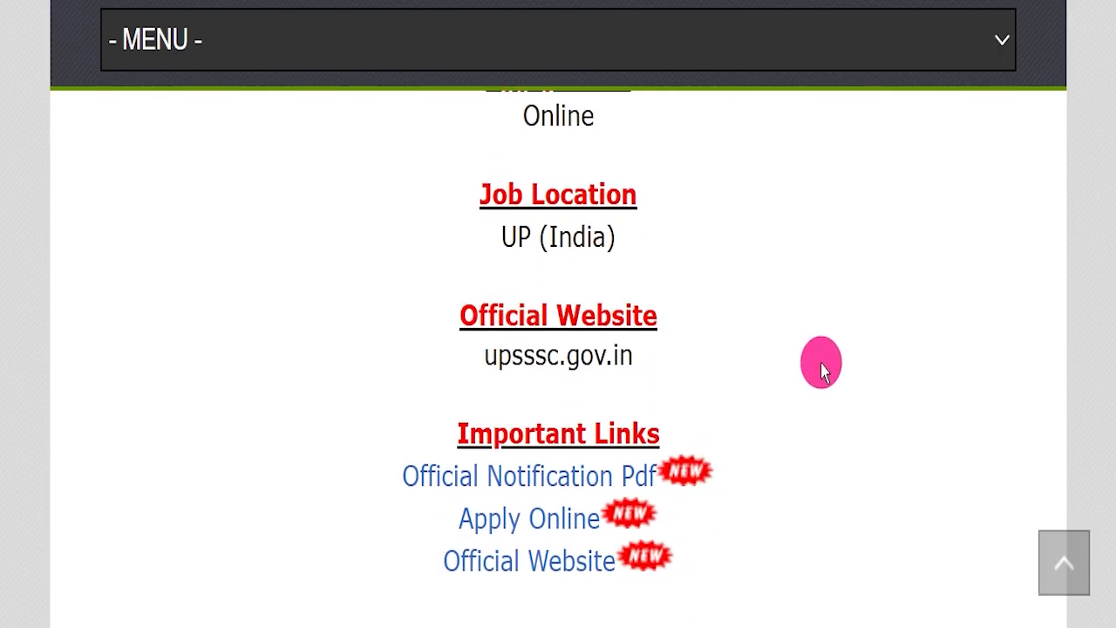
pyautogui.moveTo(823, 363); pyautogui.dragTo(782, 465)
pyautogui.moveTo(361, 415); pyautogui.dragTo(649, 422)
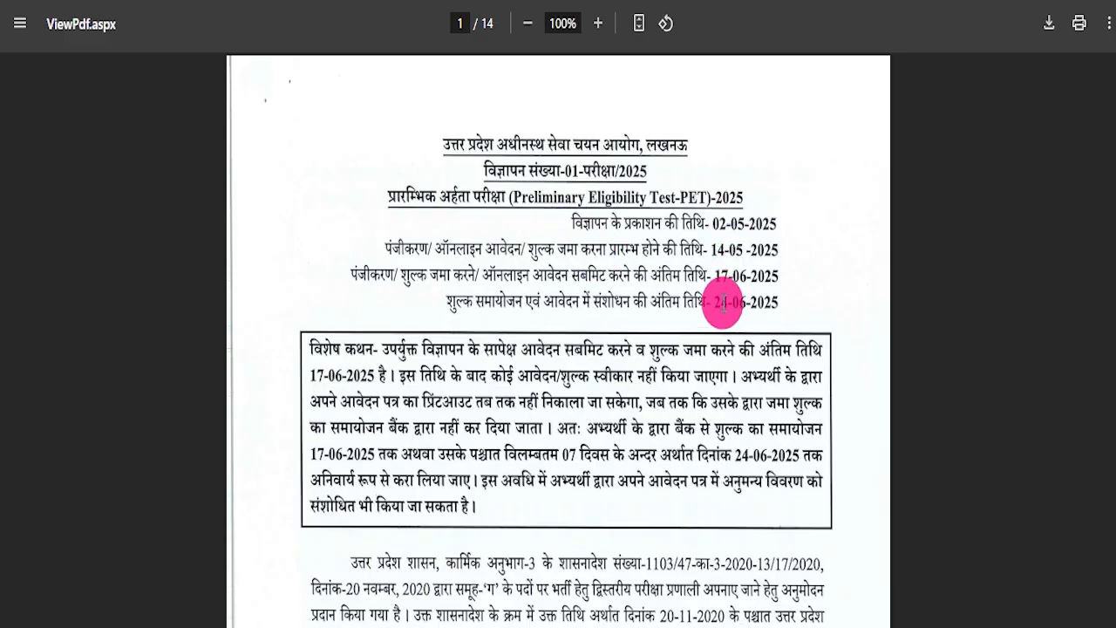
# Step: Read the notification PDF from the key dates through registration and photo and signature requirements to the category-wise fee table
pyautogui.scroll(-5, 576, 353)
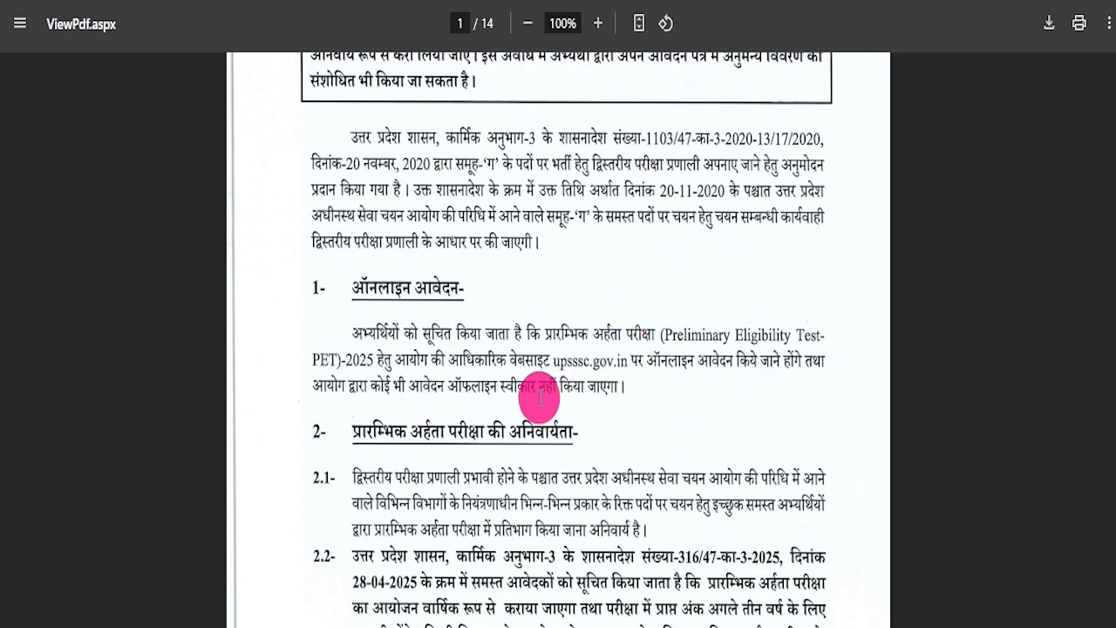
pyautogui.scroll(-8, 540, 394)
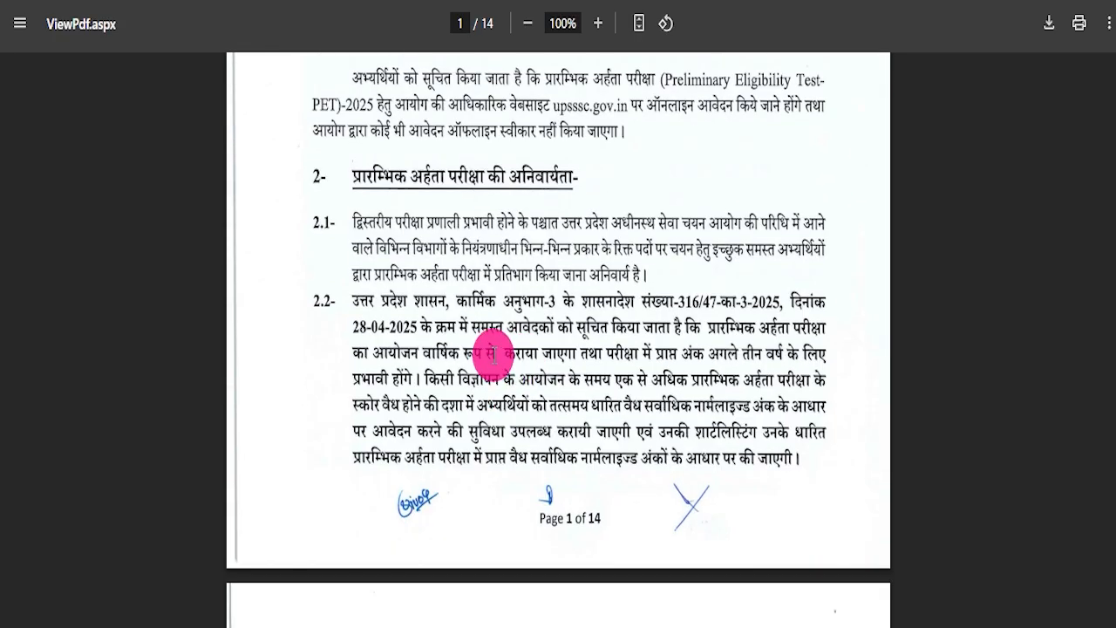
pyautogui.scroll(-15, 493, 369)
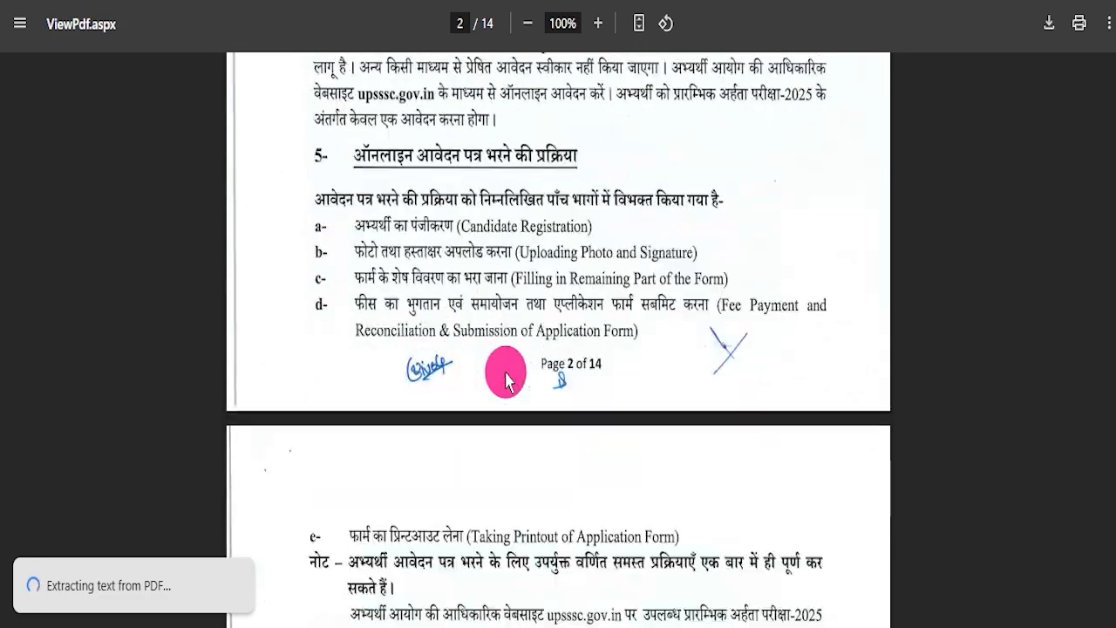
pyautogui.scroll(-3, 484, 388)
pyautogui.scroll(-3, 454, 359)
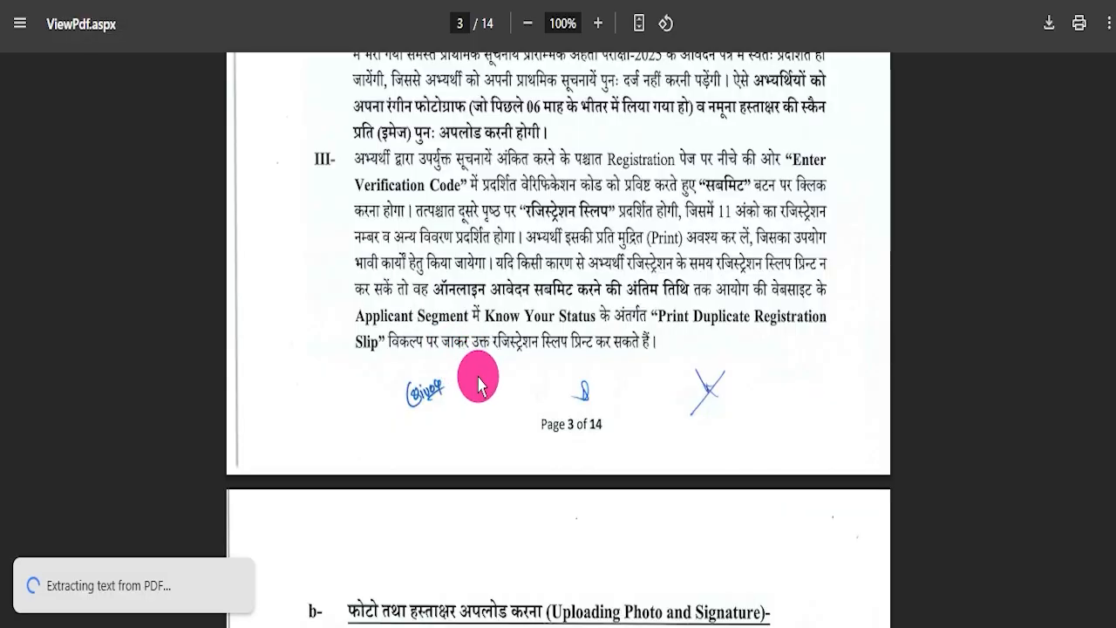
pyautogui.scroll(-4, 478, 384)
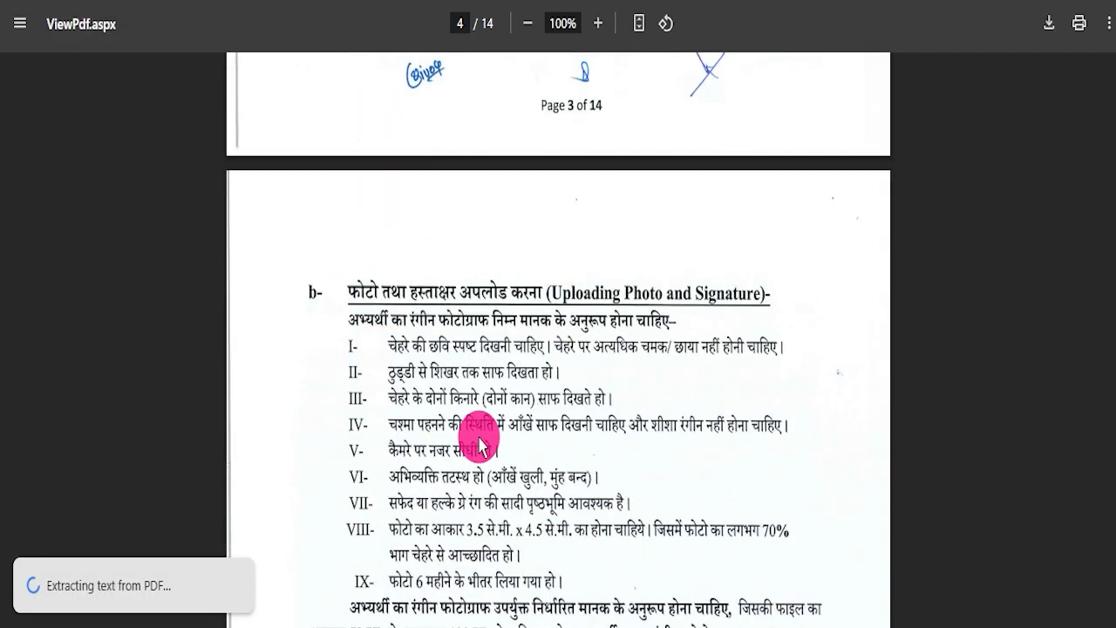
pyautogui.scroll(-11, 528, 369)
pyautogui.scroll(-16, 535, 380)
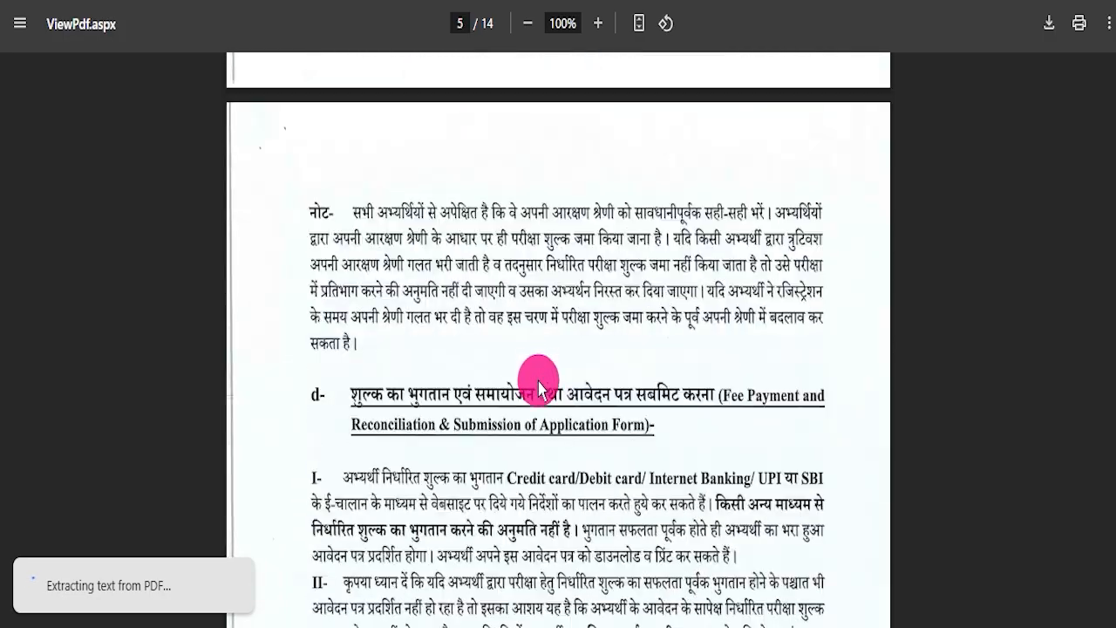
pyautogui.scroll(-5, 541, 384)
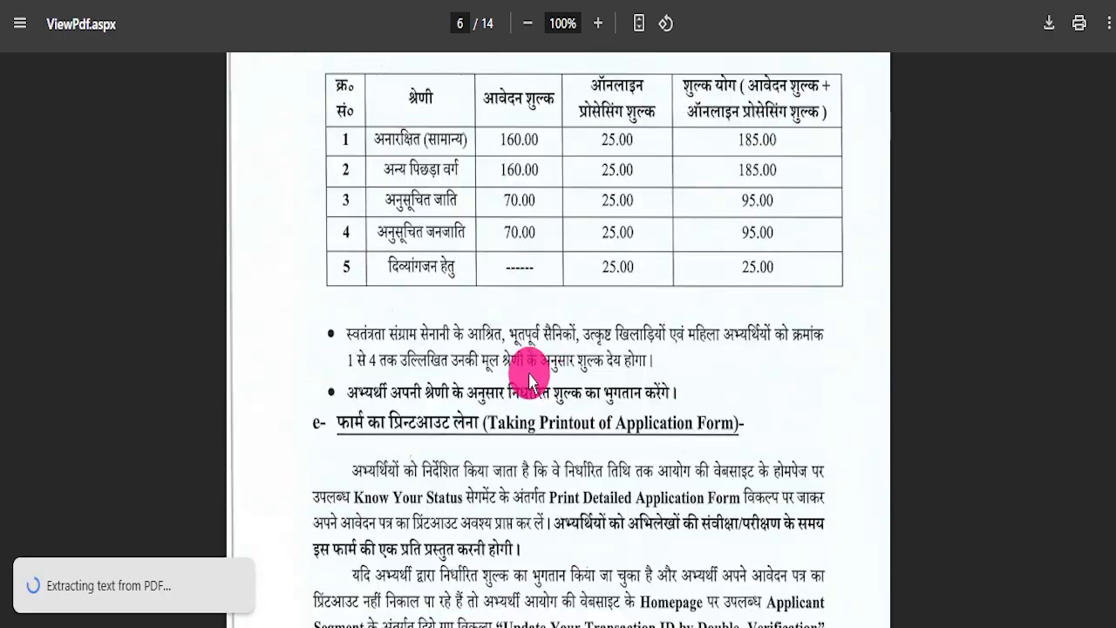
# Step: Read the rest of the notification PDF, covering the general instructions to applicants and the subject-wise PET syllabus on the last pages
pyautogui.scroll(-20, 560, 399)
pyautogui.scroll(-20, 563, 436)
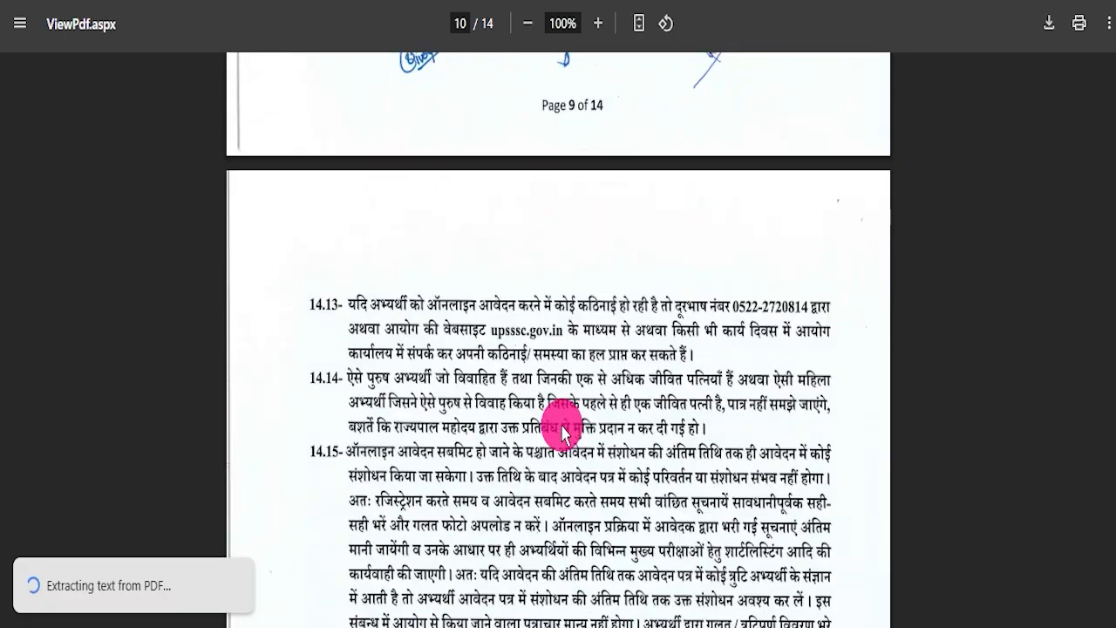
pyautogui.scroll(-20, 576, 435)
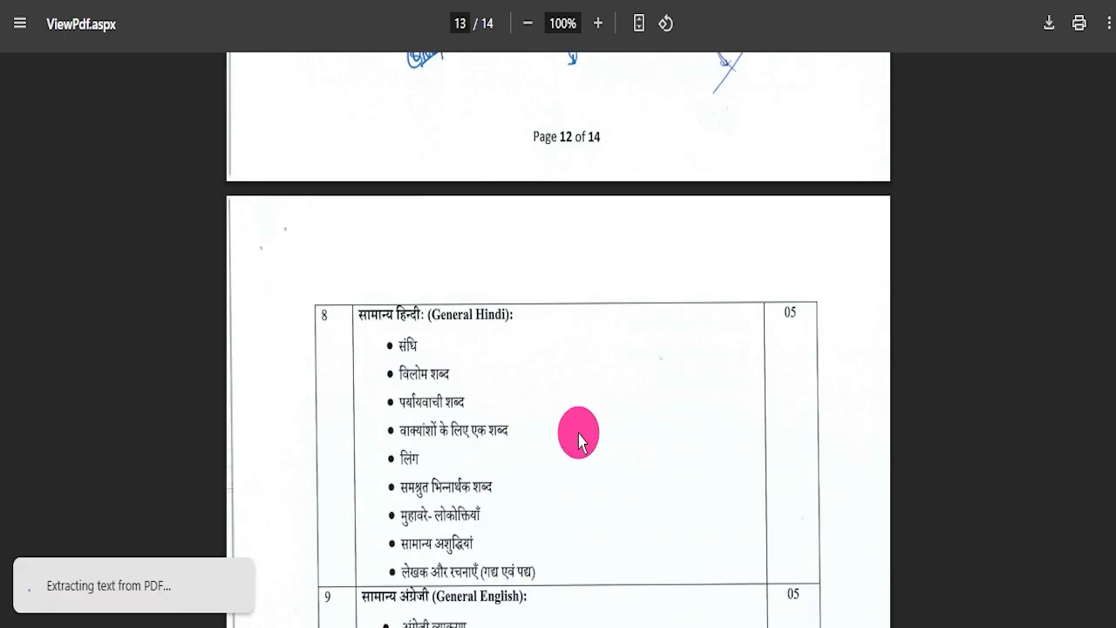
pyautogui.scroll(20, 598, 427)
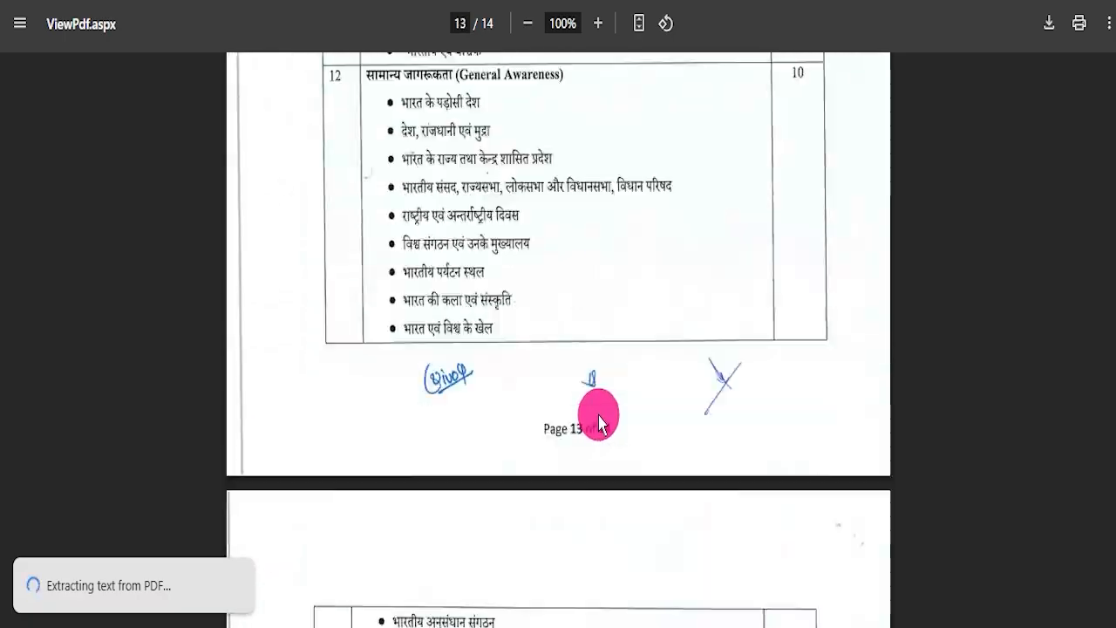
pyautogui.scroll(3, 641, 428)
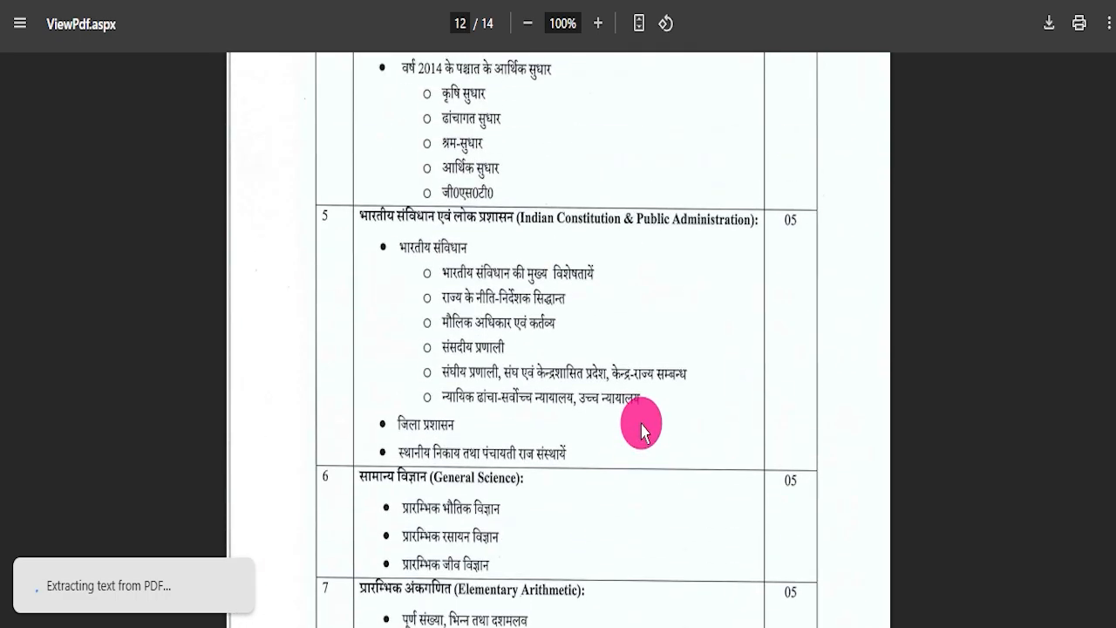
pyautogui.scroll(15, 641, 429)
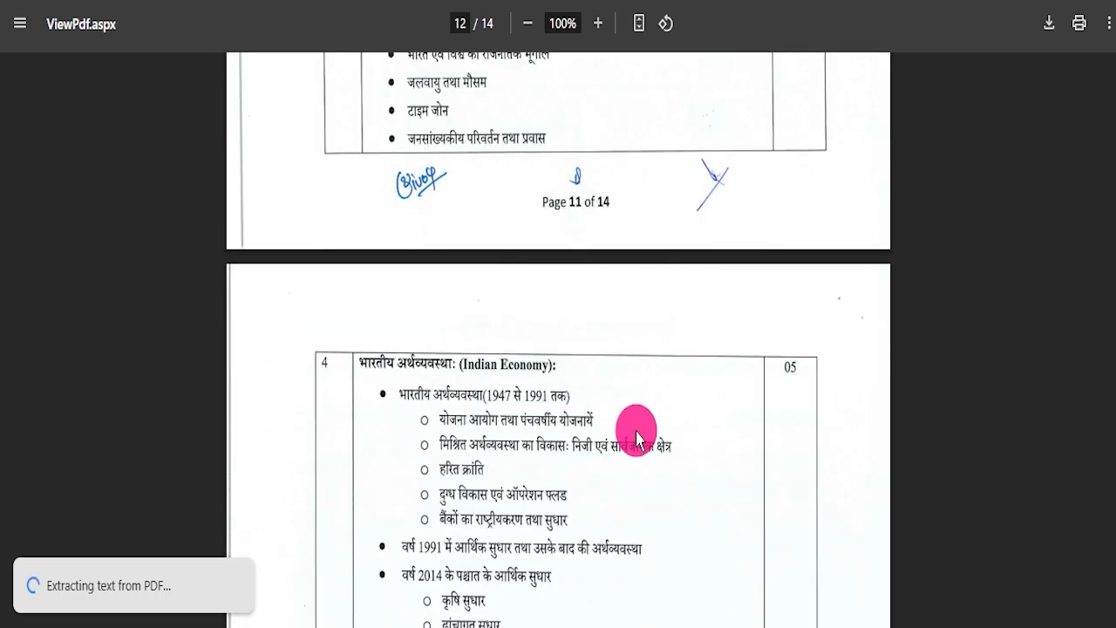
pyautogui.scroll(15, 558, 427)
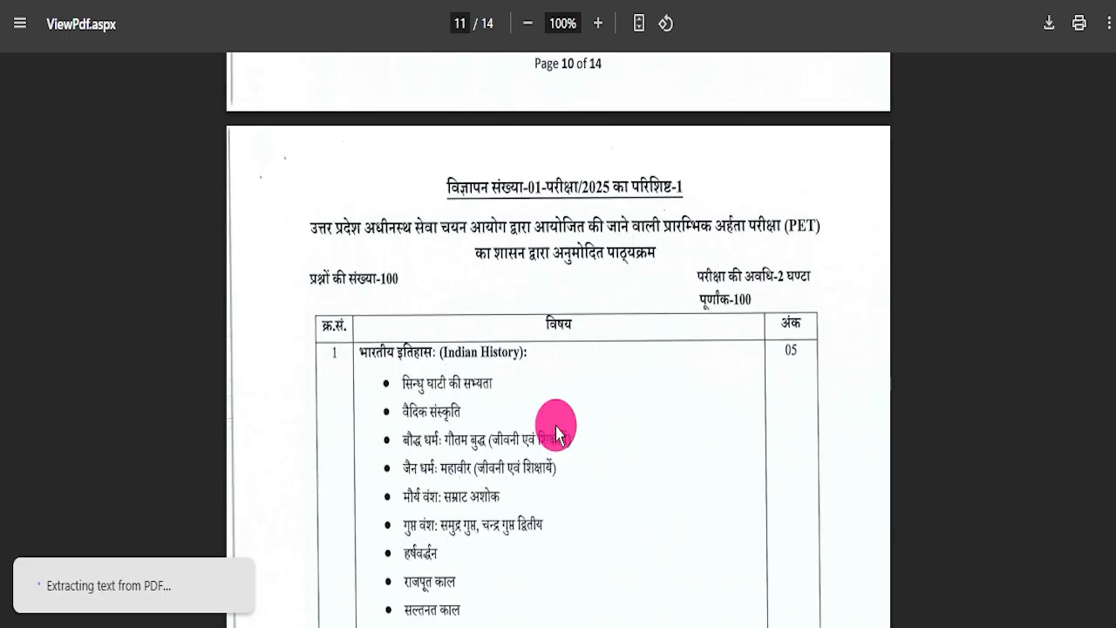
pyautogui.scroll(9, 656, 453)
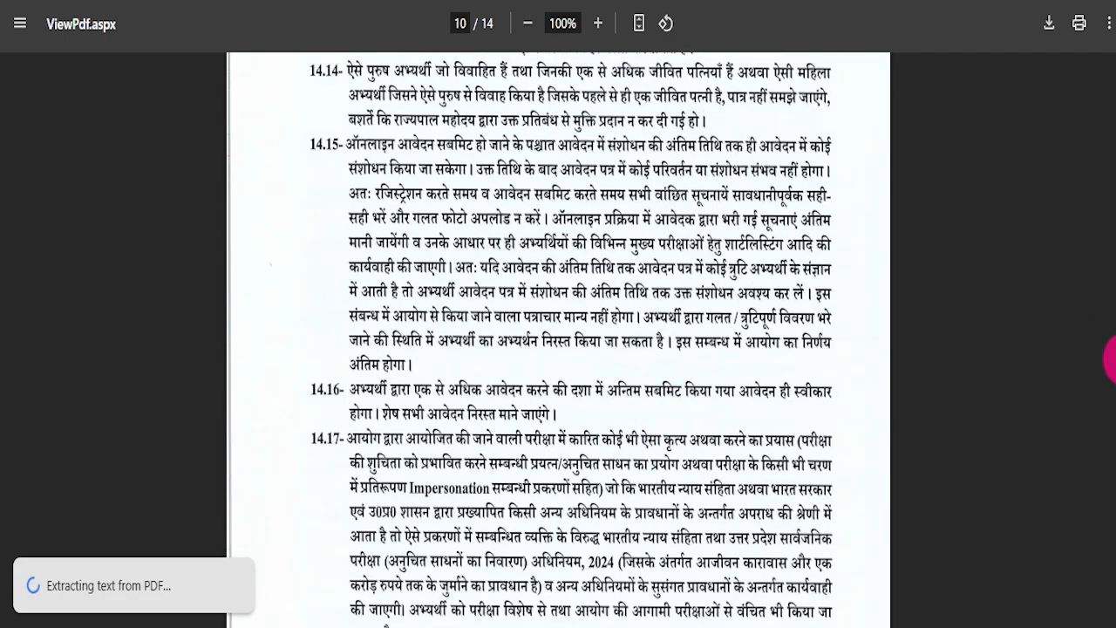
pyautogui.moveTo(1107, 403); pyautogui.dragTo(1107, 66)
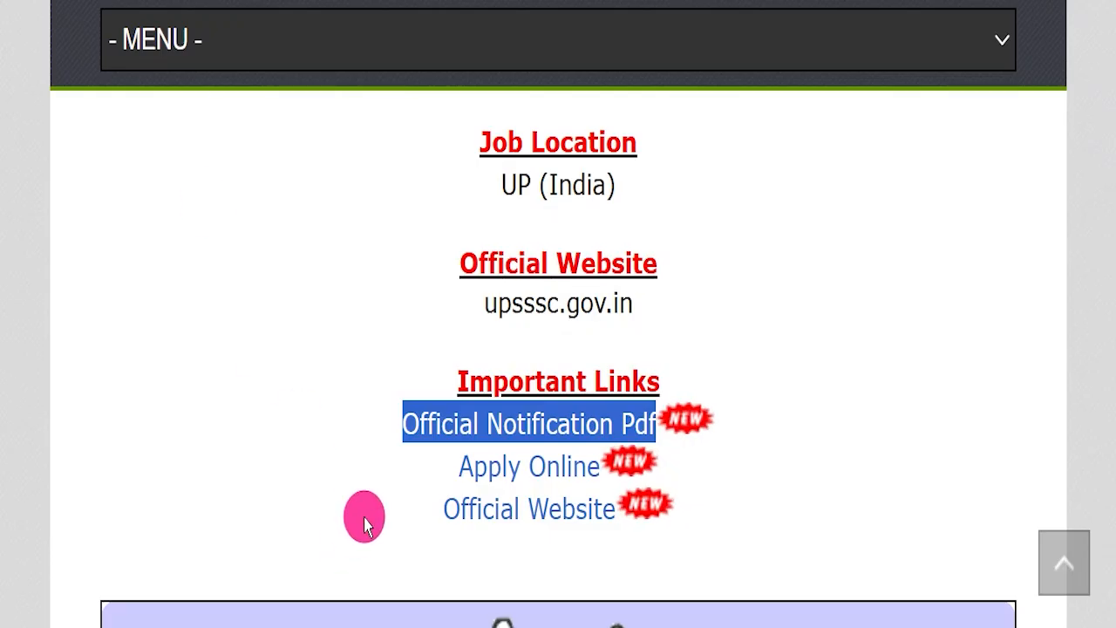
# Step: Go to the online application page, mark the Preliminary Eligibility Test (PET) 01-Exam/2025 entry and start applying for it
pyautogui.moveTo(394, 470); pyautogui.dragTo(600, 467)
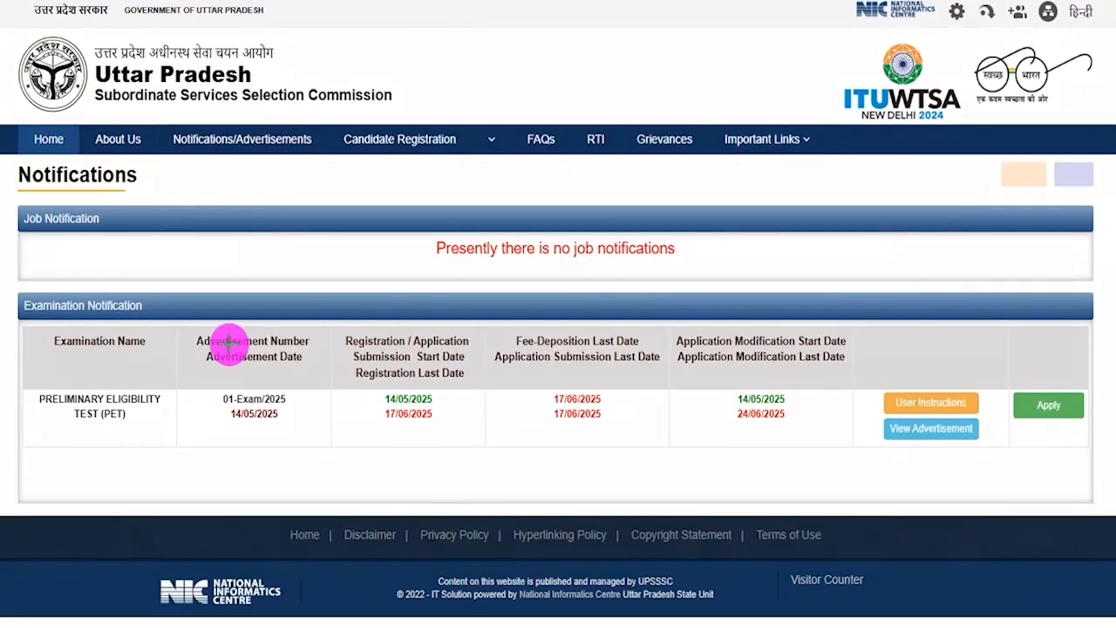
pyautogui.moveTo(22, 376)
pyautogui.mouseDown()
pyautogui.moveTo(623, 466)
pyautogui.moveTo(876, 448)
pyautogui.moveTo(1097, 453)
pyautogui.mouseUp()
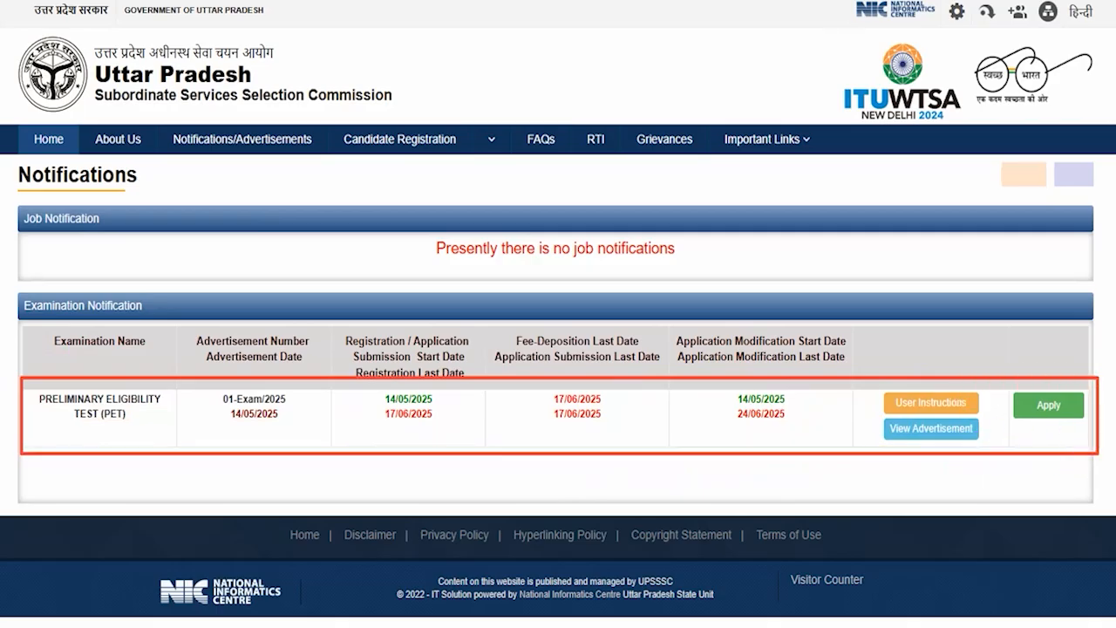
pyautogui.click(1025, 417)
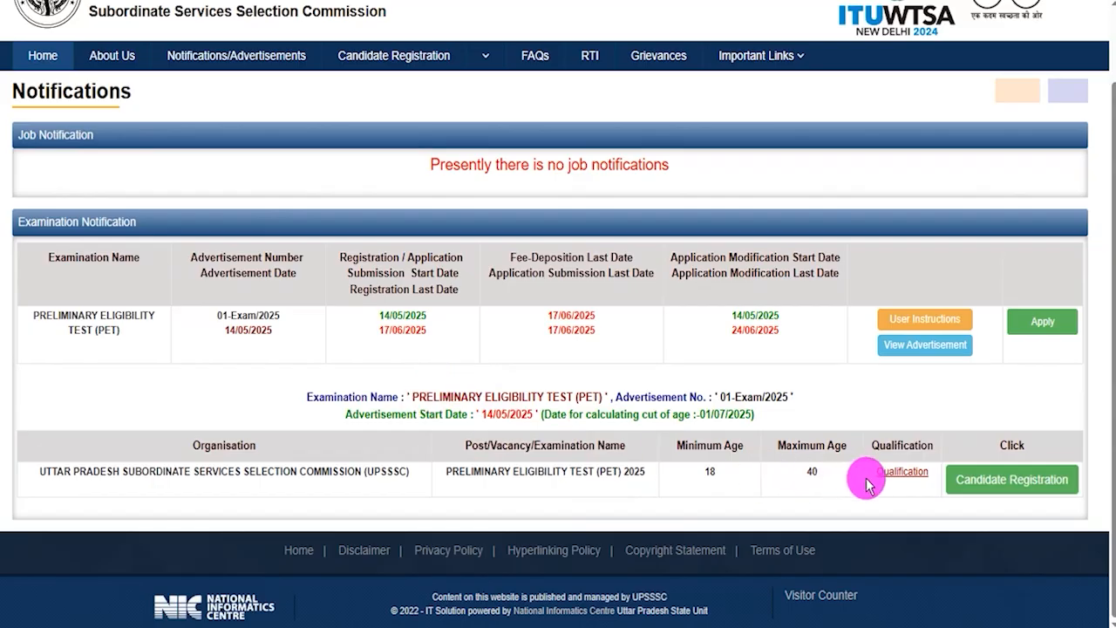
# Step: Examine the qualification details for PET 2025, highlighting the listed qualifications, and return to the Notifications page
pyautogui.click(900, 472)
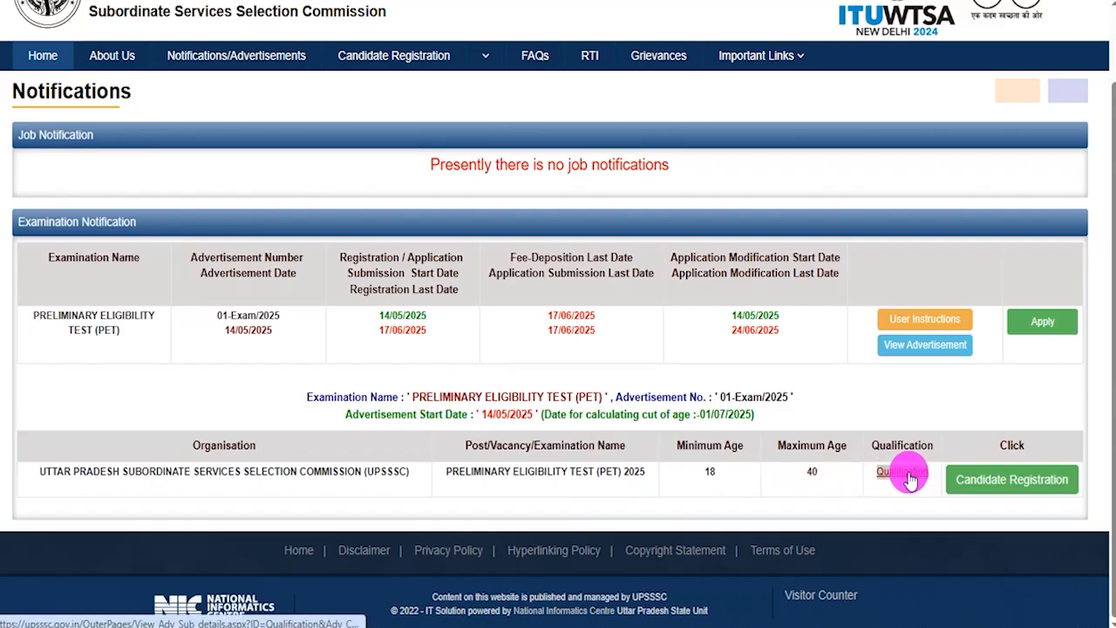
pyautogui.click(906, 474)
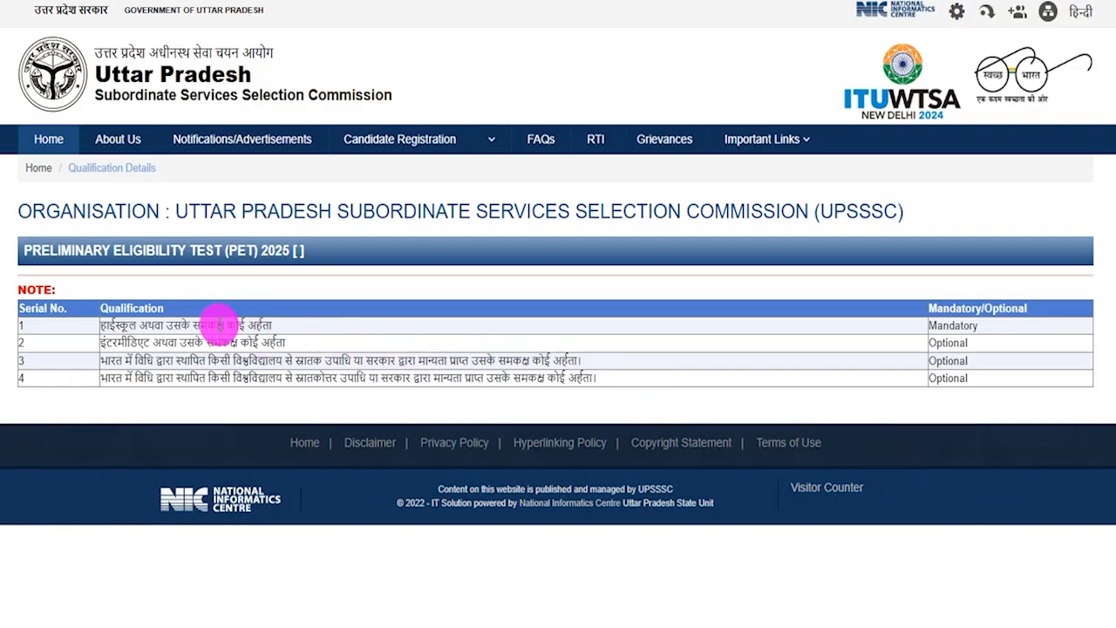
pyautogui.moveTo(115, 324); pyautogui.dragTo(207, 342)
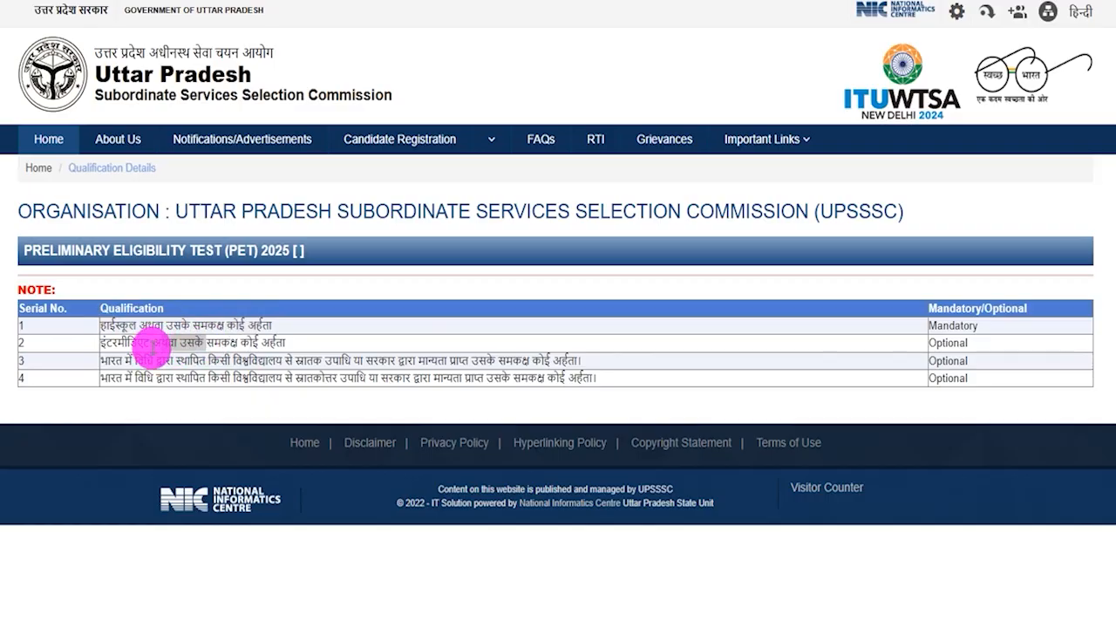
pyautogui.moveTo(136, 358); pyautogui.dragTo(194, 360)
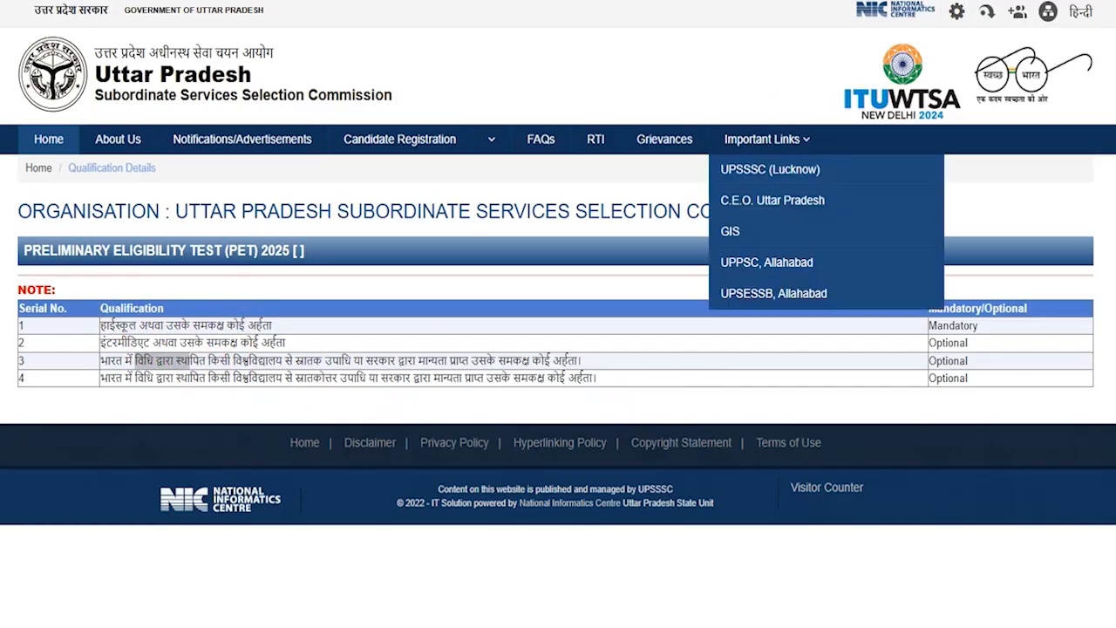
pyautogui.click(785, 1)
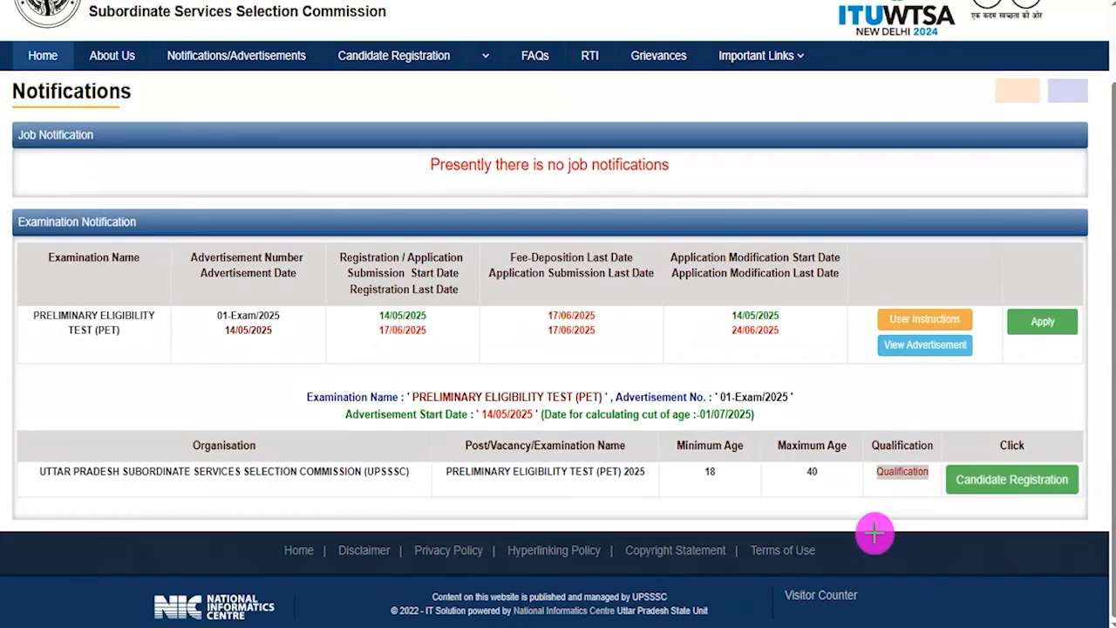
# Step: Start the candidate registration for PET 2025 and accept the eligibility declaration
pyautogui.click(952, 491)
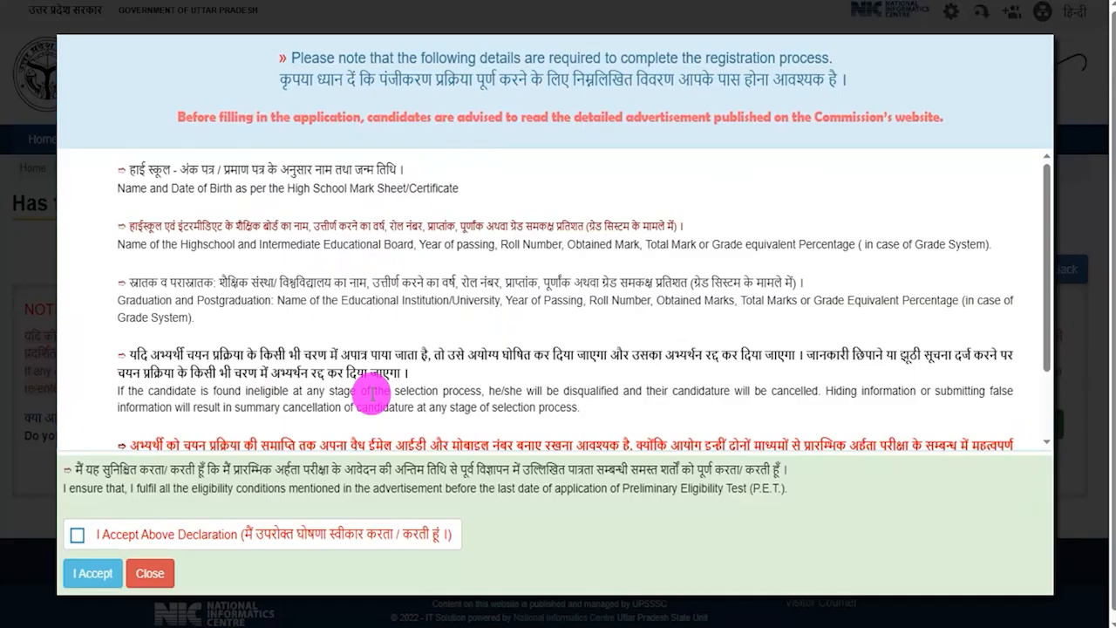
pyautogui.click(77, 534)
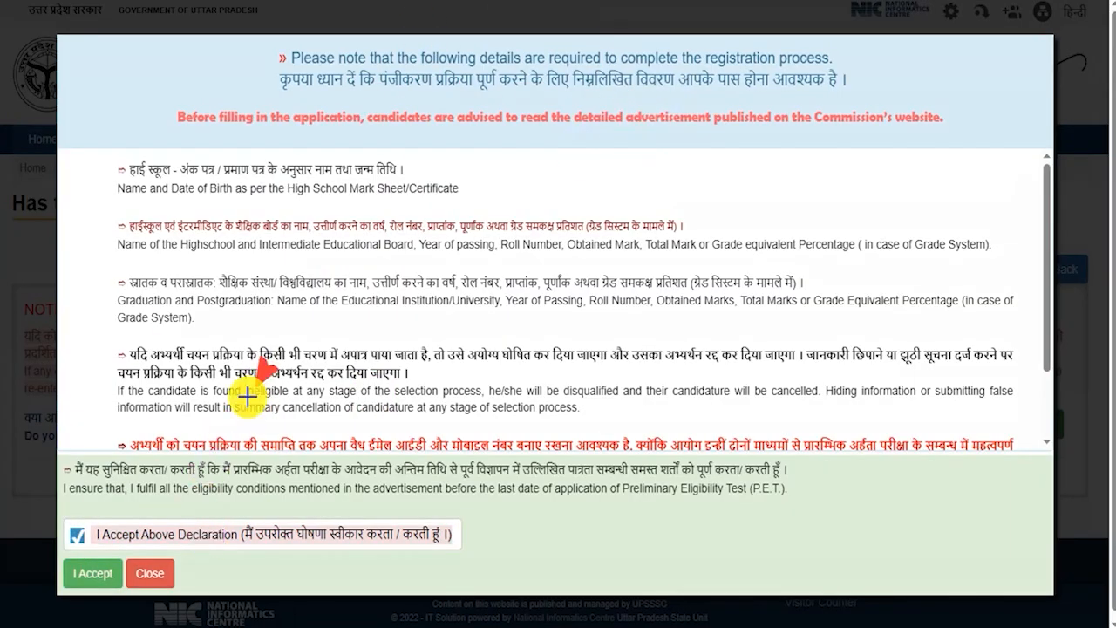
pyautogui.click(92, 572)
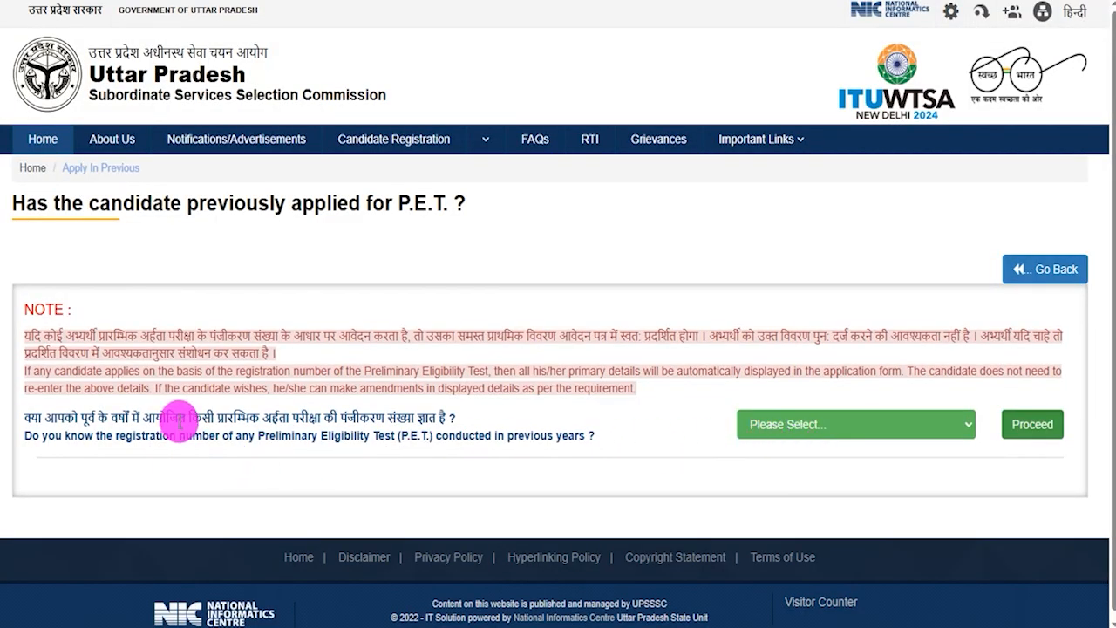
# Step: Answer Yes to knowing the registration number of a previous P.E.T. and proceed
pyautogui.moveTo(179, 422); pyautogui.dragTo(347, 416)
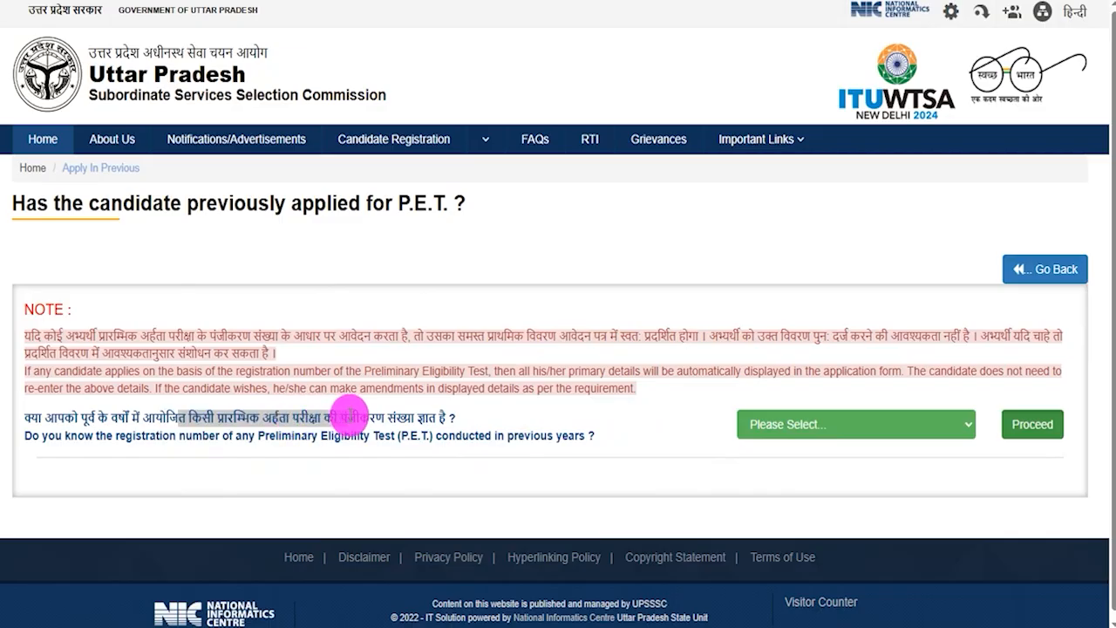
pyautogui.click(816, 425)
pyautogui.click(788, 470)
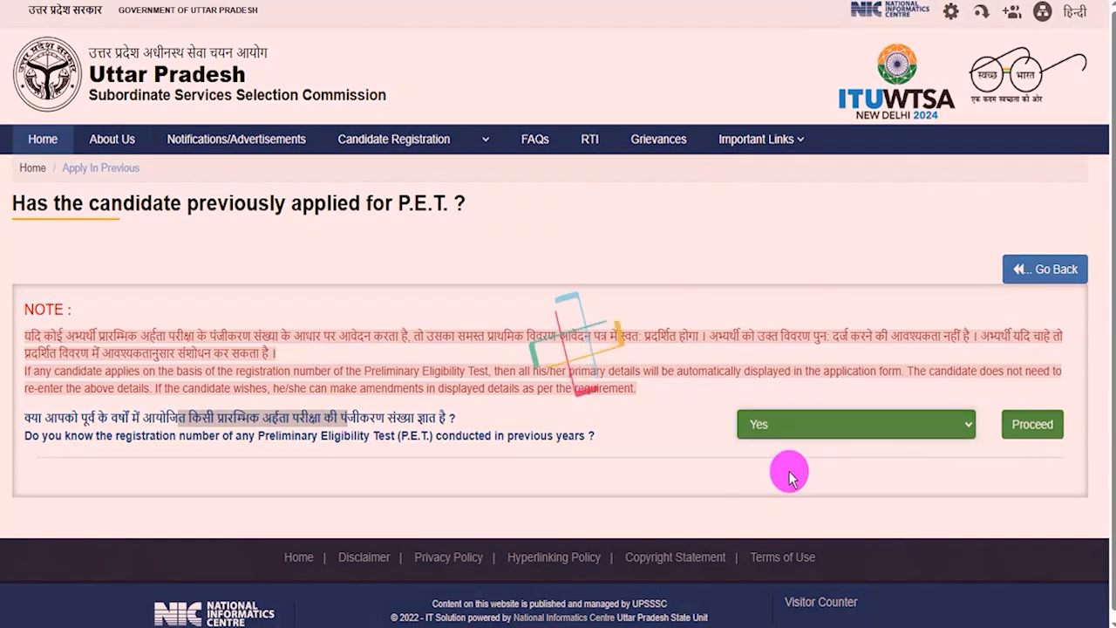
pyautogui.click(1030, 427)
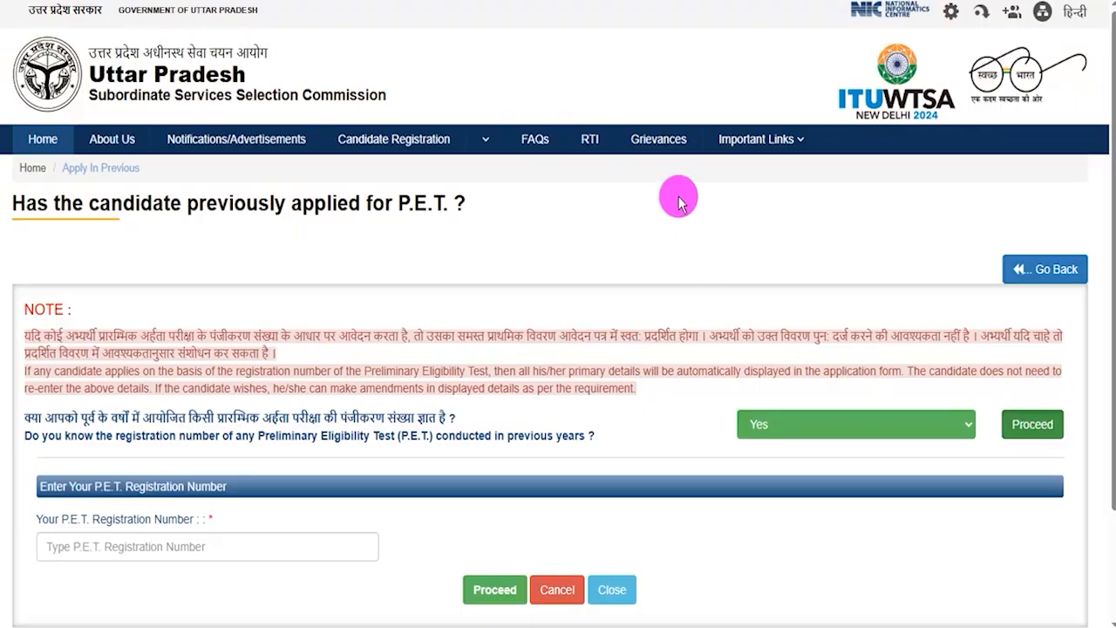
# Step: Point out the P.E.T. Registration Number field and the Proceed option below it with drawn marks, and clear the marks
pyautogui.scroll(-2, 486, 394)
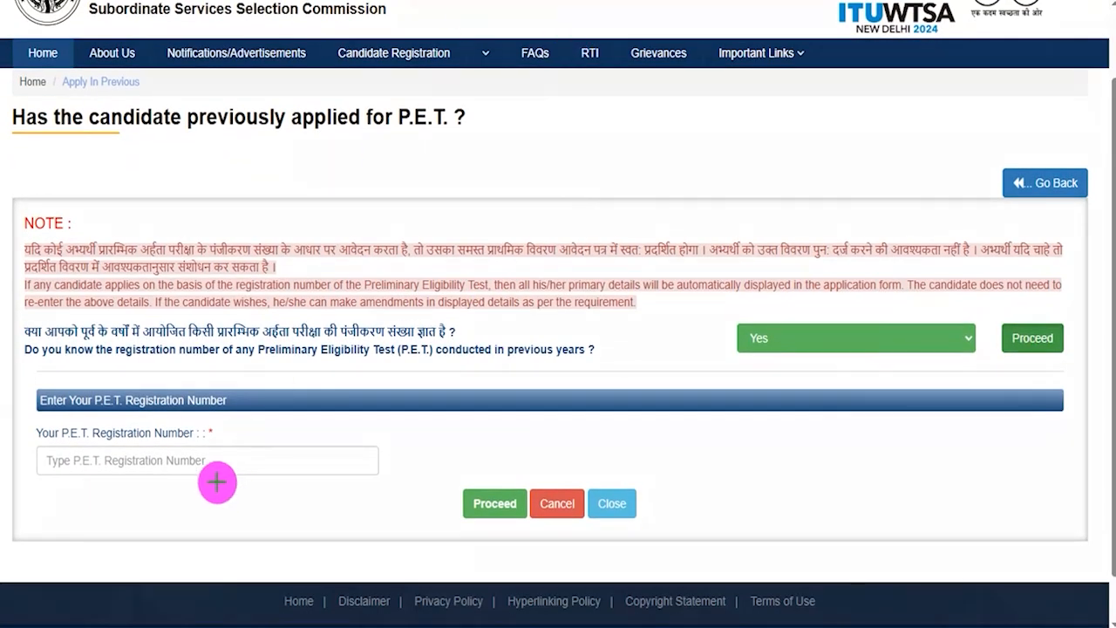
pyautogui.moveTo(237, 468); pyautogui.dragTo(290, 417)
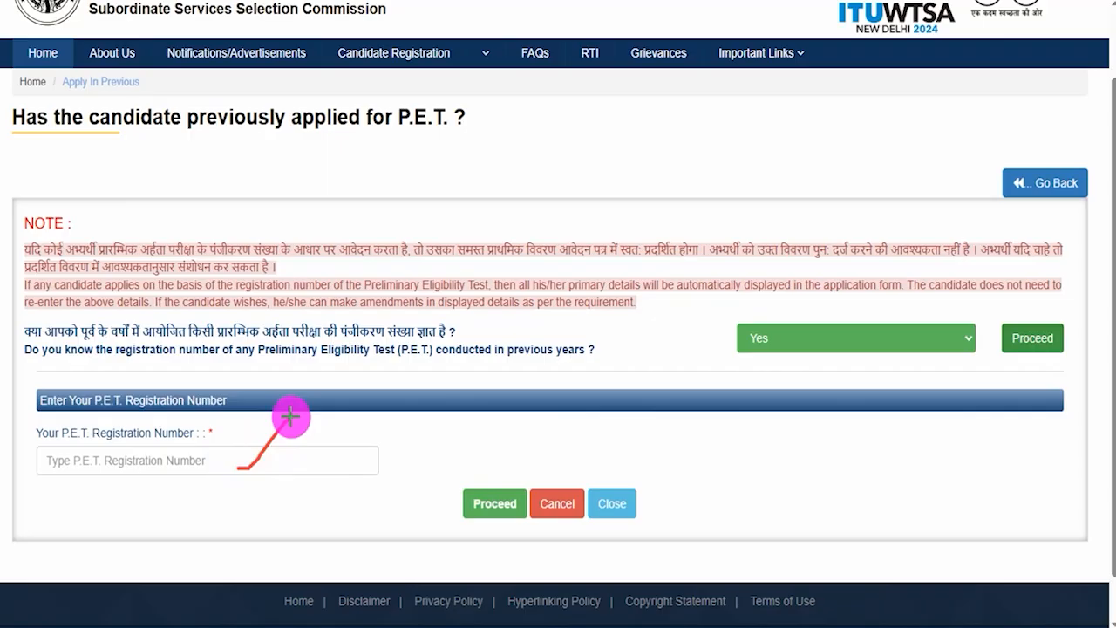
pyautogui.moveTo(274, 464); pyautogui.dragTo(313, 445)
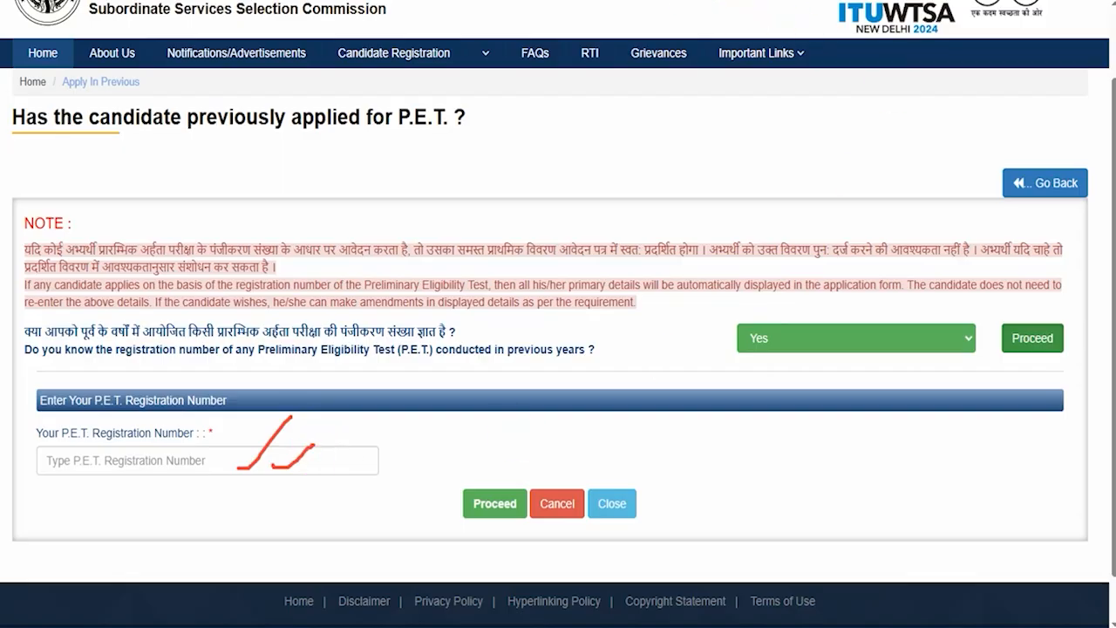
pyautogui.moveTo(254, 499); pyautogui.dragTo(464, 505)
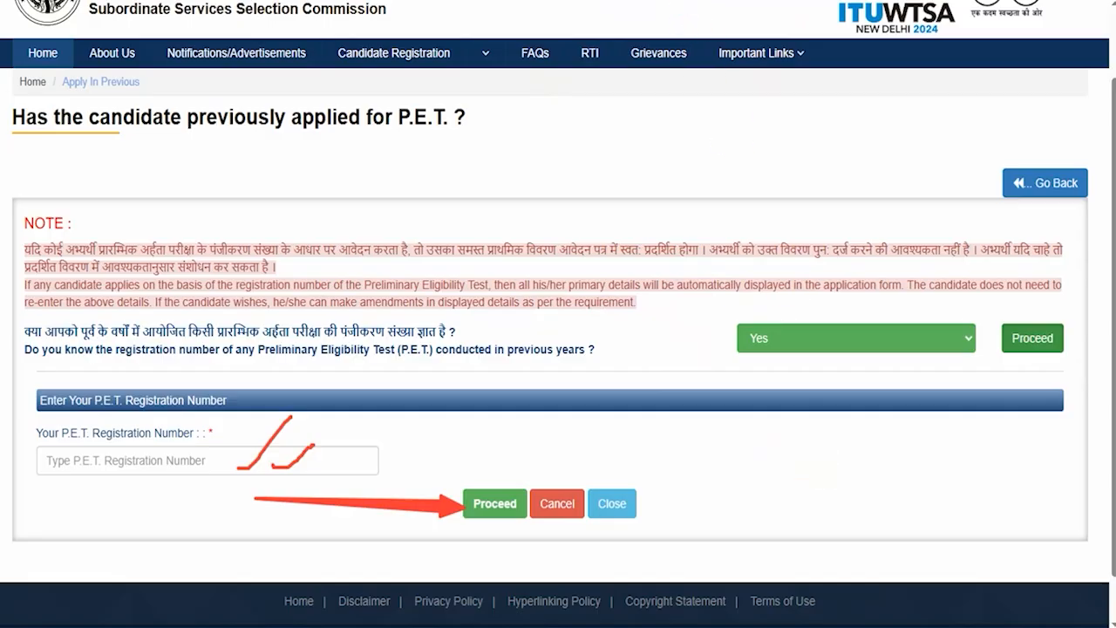
pyautogui.press('Escape')
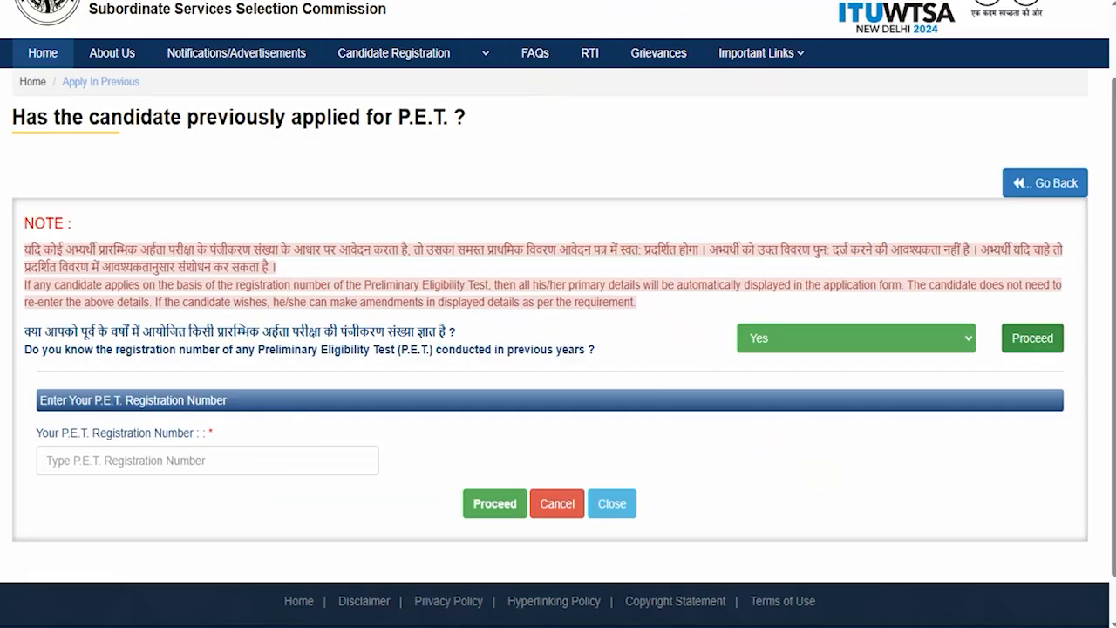
# Step: Change the answer about knowing a previous P.E.T. registration number to No and proceed to the application form
pyautogui.click(810, 339)
pyautogui.click(763, 405)
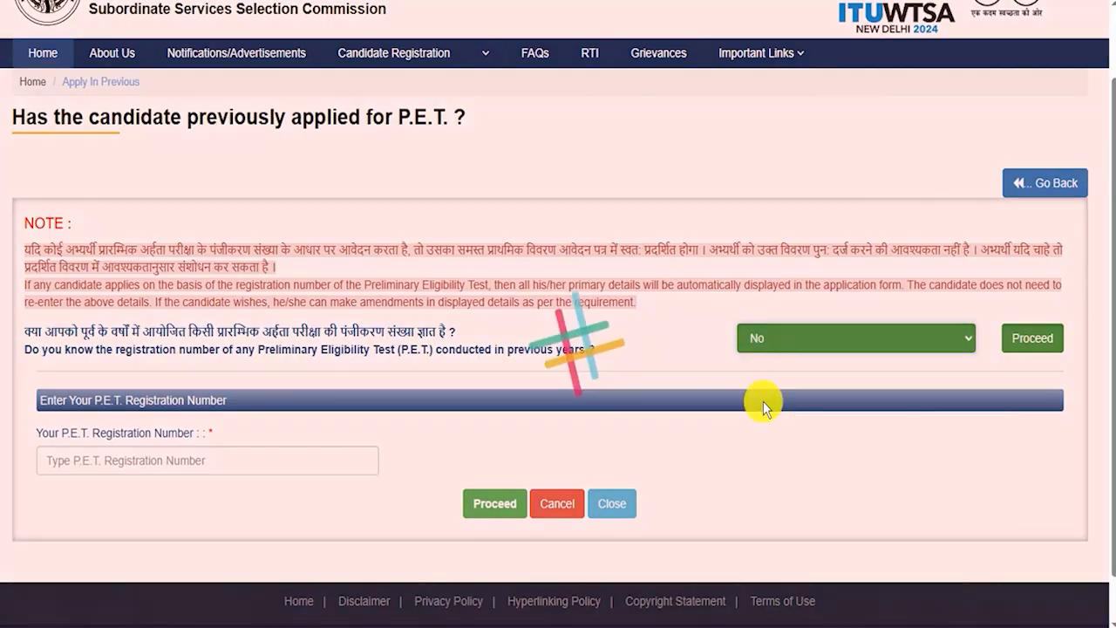
pyautogui.click(1033, 419)
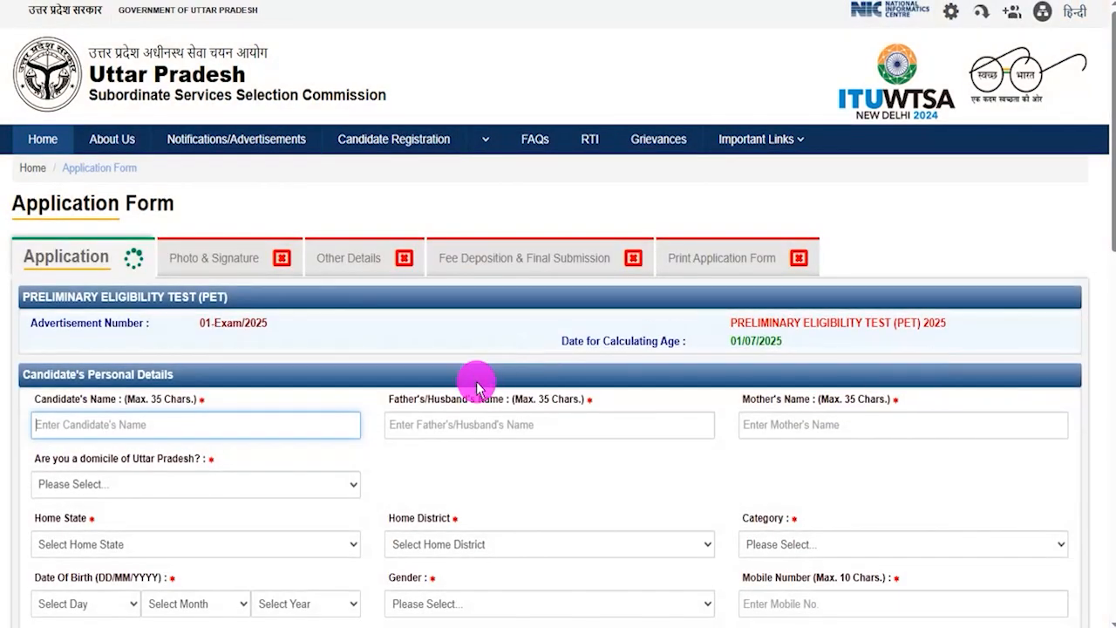
# Step: Set the Uttar Pradesh domicile question to Yes in the candidate's personal details
pyautogui.click(370, 461)
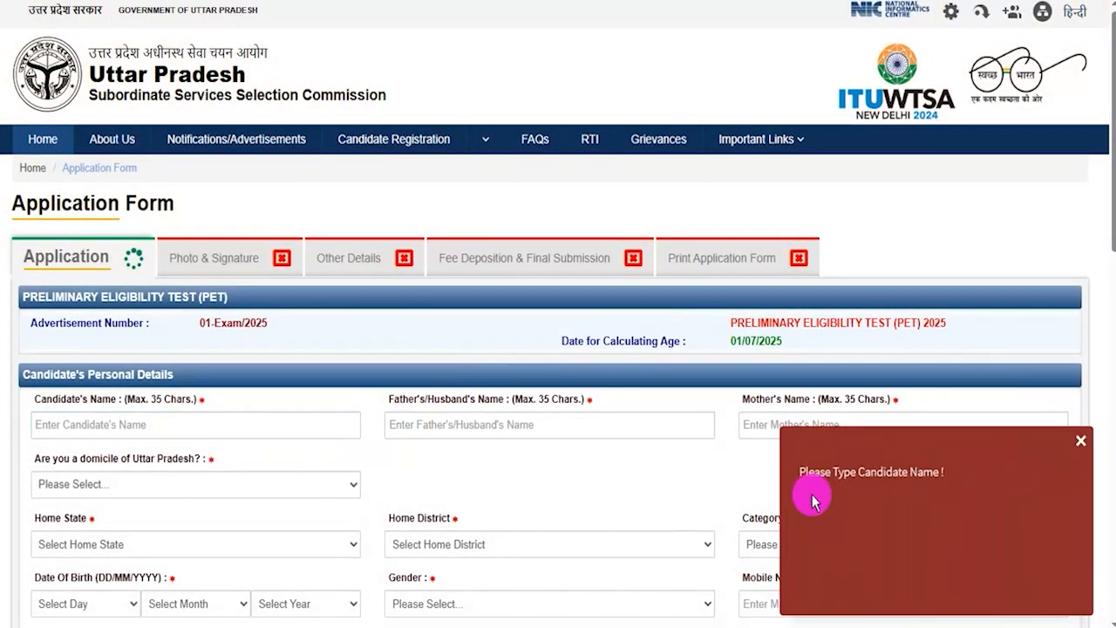
pyautogui.click(1081, 443)
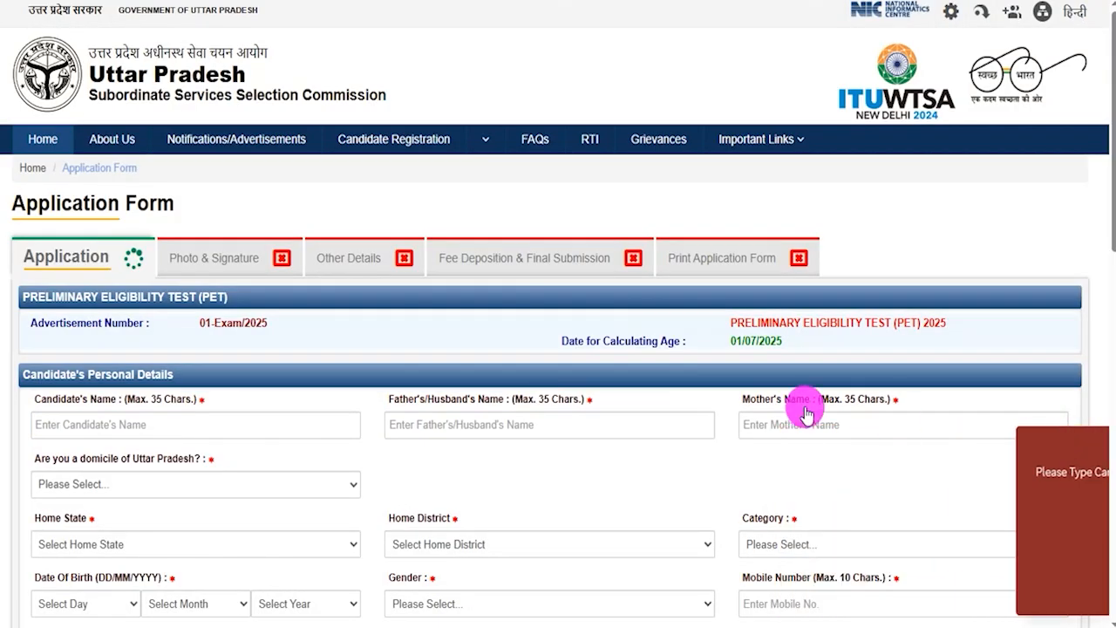
pyautogui.click(378, 462)
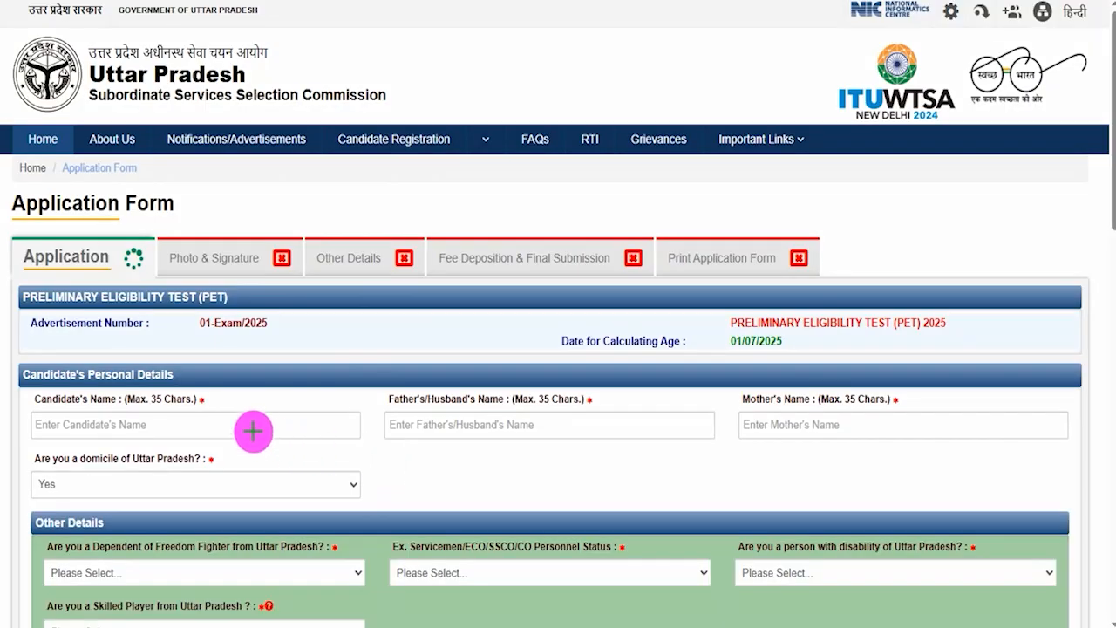
# Step: Mark the candidate's, father's/husband's and mother's name fields with ticks to point out the required entries
pyautogui.moveTo(250, 429); pyautogui.dragTo(281, 399)
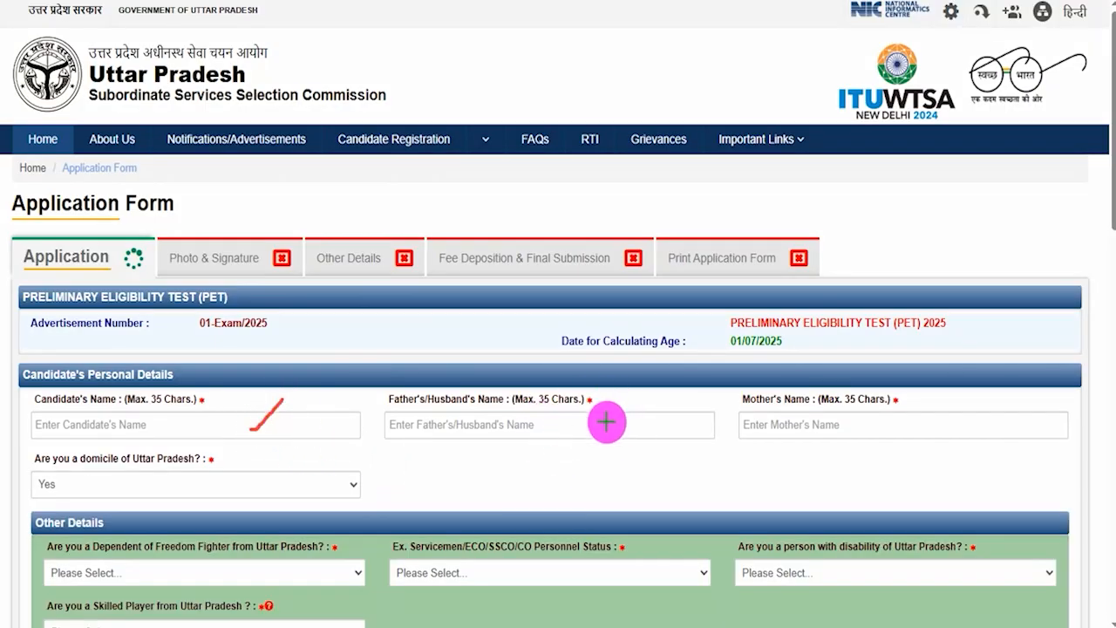
pyautogui.moveTo(608, 423); pyautogui.dragTo(644, 394)
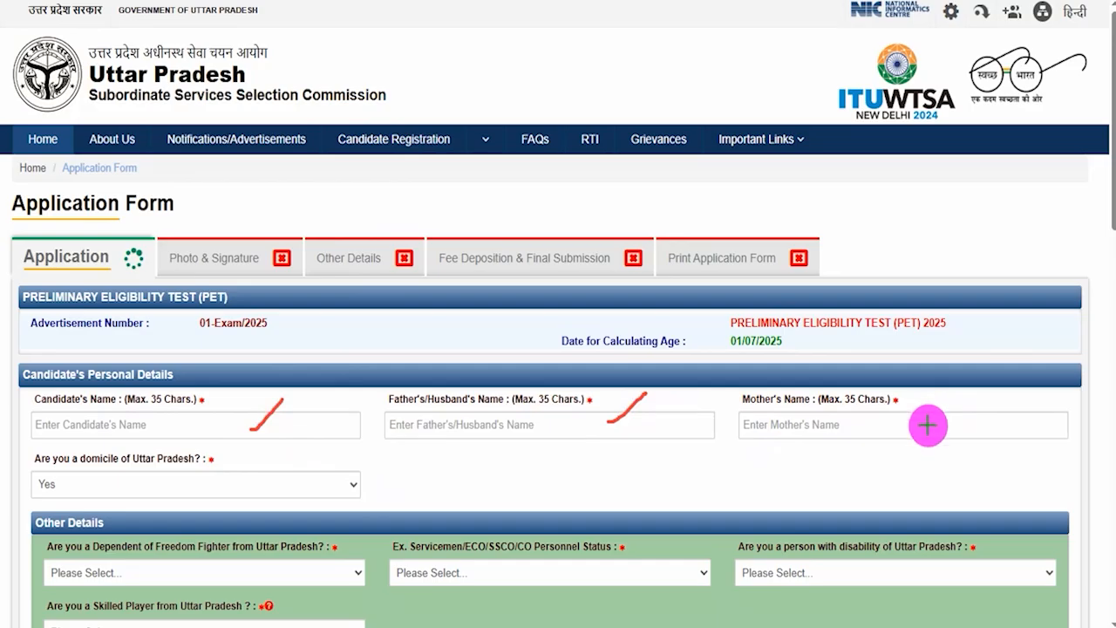
pyautogui.moveTo(926, 427); pyautogui.dragTo(971, 395)
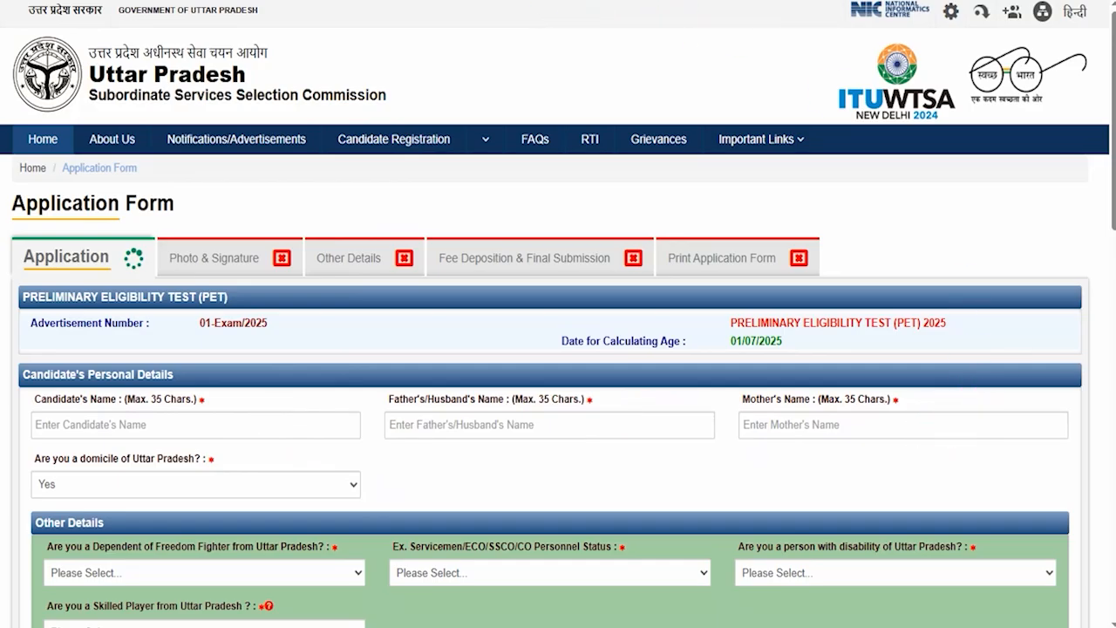
# Step: Switch the Uttar Pradesh domicile answer to No, then restore it to Yes and acknowledge the caste category and domicile notice
pyautogui.click(153, 492)
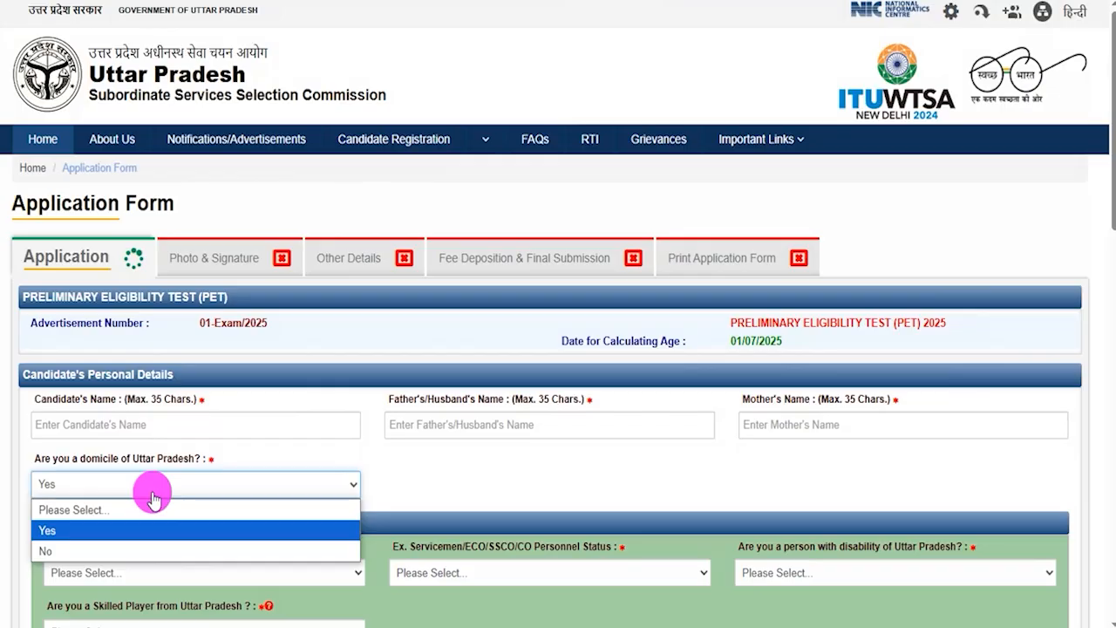
pyautogui.click(87, 551)
pyautogui.click(551, 436)
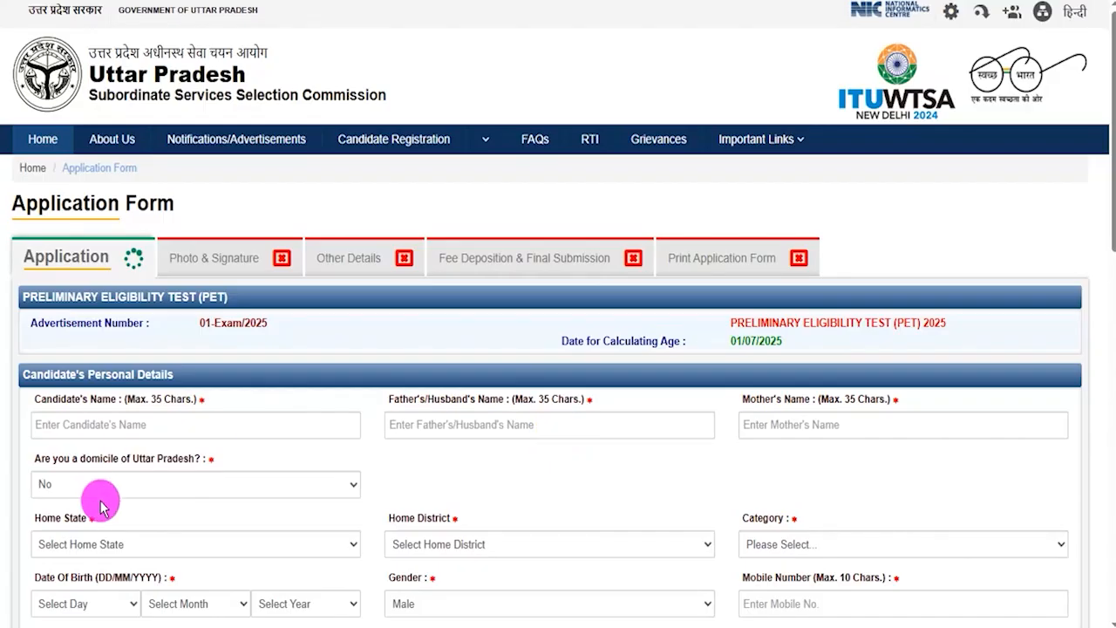
pyautogui.click(105, 487)
pyautogui.click(68, 529)
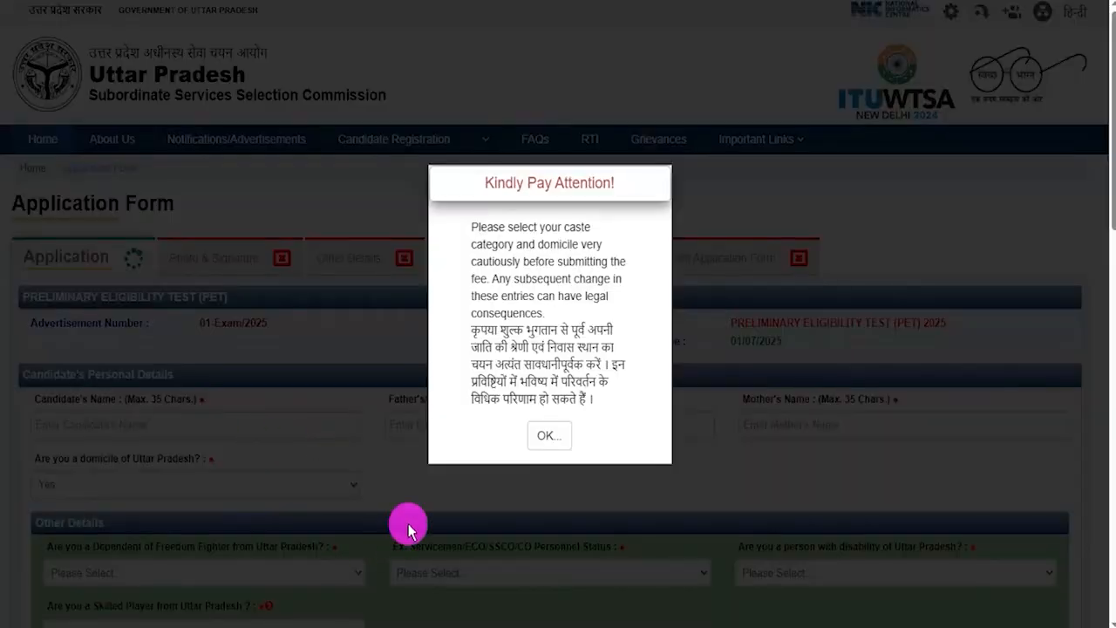
pyautogui.click(548, 438)
# Step: Try Yes for the Dependent of Freedom Fighter from Uttar Pradesh question and settle the answer on No
pyautogui.scroll(-1, 175, 549)
pyautogui.scroll(-2, 174, 551)
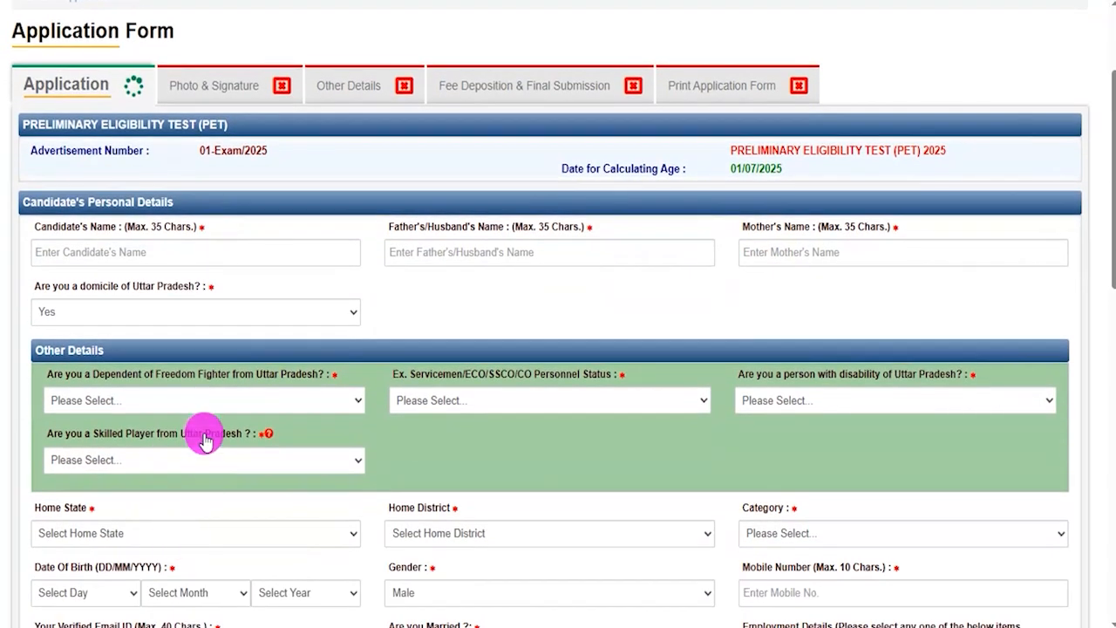
pyautogui.moveTo(204, 440)
pyautogui.click(137, 394)
pyautogui.click(70, 465)
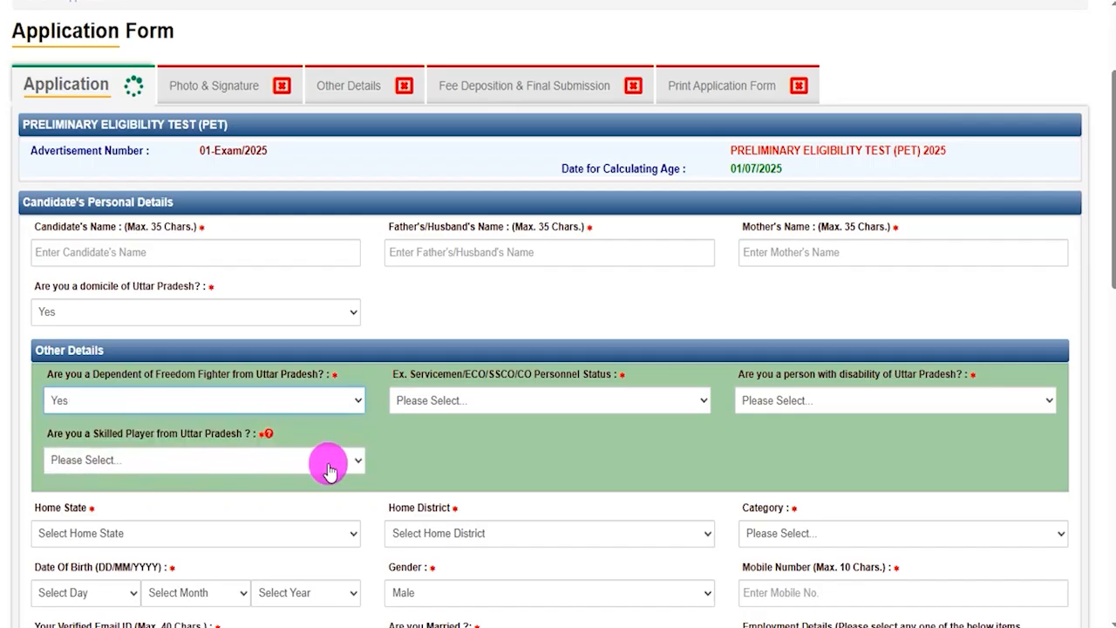
pyautogui.click(297, 406)
pyautogui.click(58, 447)
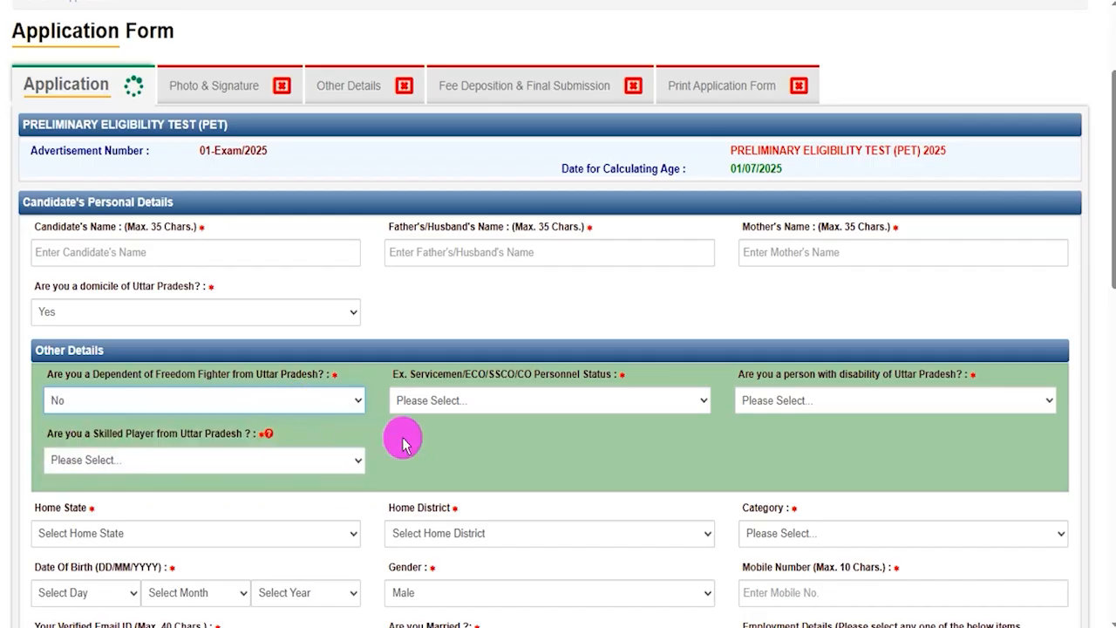
# Step: Choose "I am an Ex. Servicemen personnel of Uttar Pradesh" as personnel status and look through its service duration and retirement date options
pyautogui.click(514, 400)
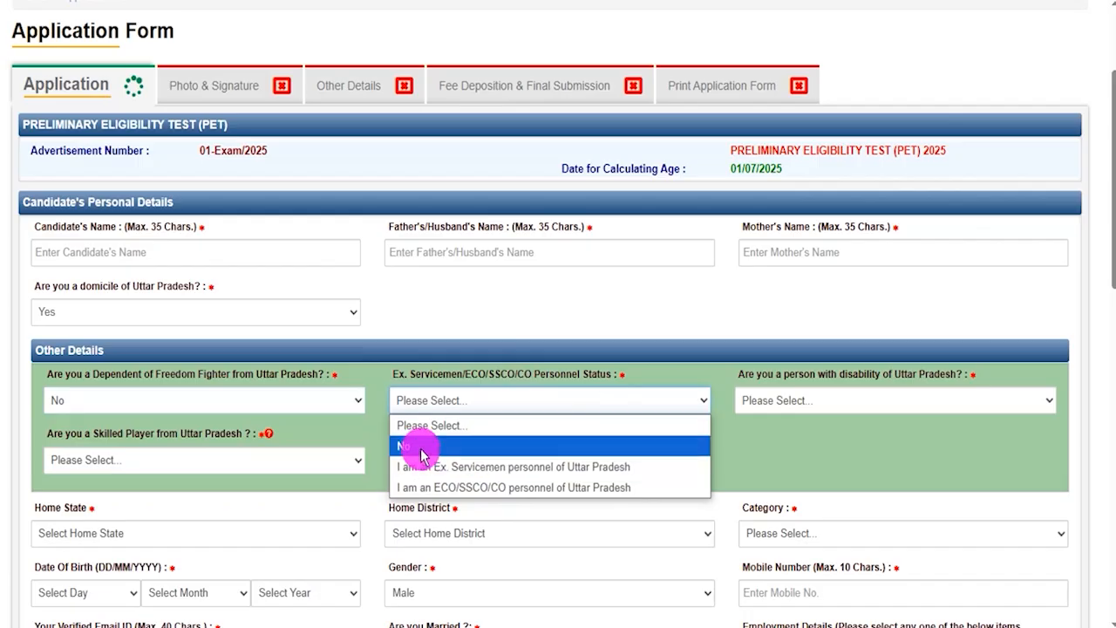
pyautogui.click(459, 468)
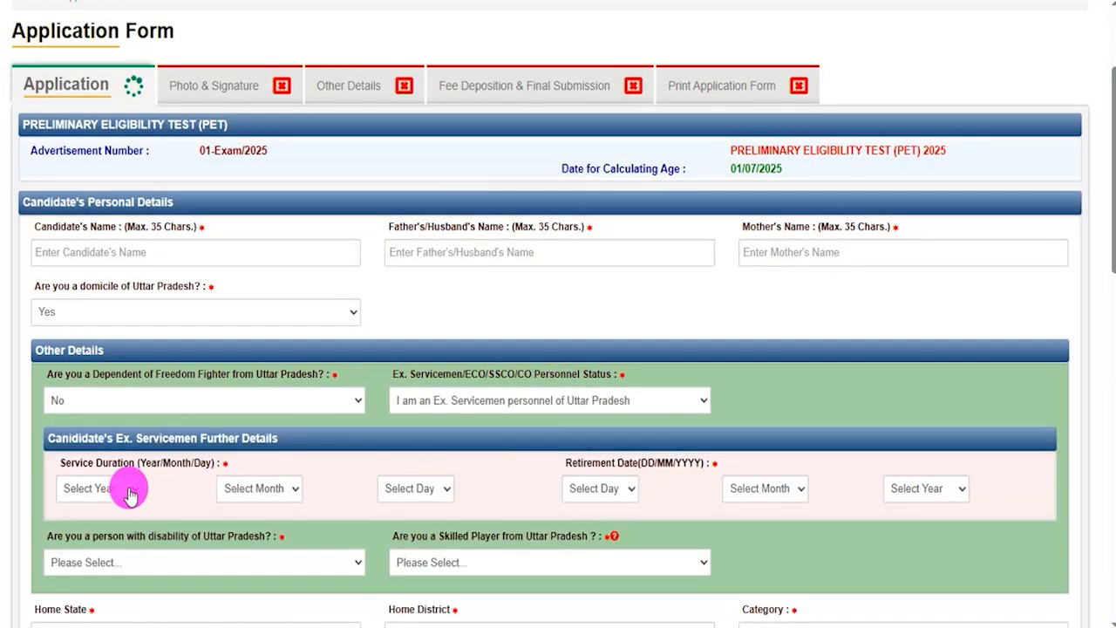
pyautogui.click(100, 488)
pyautogui.click(239, 488)
pyautogui.click(415, 488)
pyautogui.click(611, 490)
pyautogui.click(767, 488)
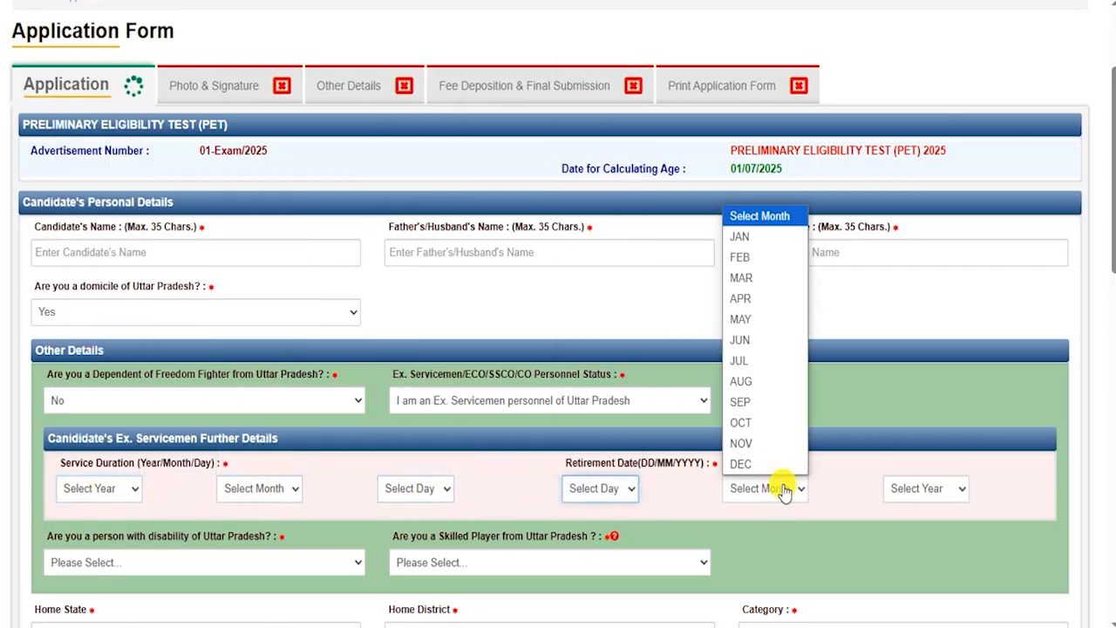
pyautogui.click(911, 496)
# Step: Set the Ex. Servicemen/ECO/SSCO/CO Personnel Status to No
pyautogui.click(530, 403)
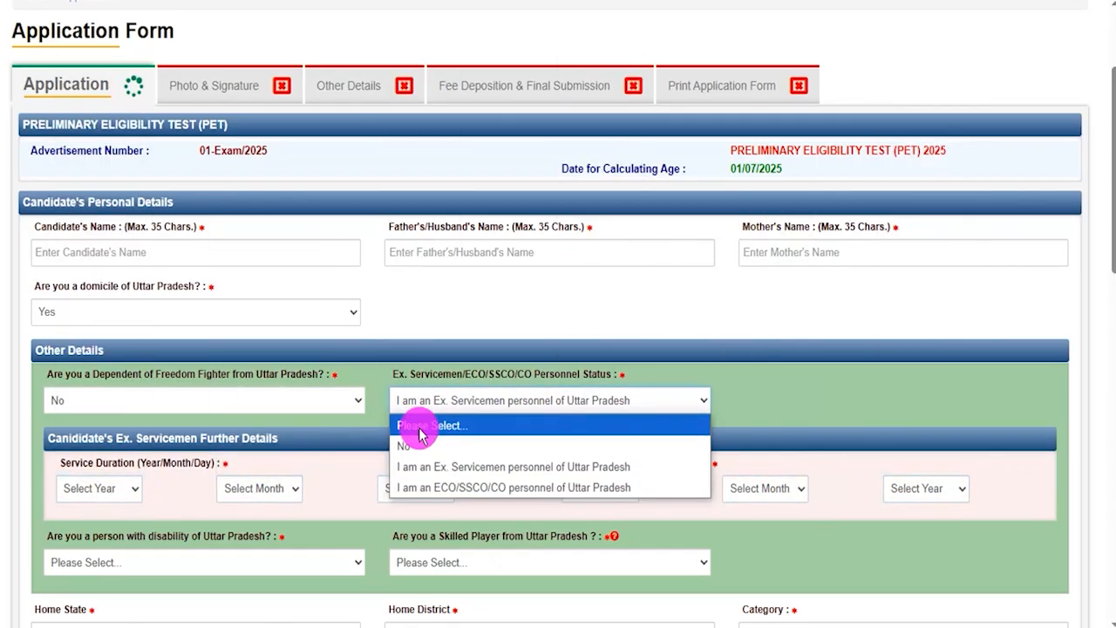
pyautogui.click(409, 446)
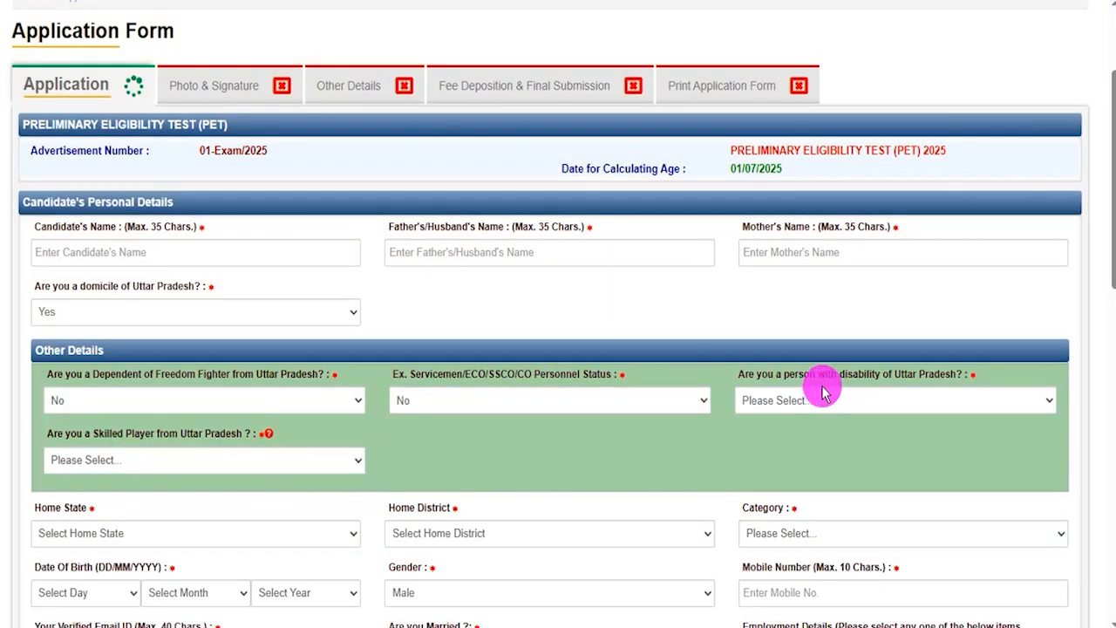
# Step: Set the person with disability of Uttar Pradesh question to Yes and the vision related disability question to Yes
pyautogui.click(835, 402)
pyautogui.click(752, 463)
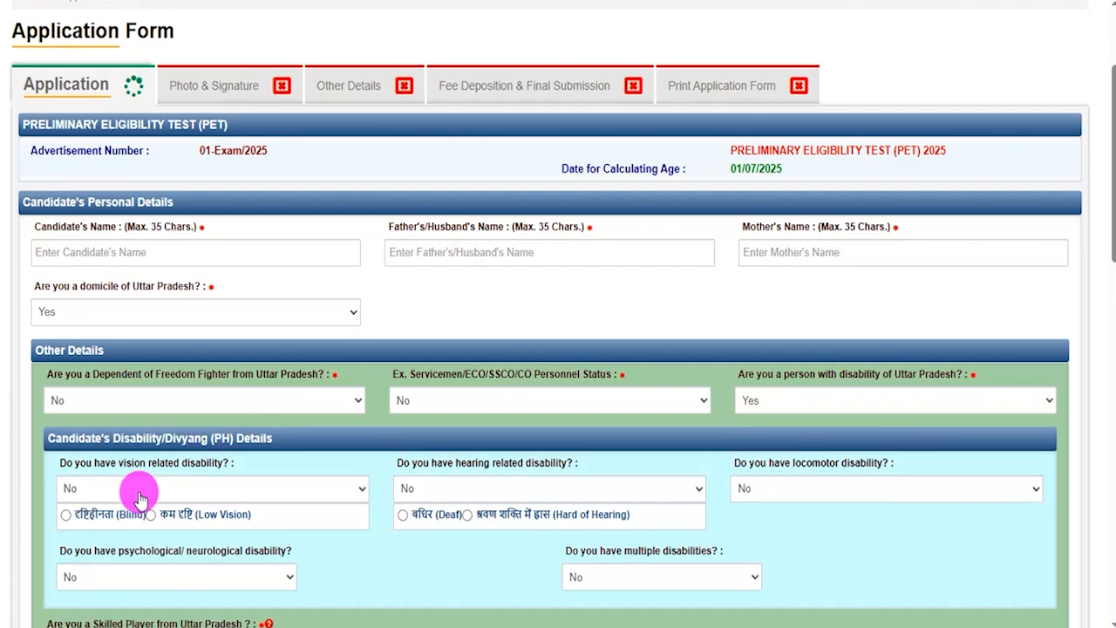
pyautogui.click(185, 491)
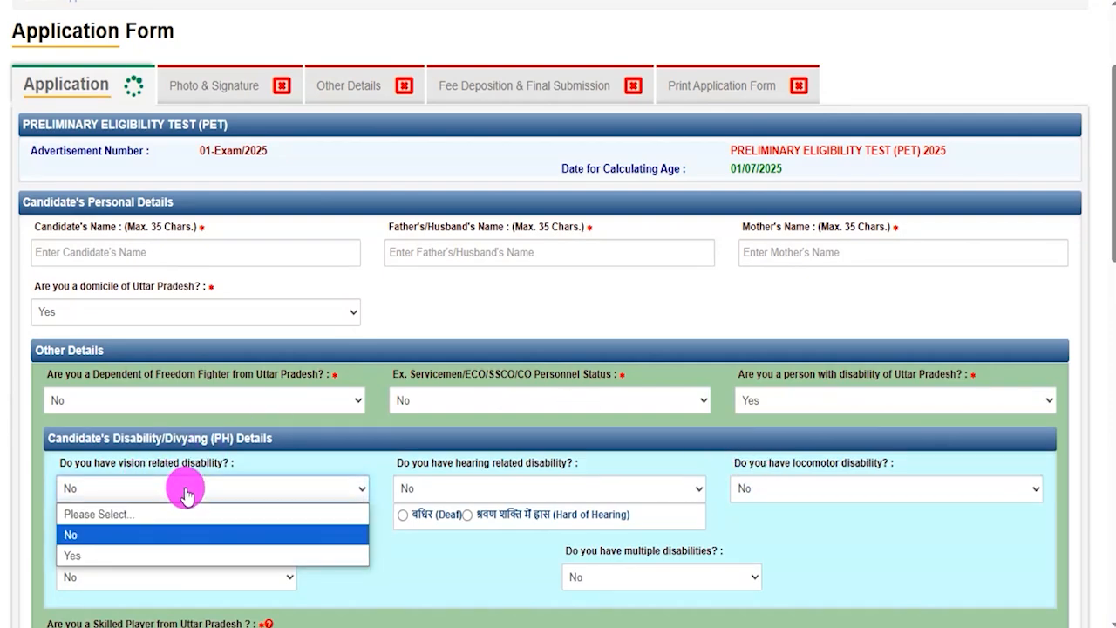
pyautogui.click(118, 555)
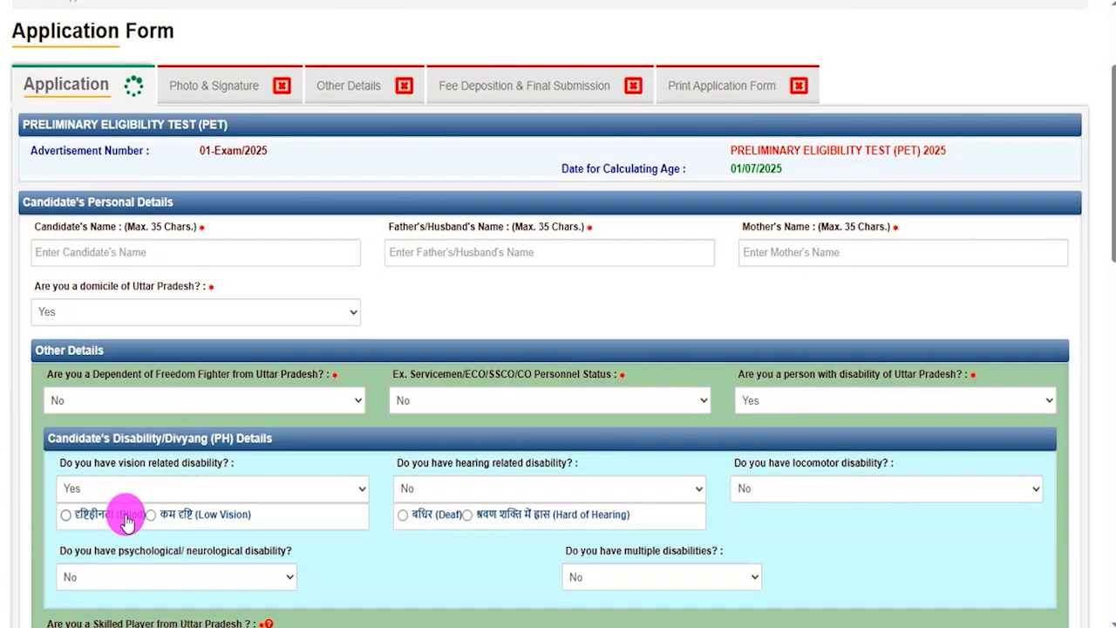
# Step: Examine the answer options for hearing, locomotor, psychological/neurological and multiple disabilities in the candidate's disability details
pyautogui.click(510, 488)
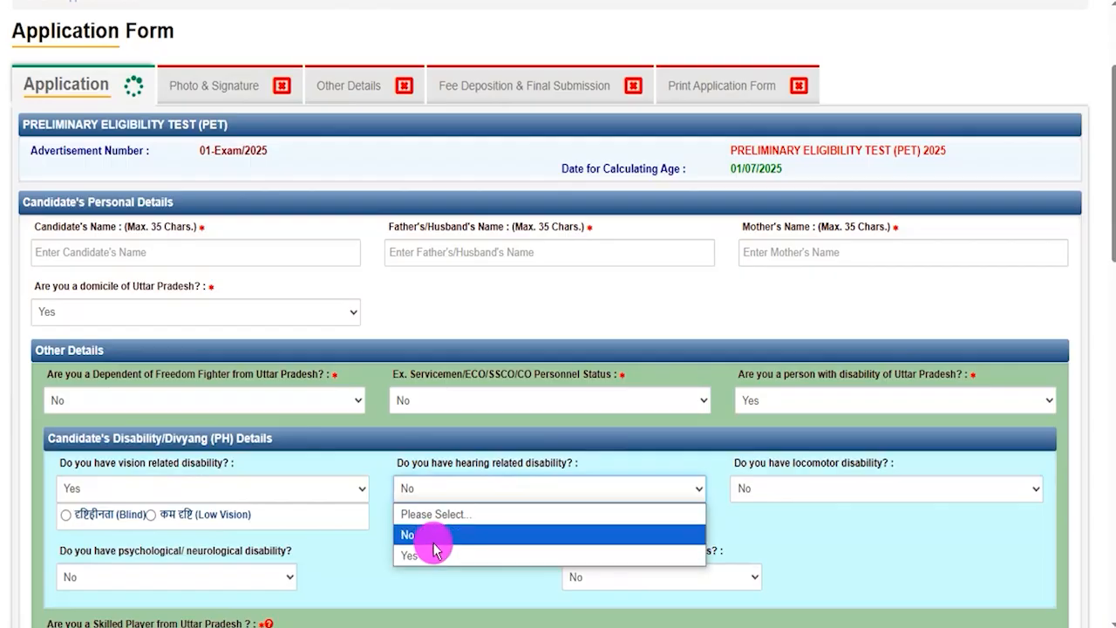
pyautogui.click(799, 484)
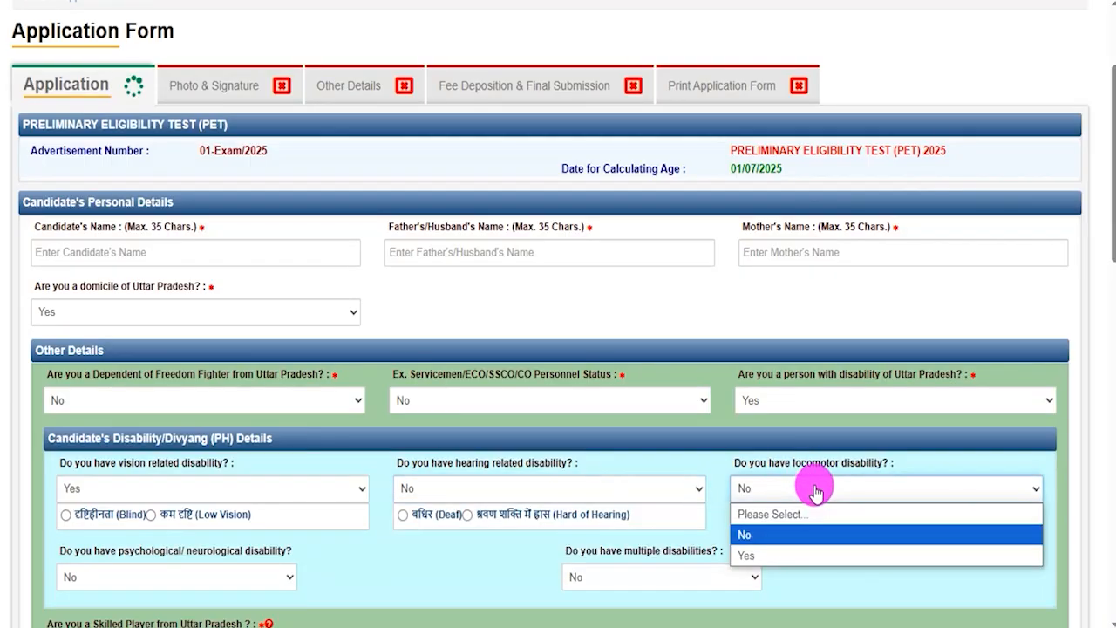
pyautogui.click(390, 568)
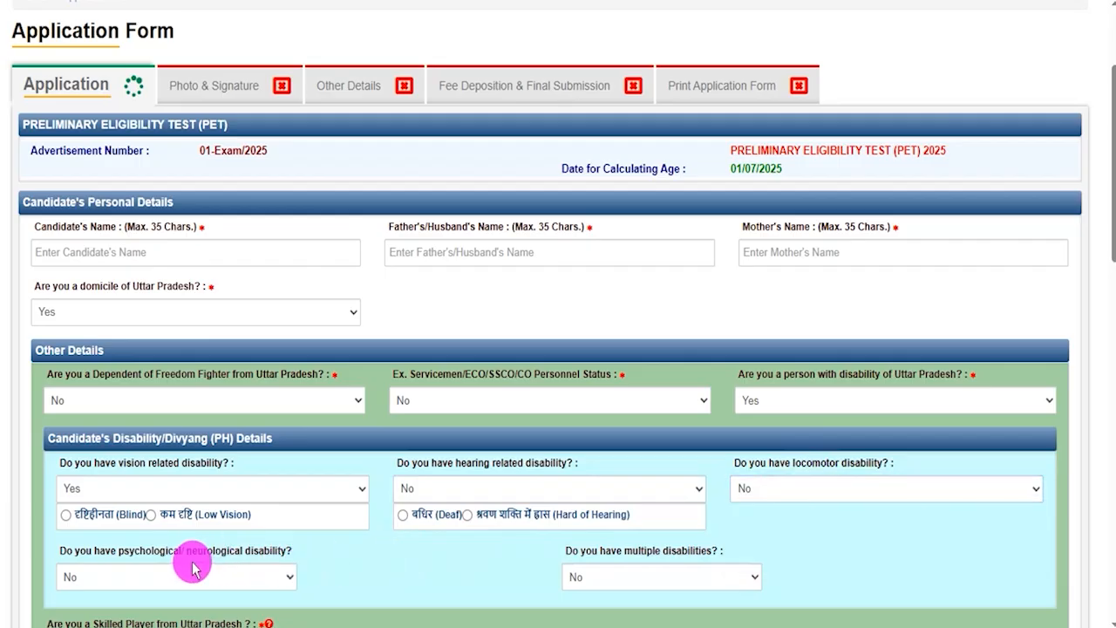
pyautogui.click(245, 576)
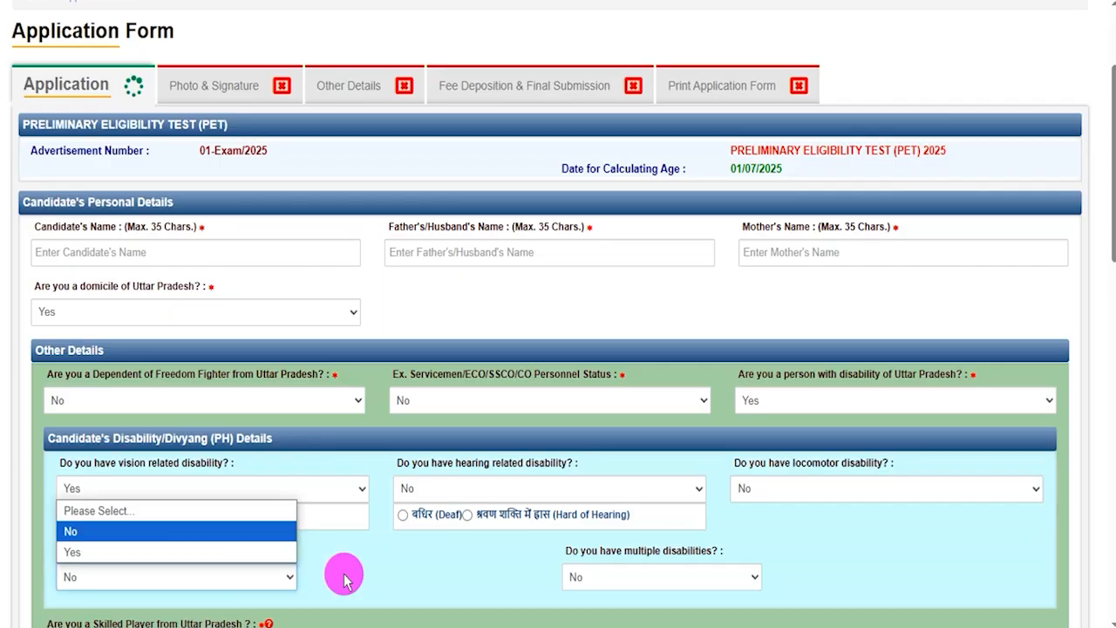
pyautogui.click(649, 552)
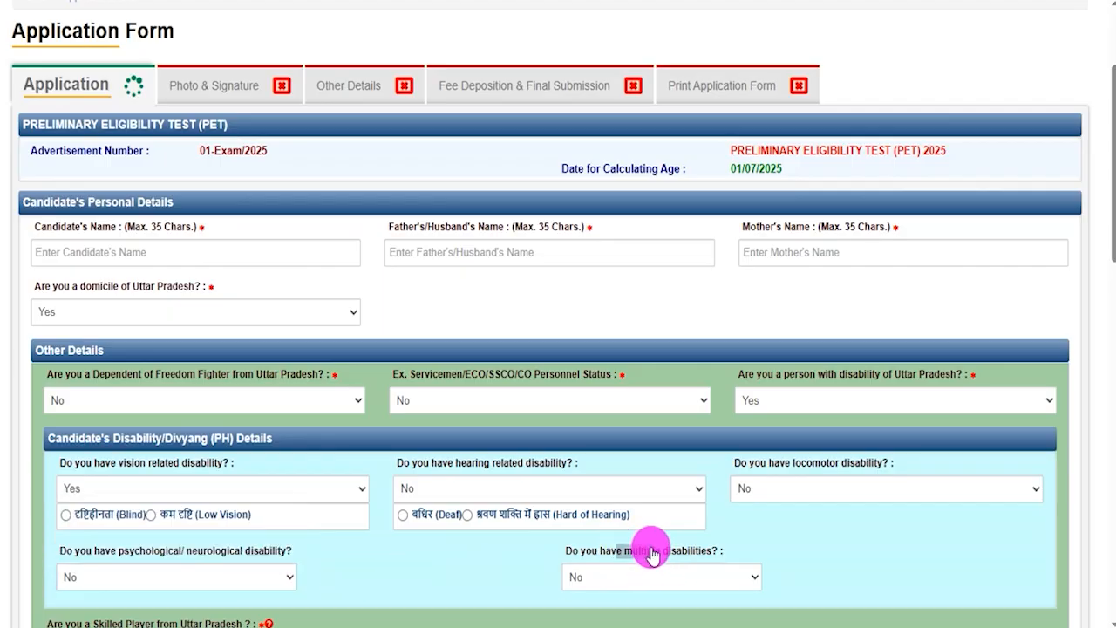
pyautogui.click(631, 578)
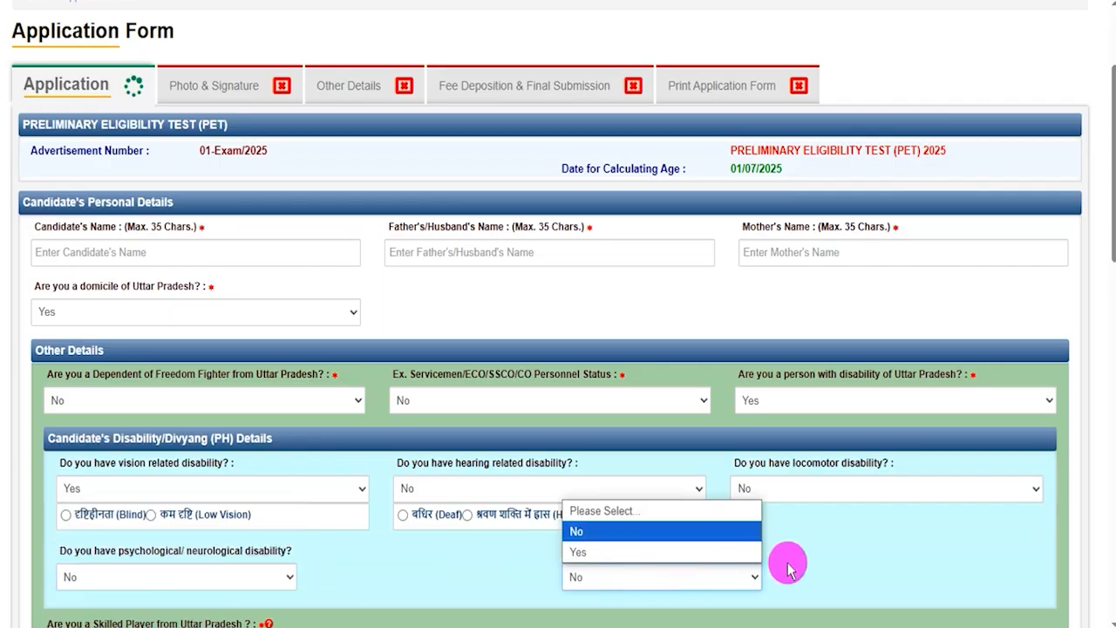
pyautogui.click(789, 569)
# Step: Change the answer about being a person with disability of Uttar Pradesh to No
pyautogui.scroll(-2, 792, 564)
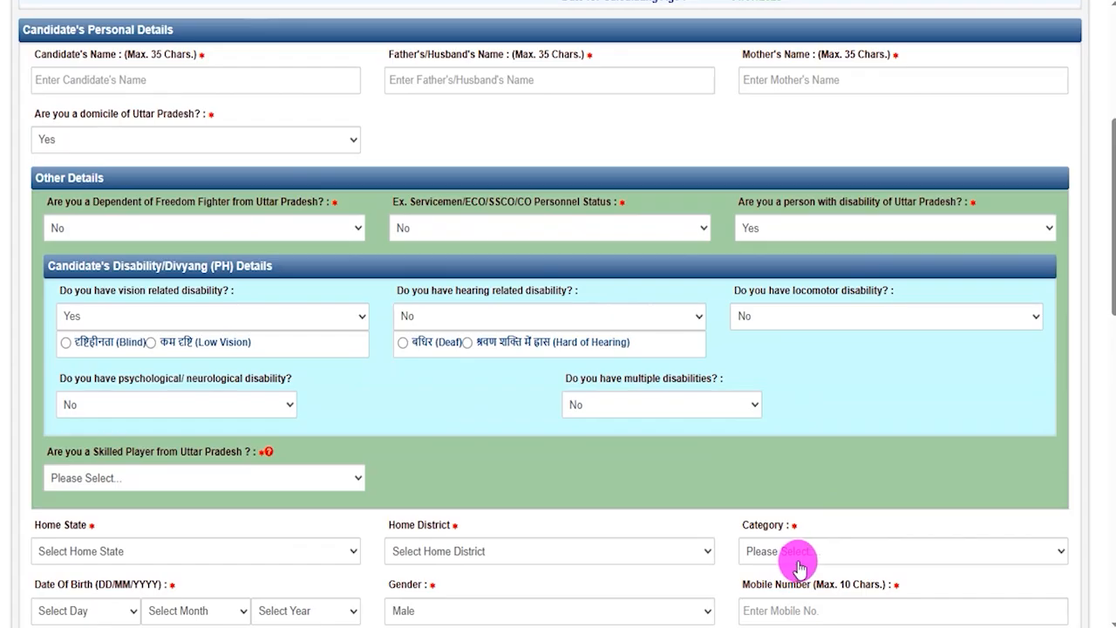
pyautogui.scroll(1, 444, 460)
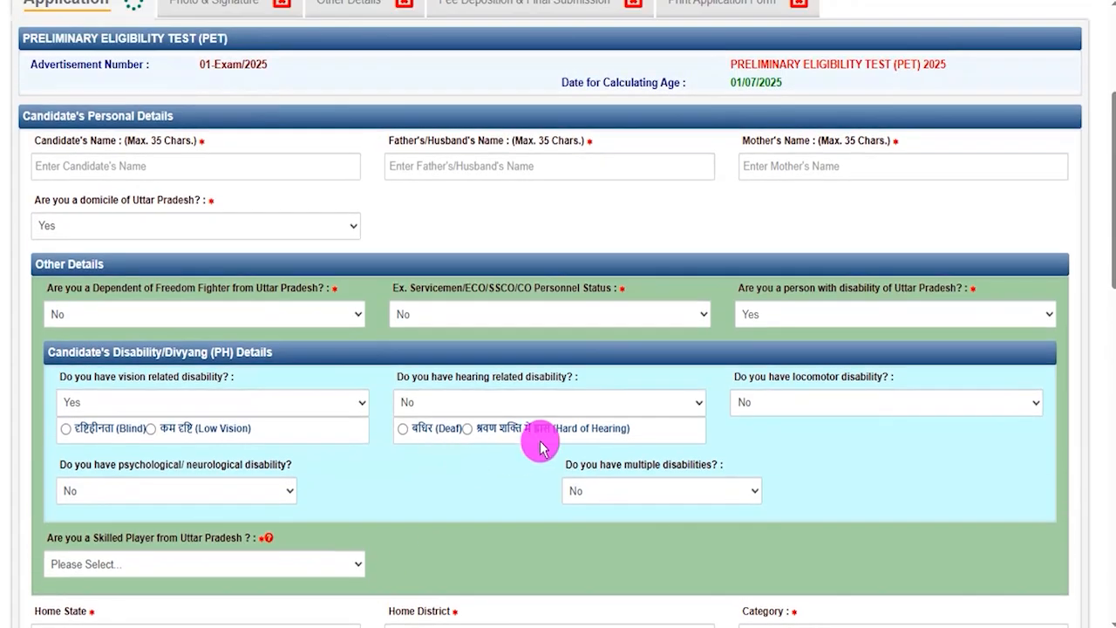
pyautogui.click(795, 324)
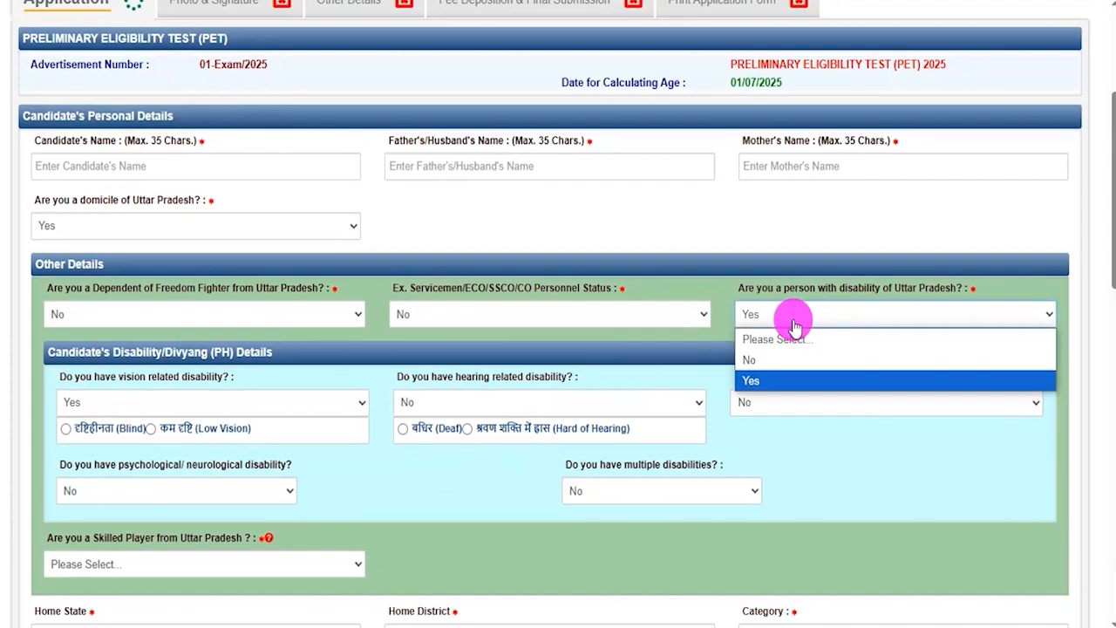
pyautogui.click(756, 359)
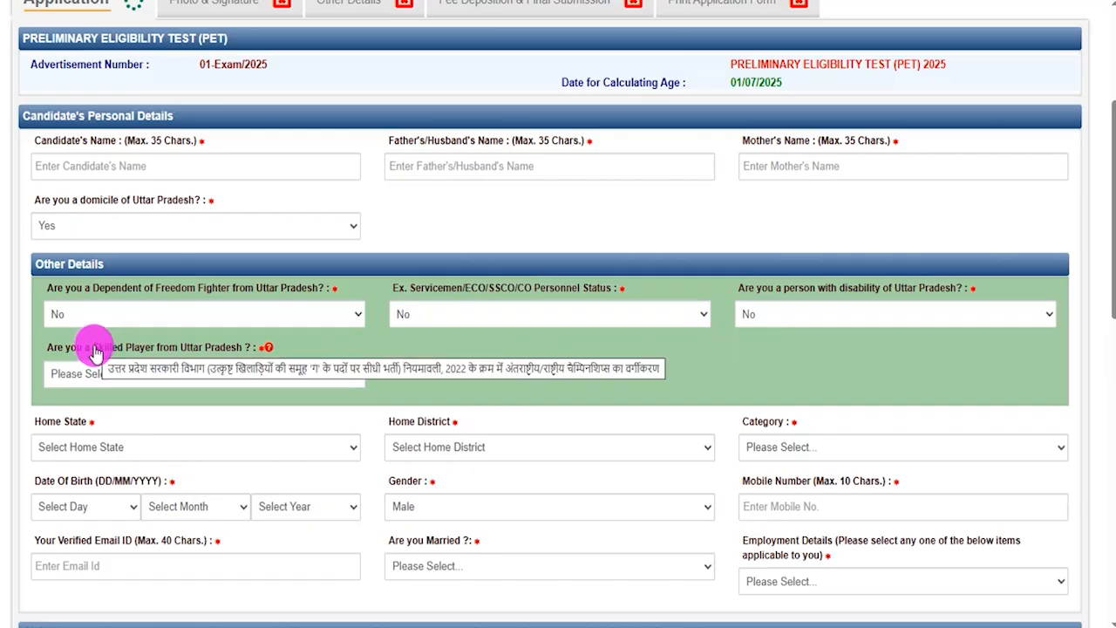
# Step: Set the Skilled Player question to Yes with player Category A and sub category Olympic Games (Senior Category)
pyautogui.click(175, 378)
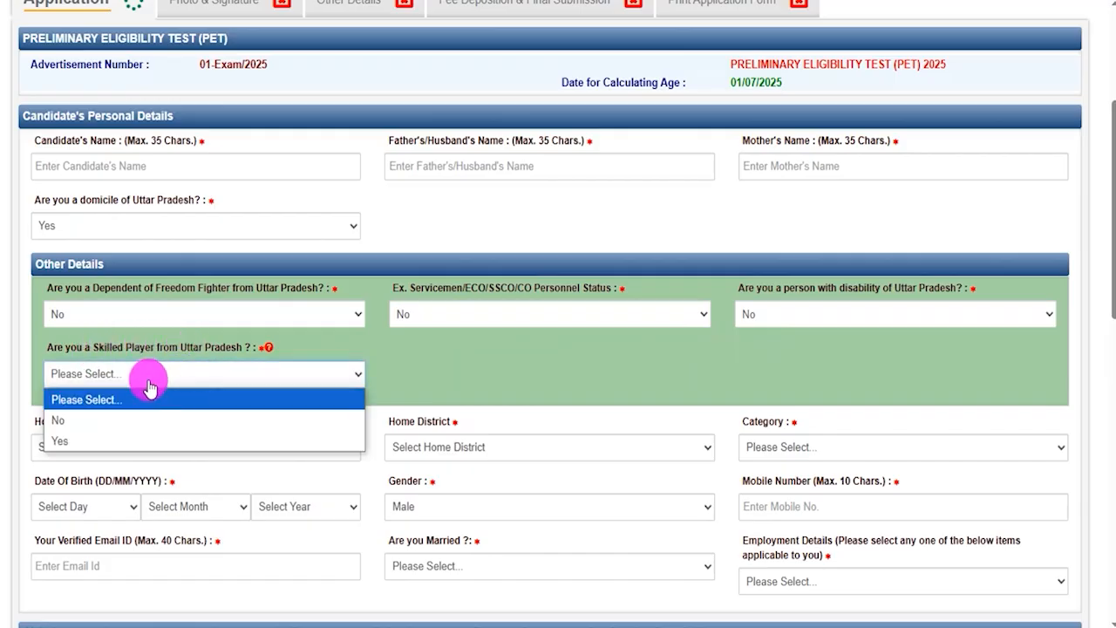
pyautogui.click(67, 443)
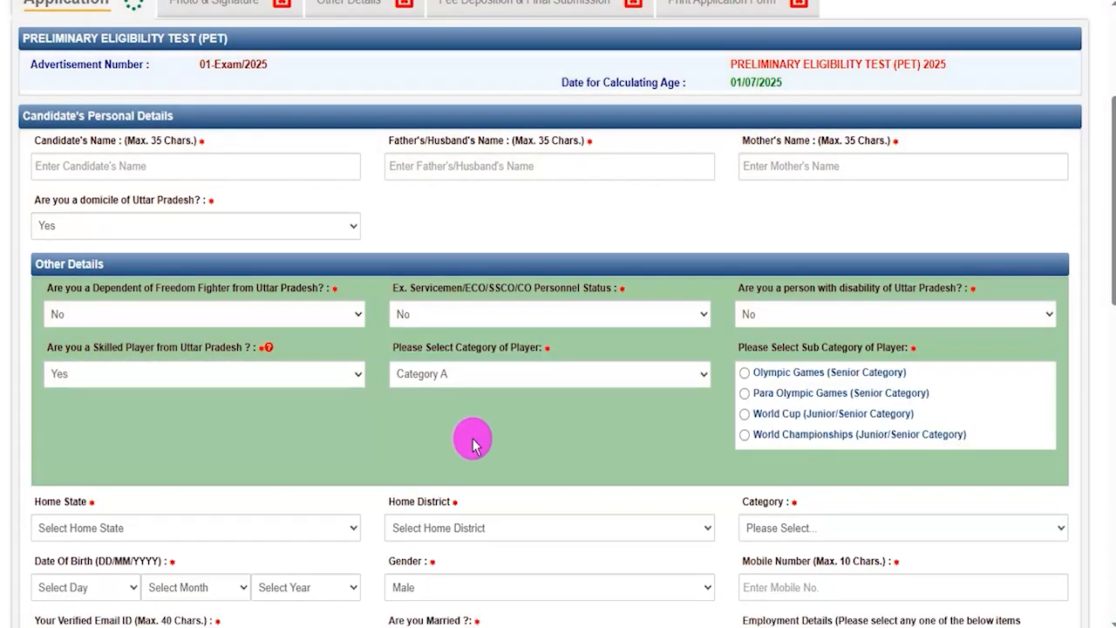
pyautogui.click(513, 373)
pyautogui.click(422, 420)
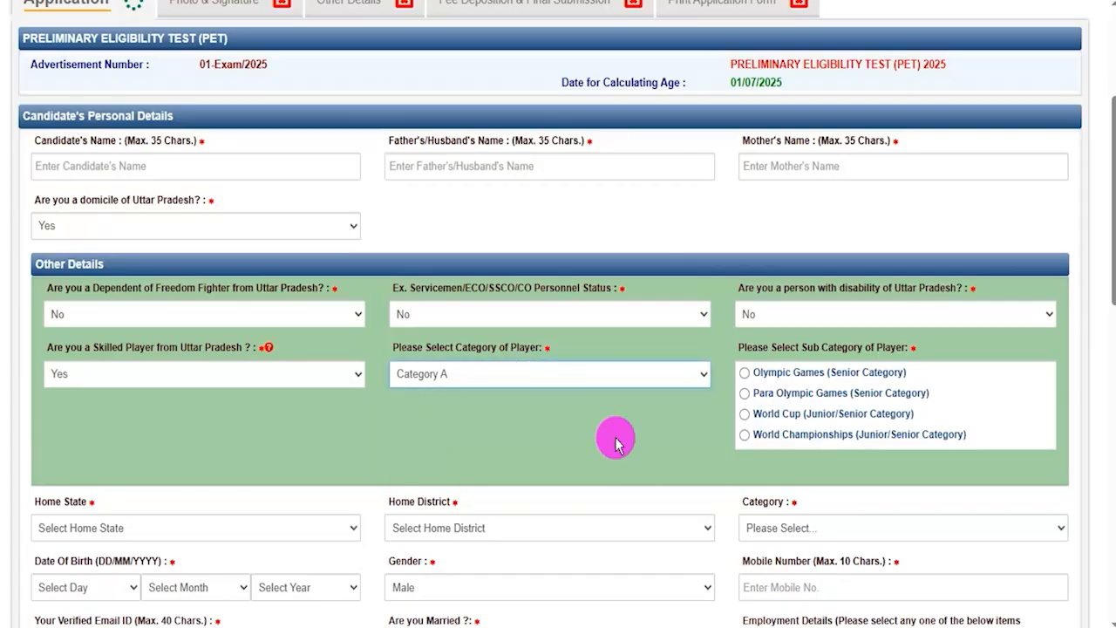
pyautogui.click(828, 381)
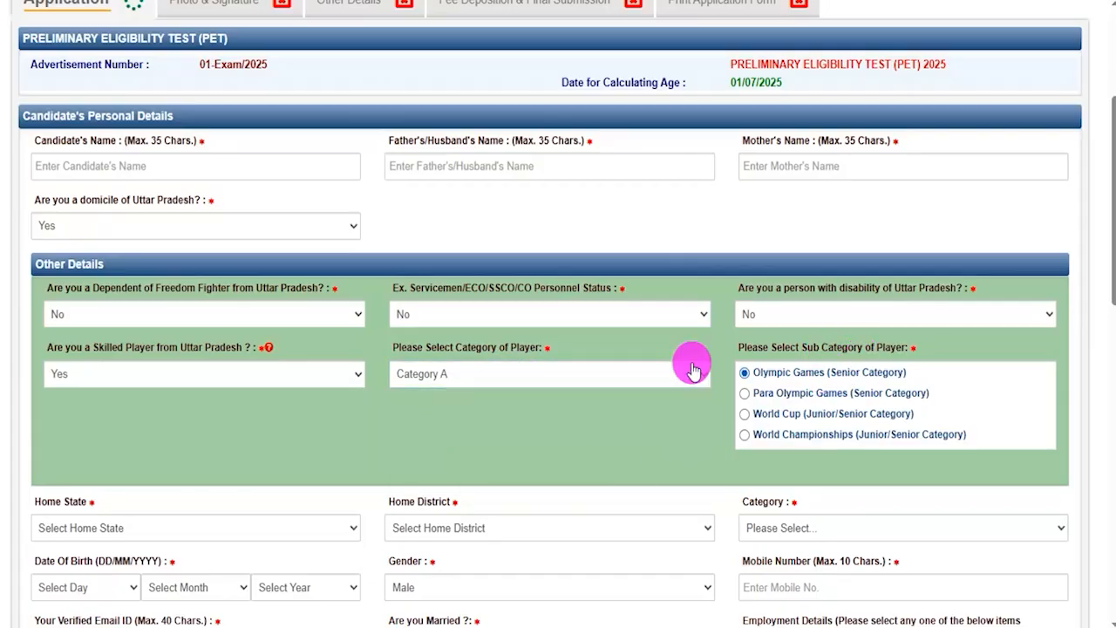
# Step: Set the Skilled Player from Uttar Pradesh answer to No
pyautogui.click(228, 377)
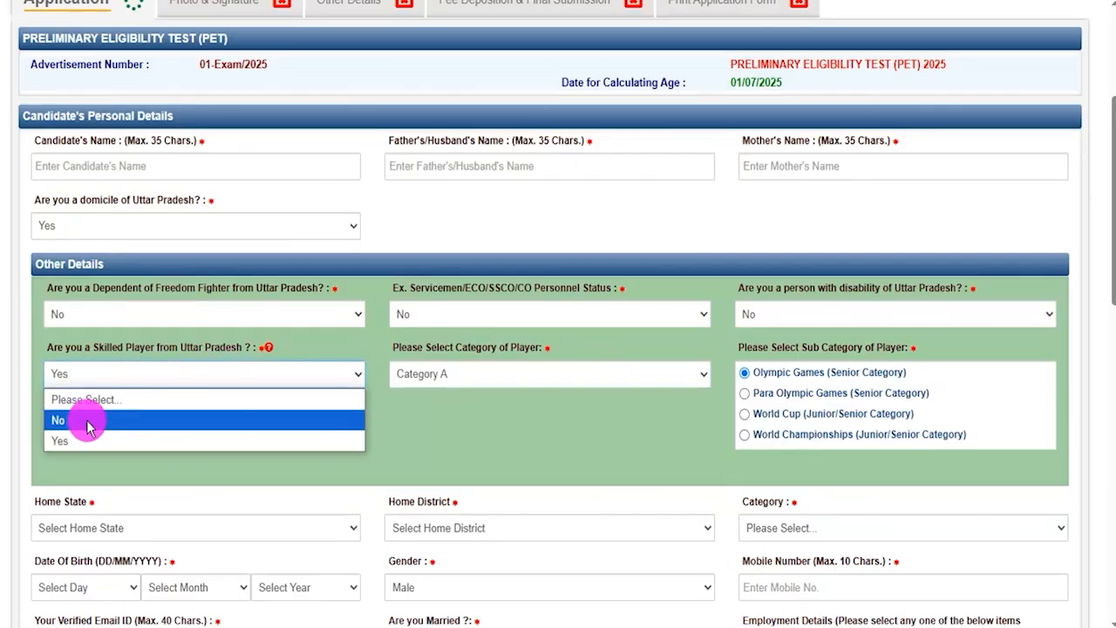
pyautogui.click(90, 424)
# Step: Set the Home State to UTTAR PRADESH and the Home District to BAREILLY
pyautogui.scroll(-2, 224, 399)
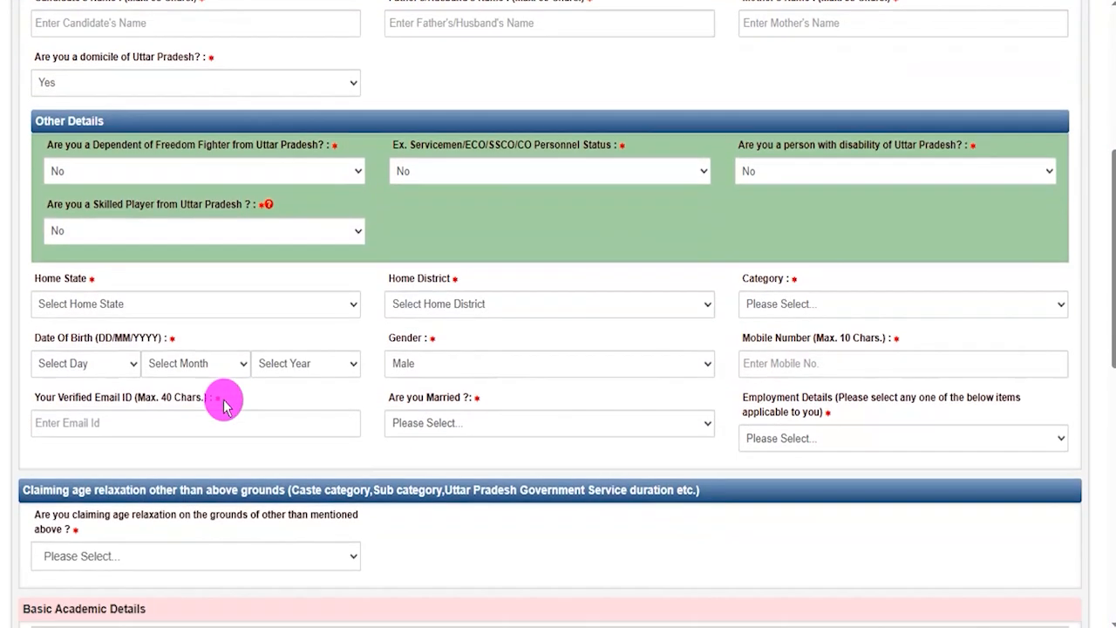
pyautogui.click(88, 277)
pyautogui.click(91, 317)
pyautogui.click(471, 275)
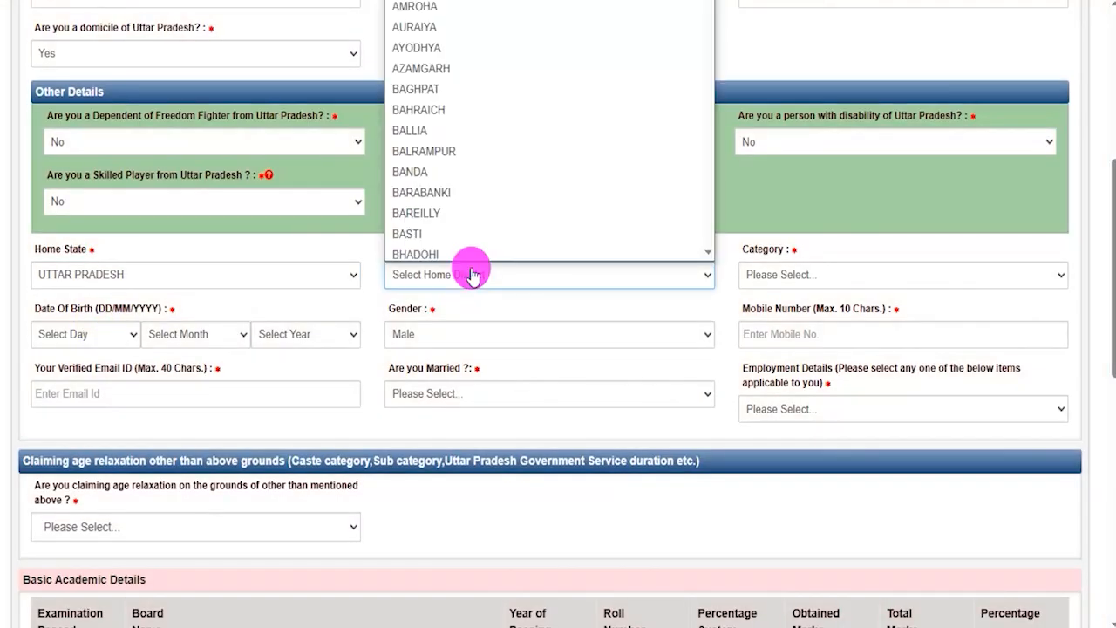
pyautogui.click(477, 207)
# Step: Examine the category, date of birth and gender choices and the mobile number field in the candidate's personal details
pyautogui.click(773, 277)
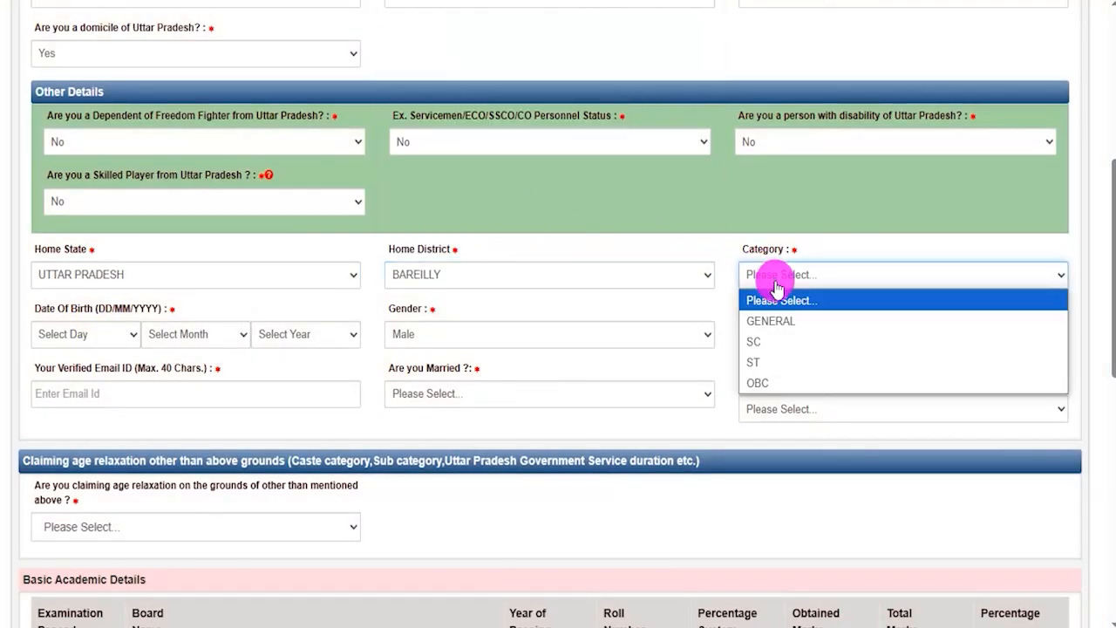
pyautogui.click(96, 334)
pyautogui.click(174, 333)
pyautogui.click(276, 334)
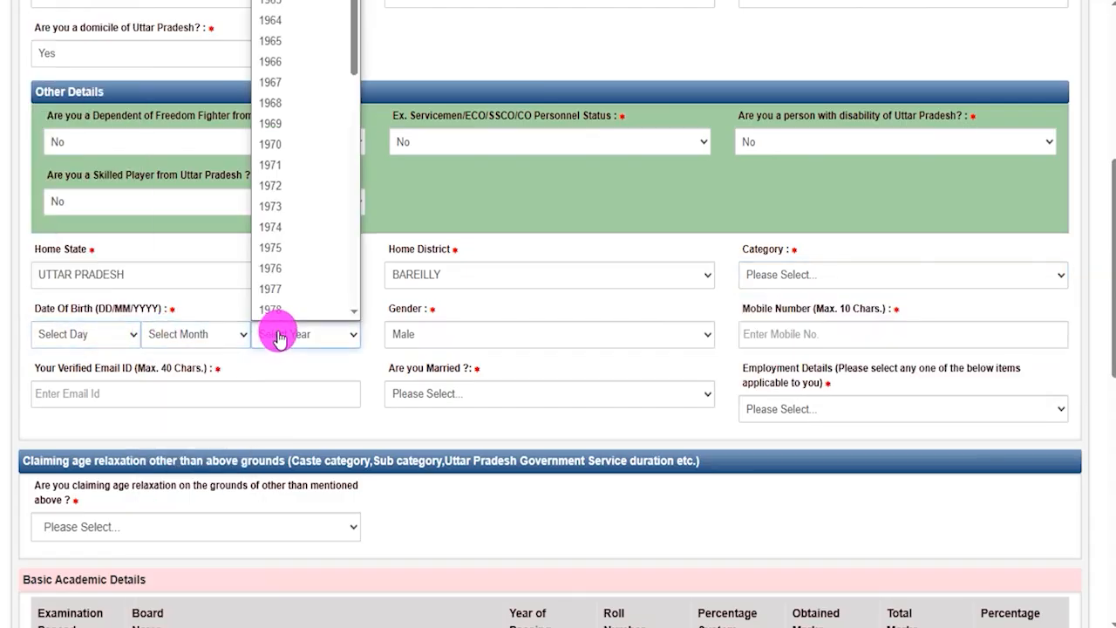
pyautogui.click(424, 337)
pyautogui.click(424, 337)
pyautogui.click(410, 378)
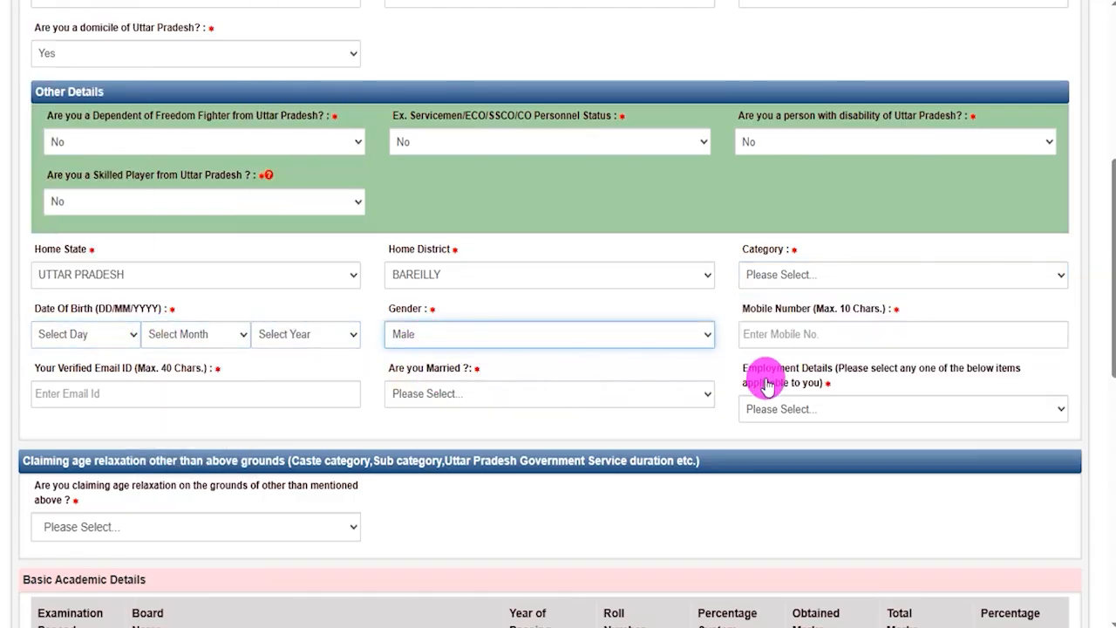
pyautogui.click(789, 337)
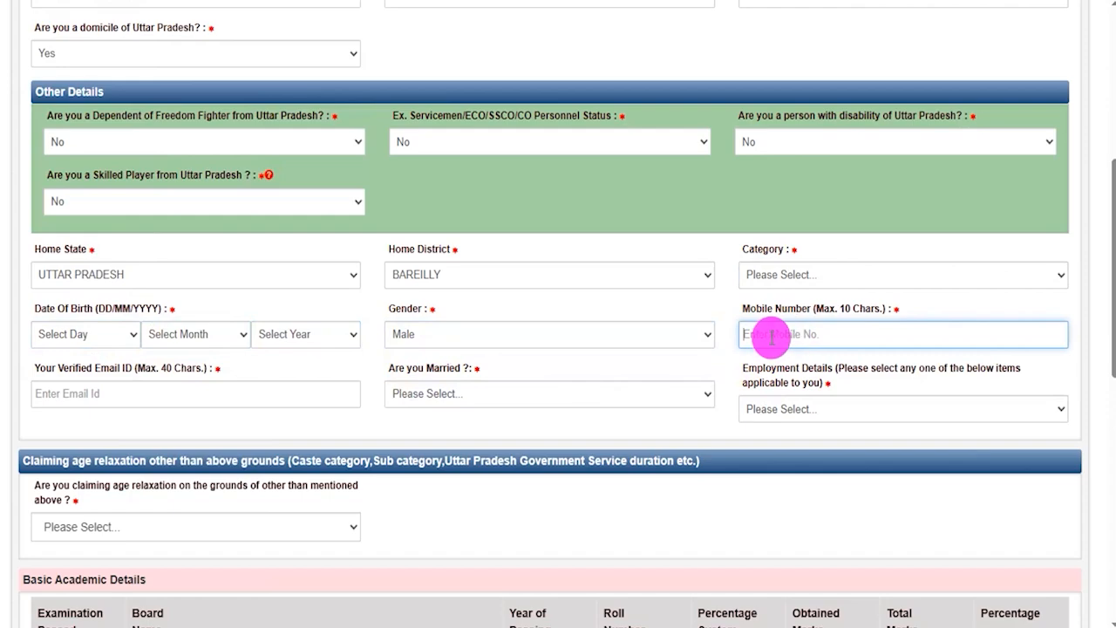
# Step: Dismiss the mobile number warning and set the Are you Married answer to No
pyautogui.click(119, 397)
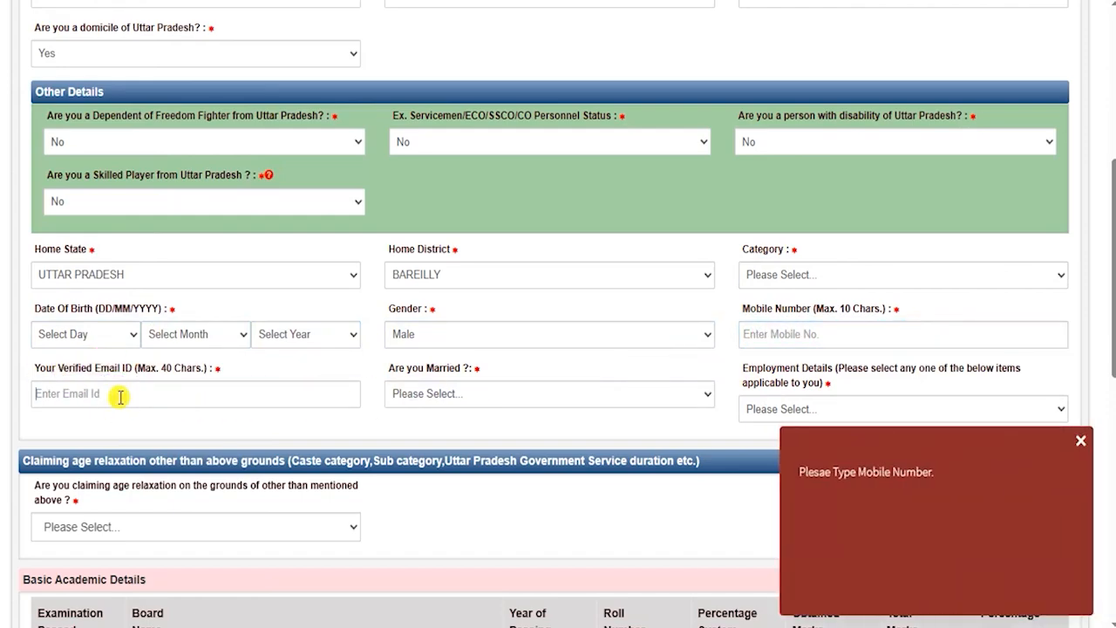
pyautogui.click(1080, 441)
pyautogui.click(1081, 441)
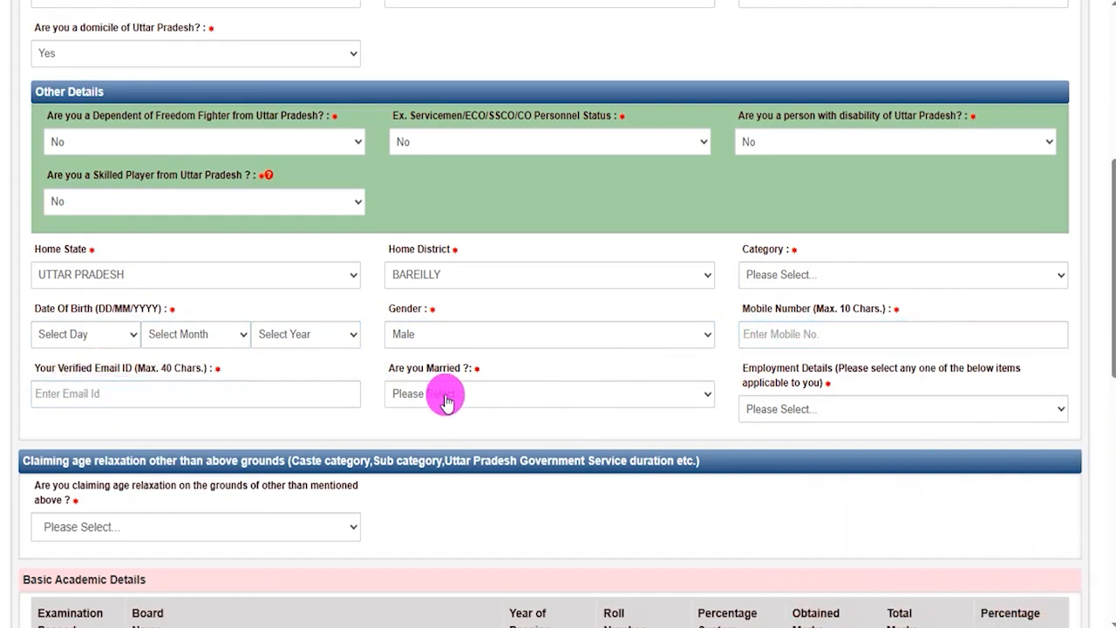
pyautogui.click(453, 394)
pyautogui.click(410, 466)
pyautogui.click(445, 393)
pyautogui.click(403, 440)
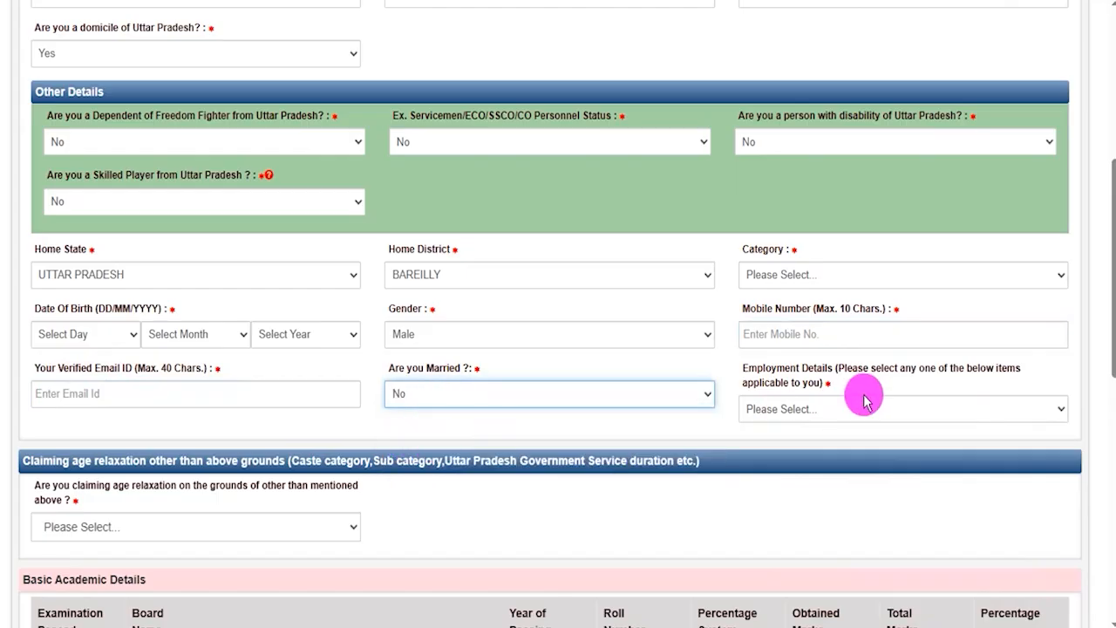
# Step: Set the Employment Details to Not An Employee of Uttar Pradesh Government
pyautogui.click(847, 446)
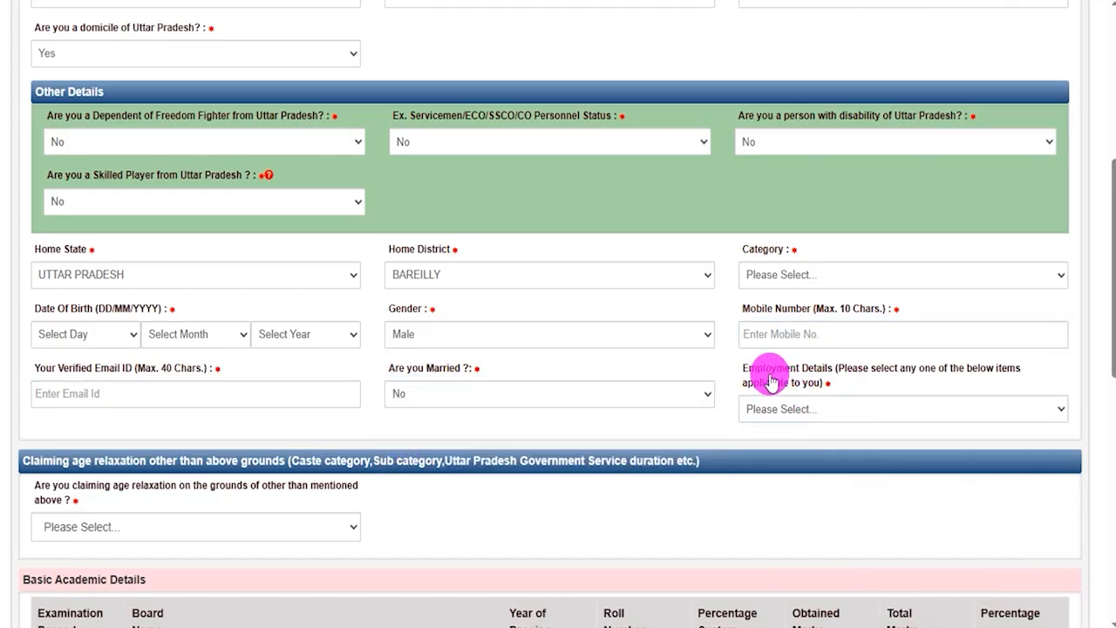
pyautogui.click(833, 410)
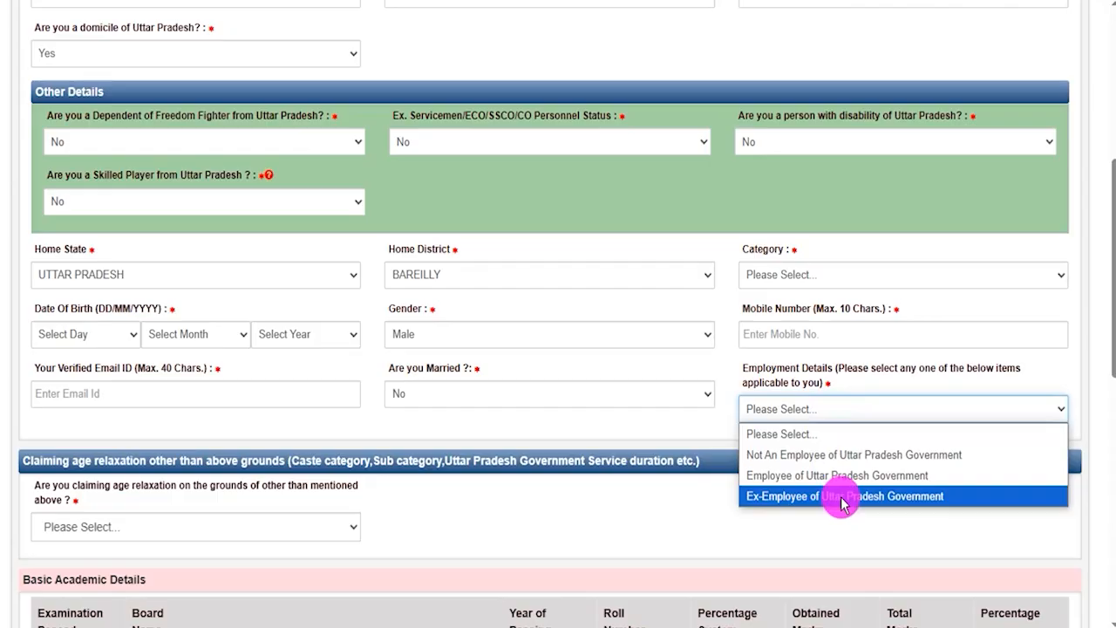
pyautogui.click(815, 454)
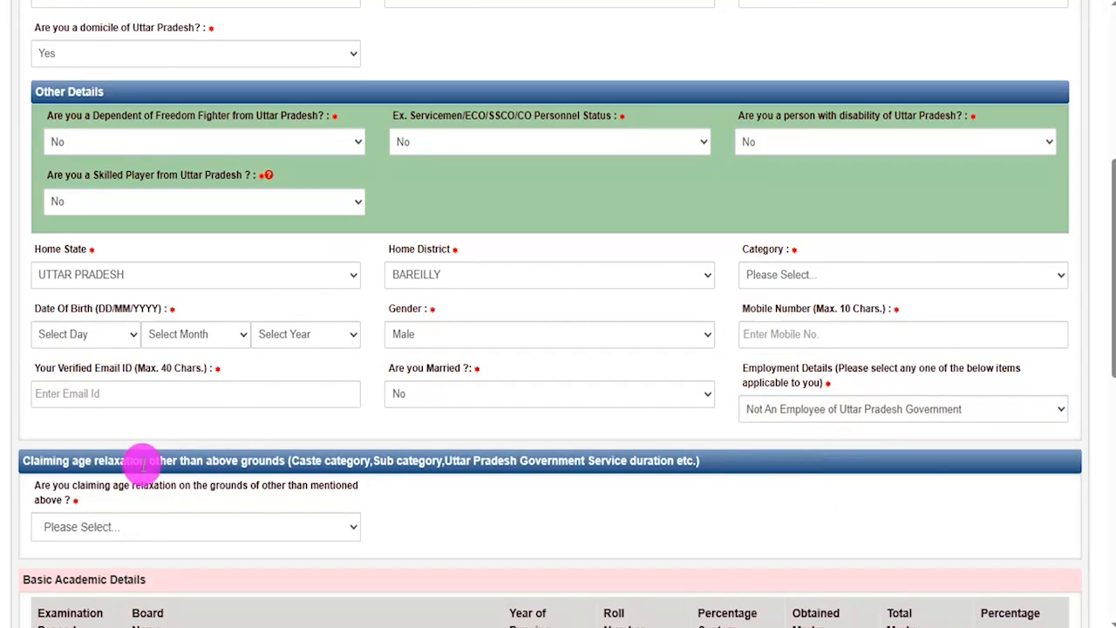
# Step: Answer Yes to claiming age relaxation on other grounds and view the selectable age relaxation grounds
pyautogui.click(164, 526)
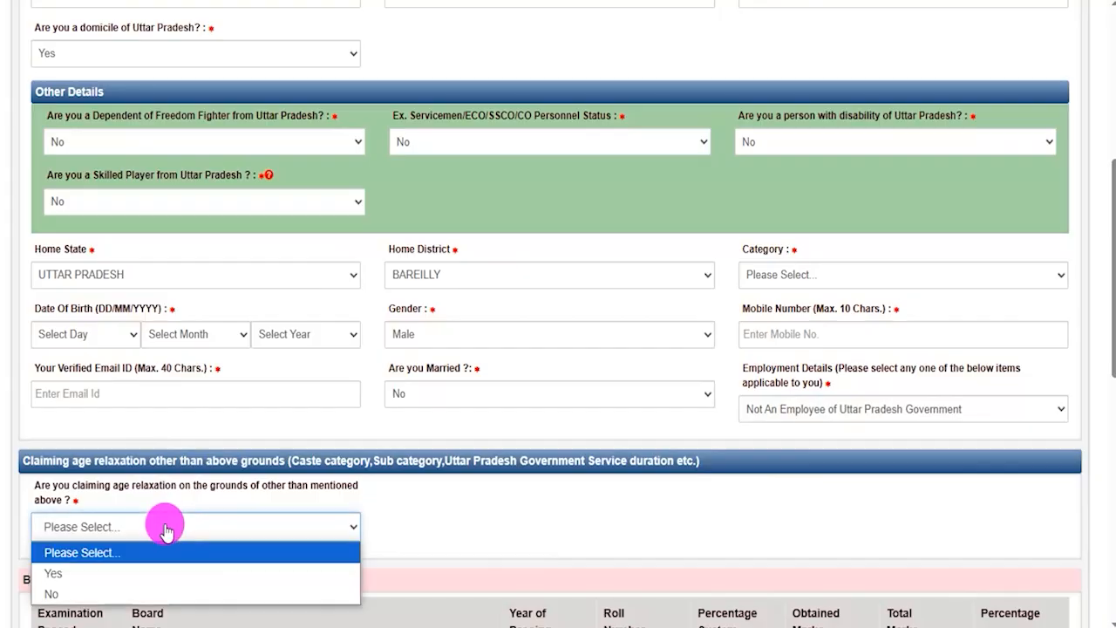
pyautogui.click(160, 569)
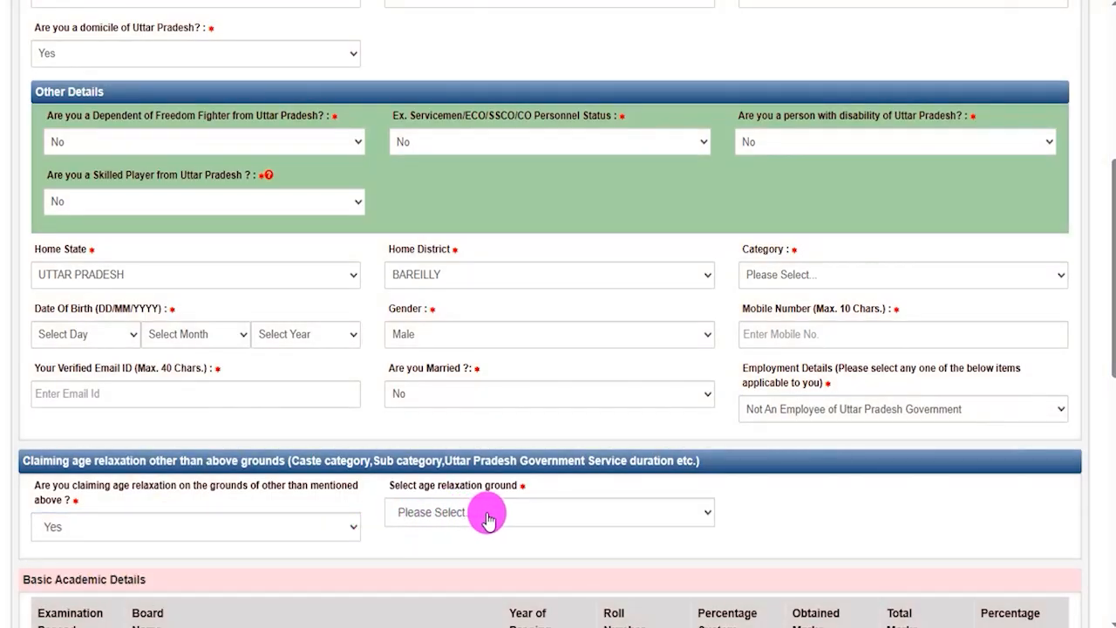
pyautogui.click(490, 517)
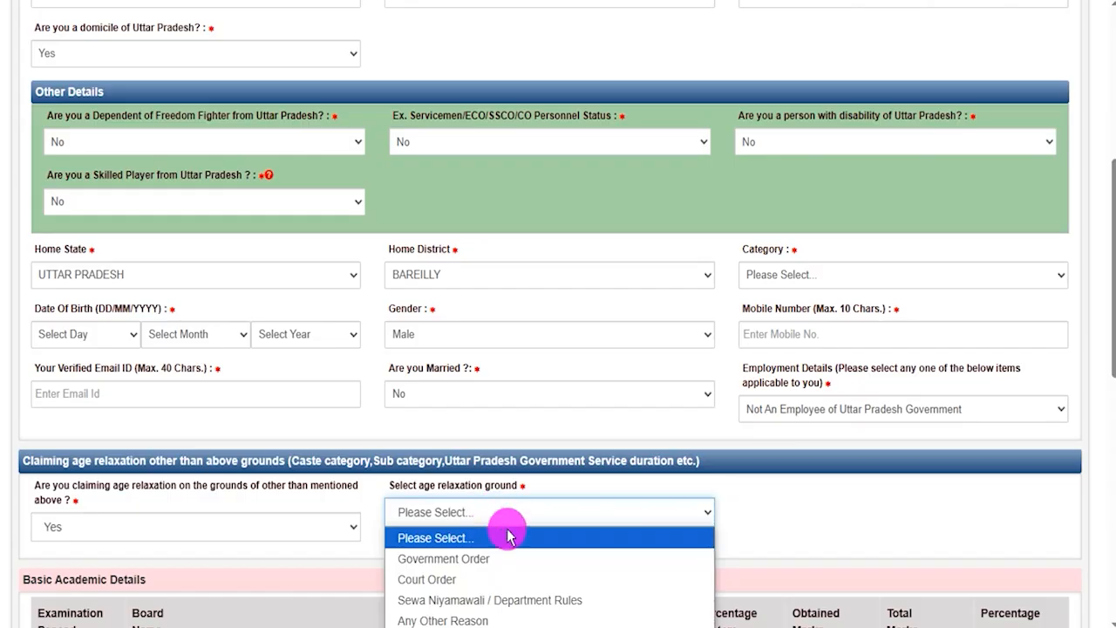
pyautogui.scroll(-2, 834, 529)
pyautogui.click(511, 341)
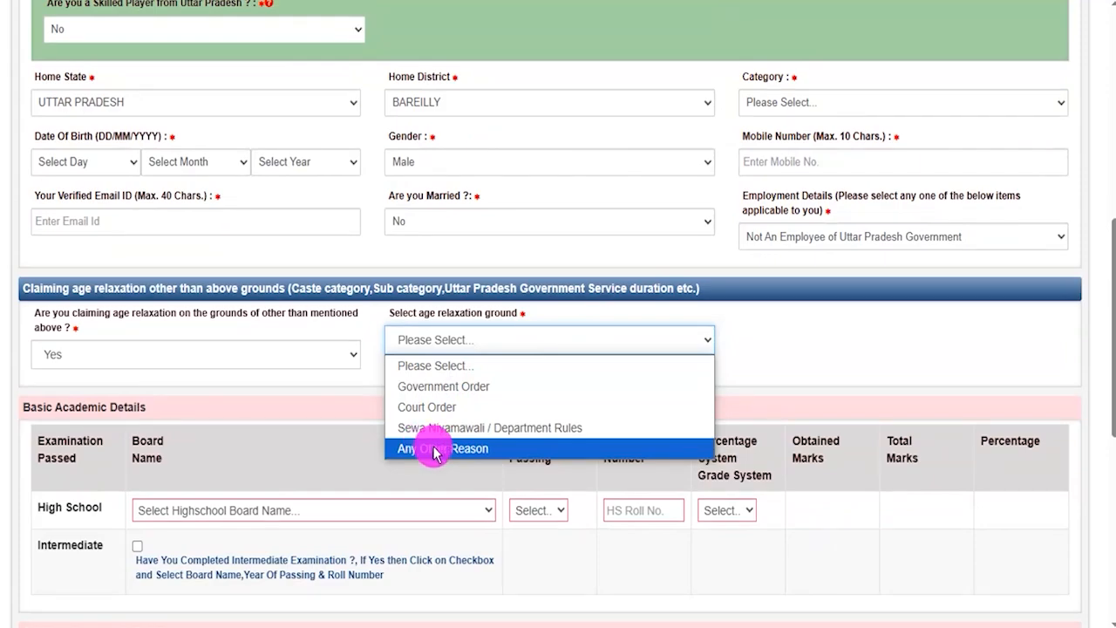
# Step: Set the answer on claiming age relaxation on other grounds to No
pyautogui.click(174, 350)
pyautogui.click(177, 352)
pyautogui.click(140, 420)
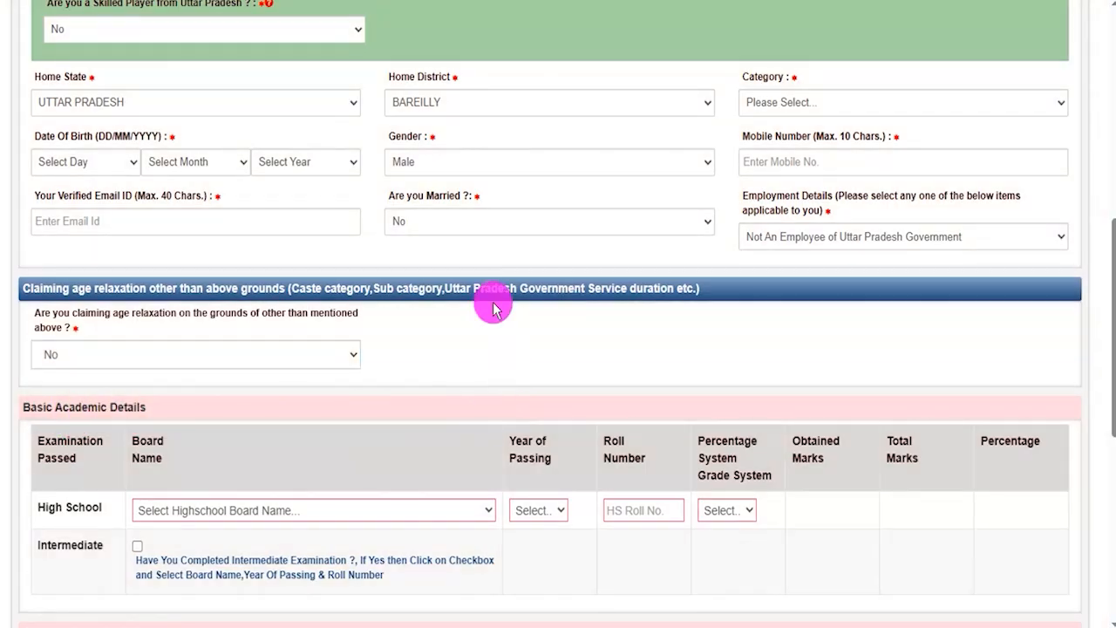
# Step: Set the High School board to CENTRAL BOARD OF SECONDARY EDUCATION and the year of passing to 2020 in Basic Academic Details
pyautogui.scroll(-3, 204, 392)
pyautogui.moveTo(26, 150); pyautogui.dragTo(131, 150)
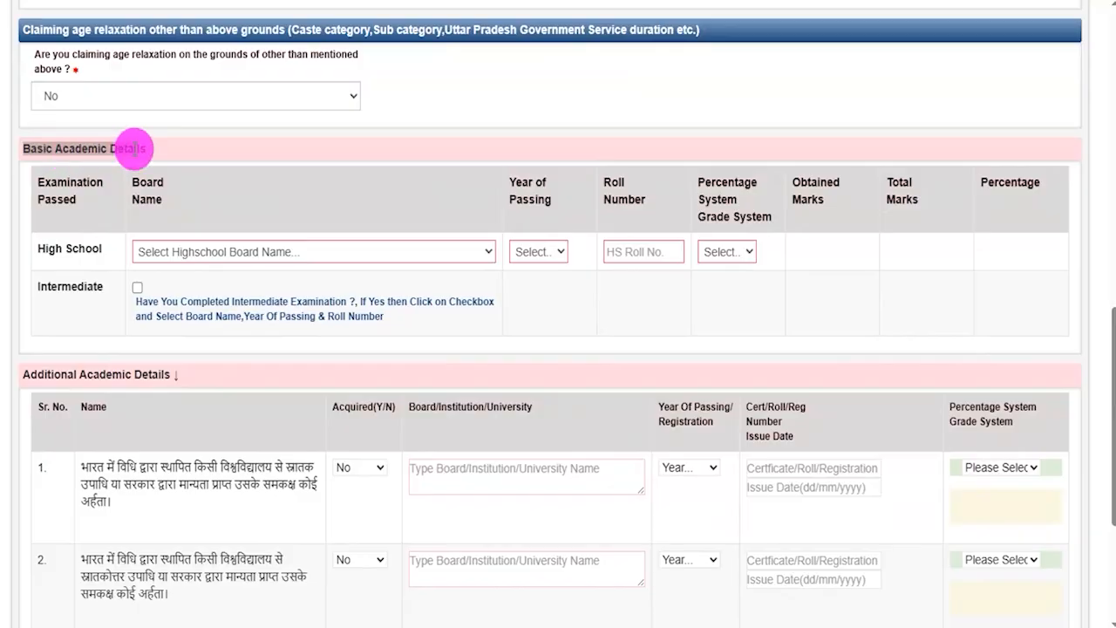
pyautogui.click(391, 260)
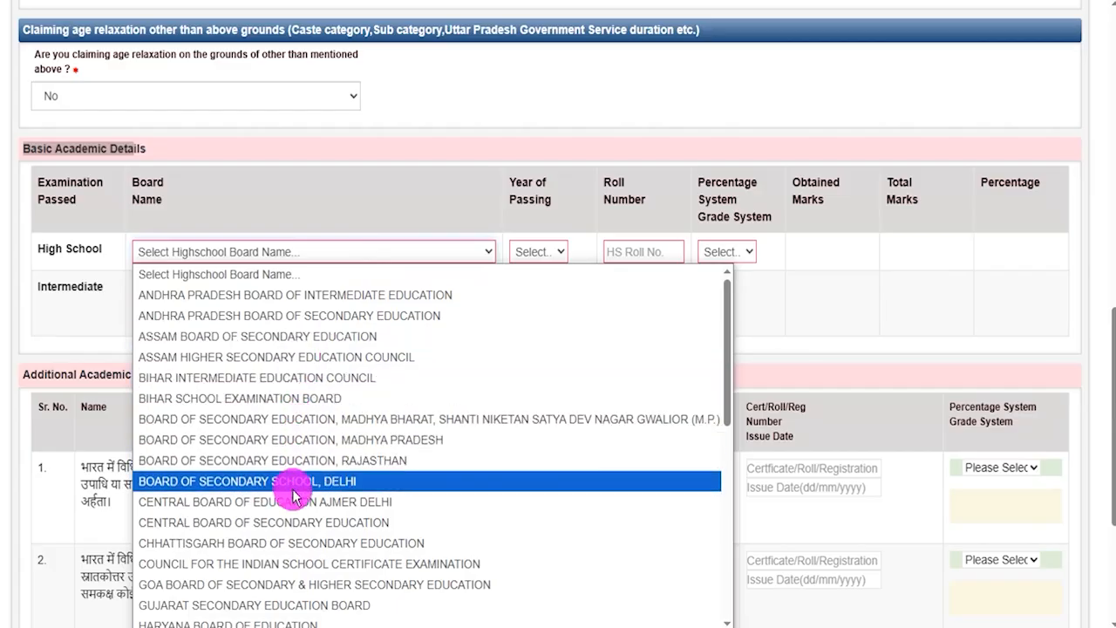
pyautogui.click(299, 523)
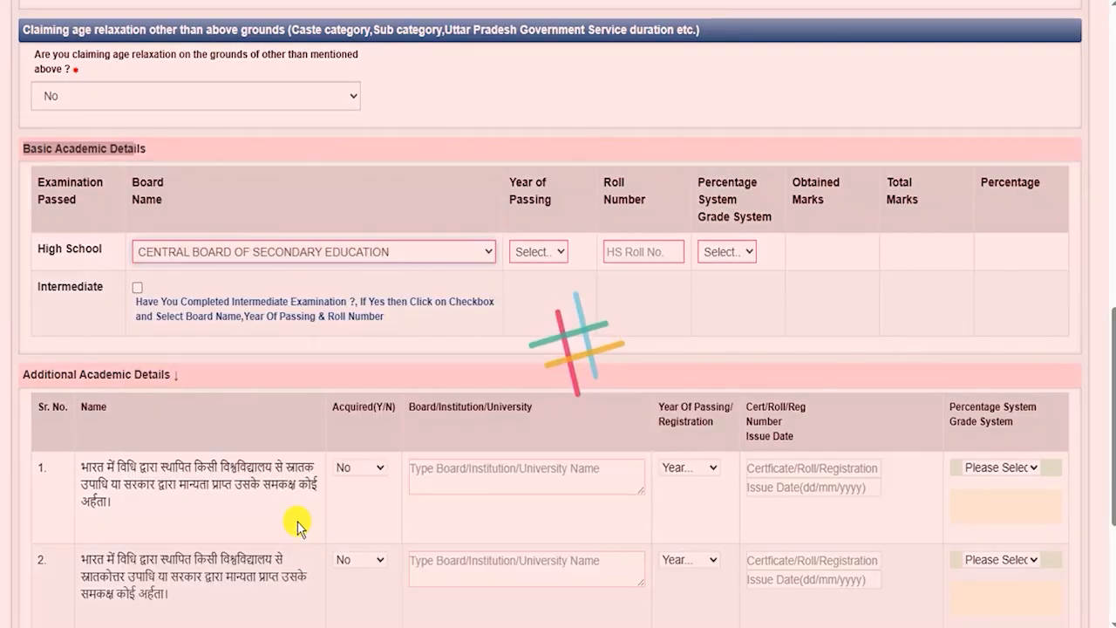
pyautogui.click(547, 254)
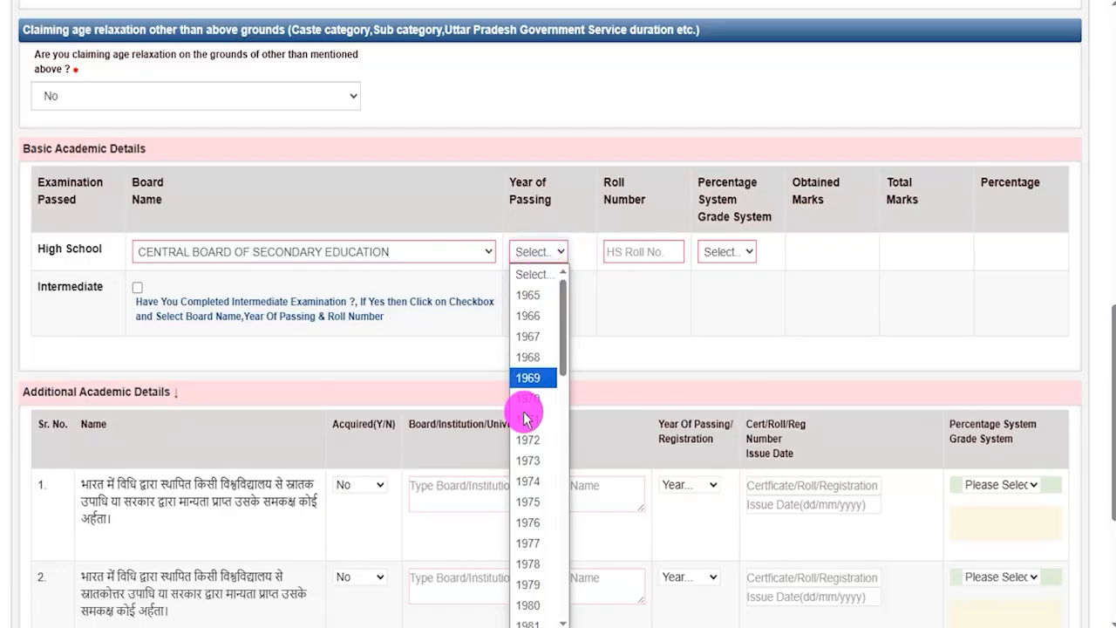
pyautogui.scroll(-10, 526, 514)
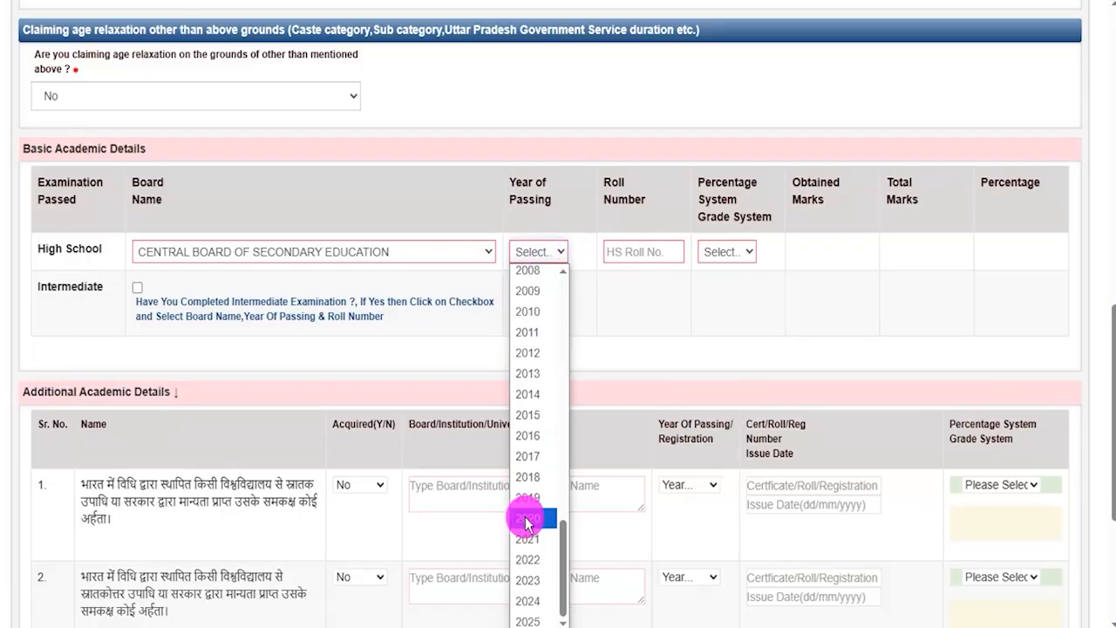
pyautogui.click(526, 521)
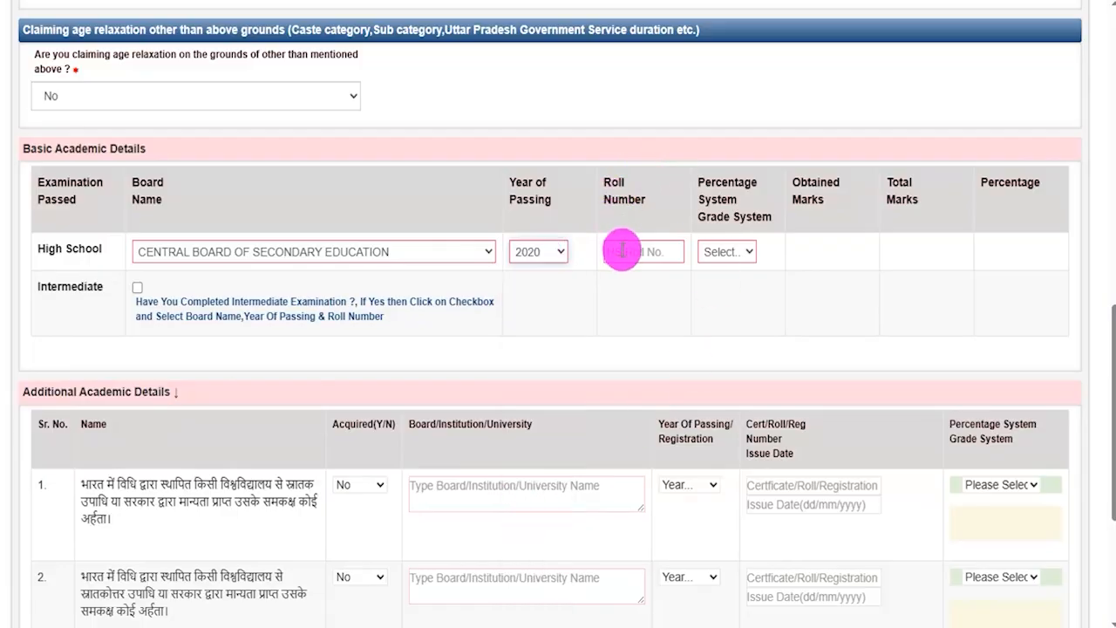
# Step: Choose Percentage System for High School and enter 450 obtained marks out of 600 total marks
pyautogui.click(740, 258)
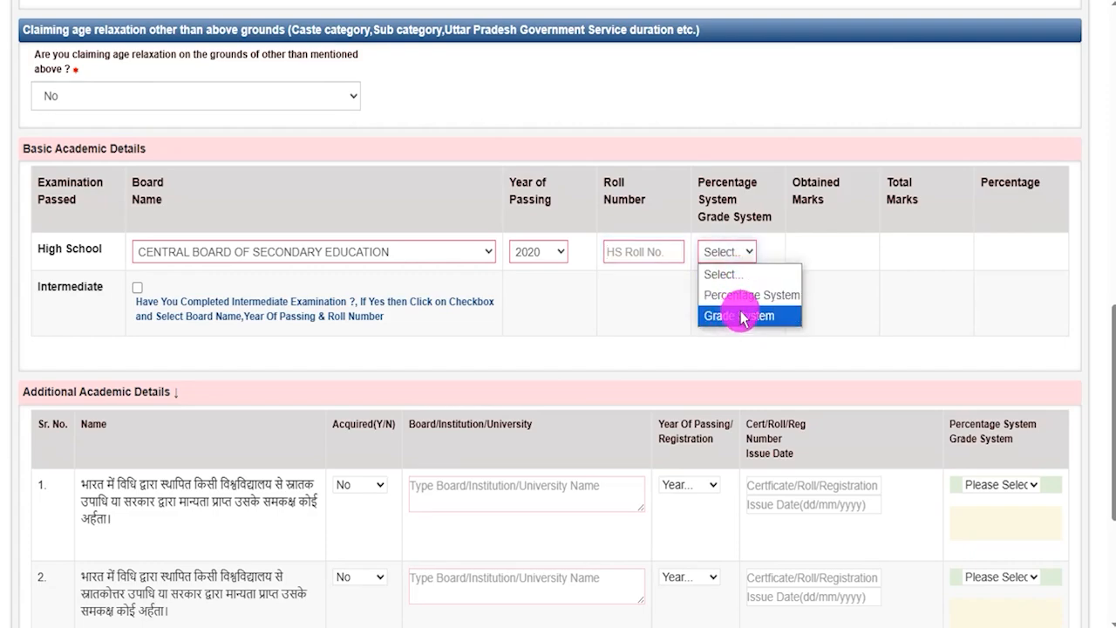
pyautogui.click(748, 296)
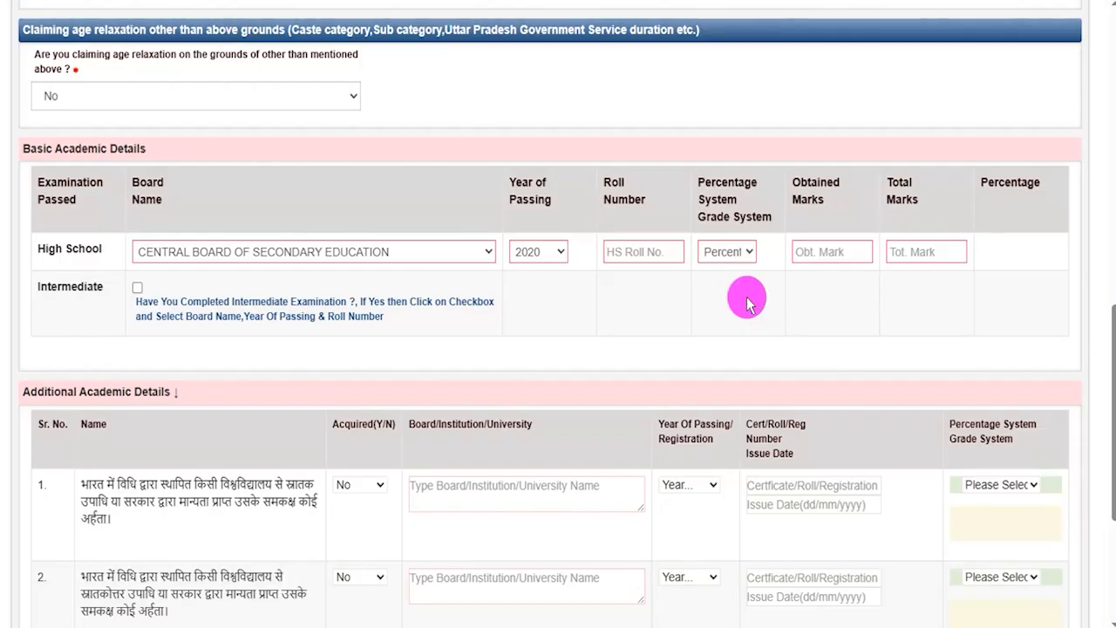
pyautogui.click(810, 253)
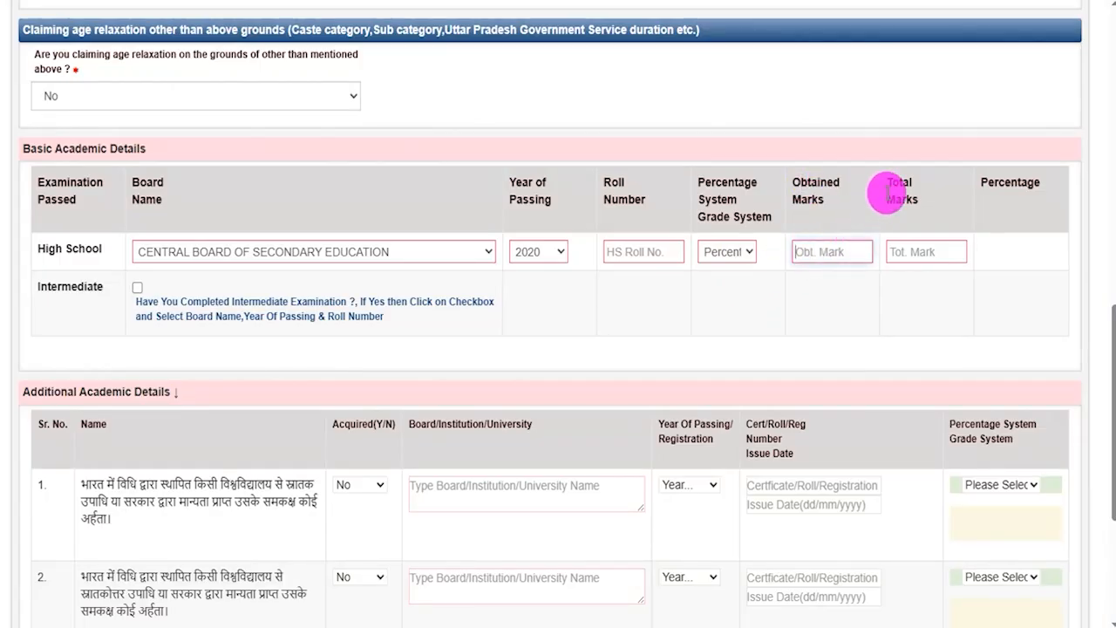
pyautogui.moveTo(907, 194); pyautogui.dragTo(907, 252)
pyautogui.click(907, 252)
pyautogui.click(849, 252)
pyautogui.write('450')
pyautogui.press('Tab')
pyautogui.write('600')
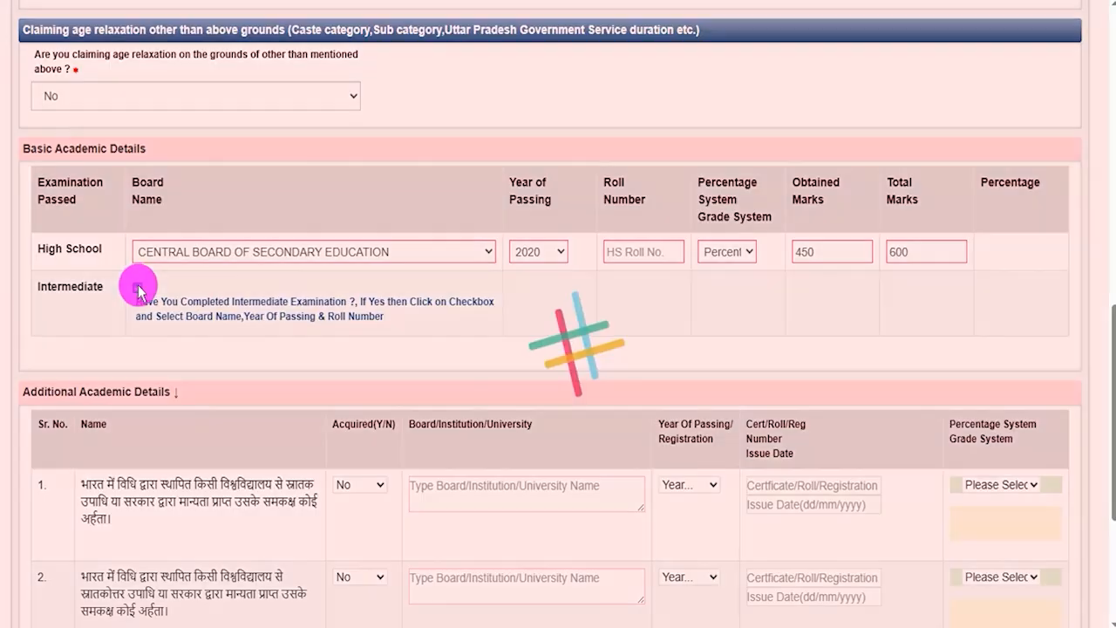
# Step: Mark the Intermediate examination as completed and set its board to BOARD OF SECONDARY SCHOOL, DELHI
pyautogui.click(138, 289)
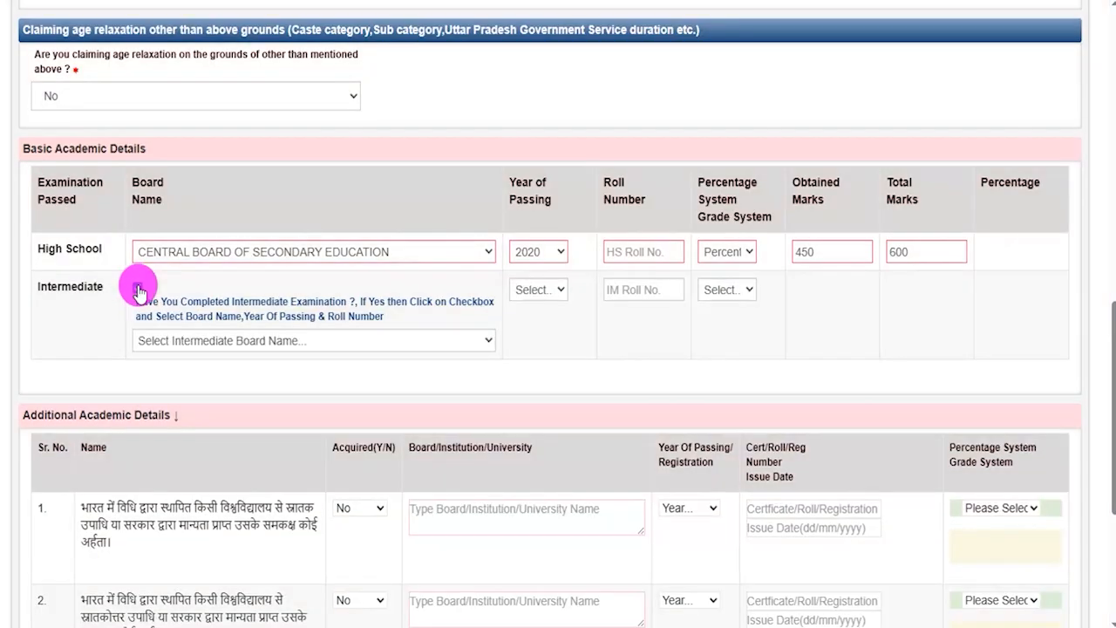
pyautogui.click(231, 341)
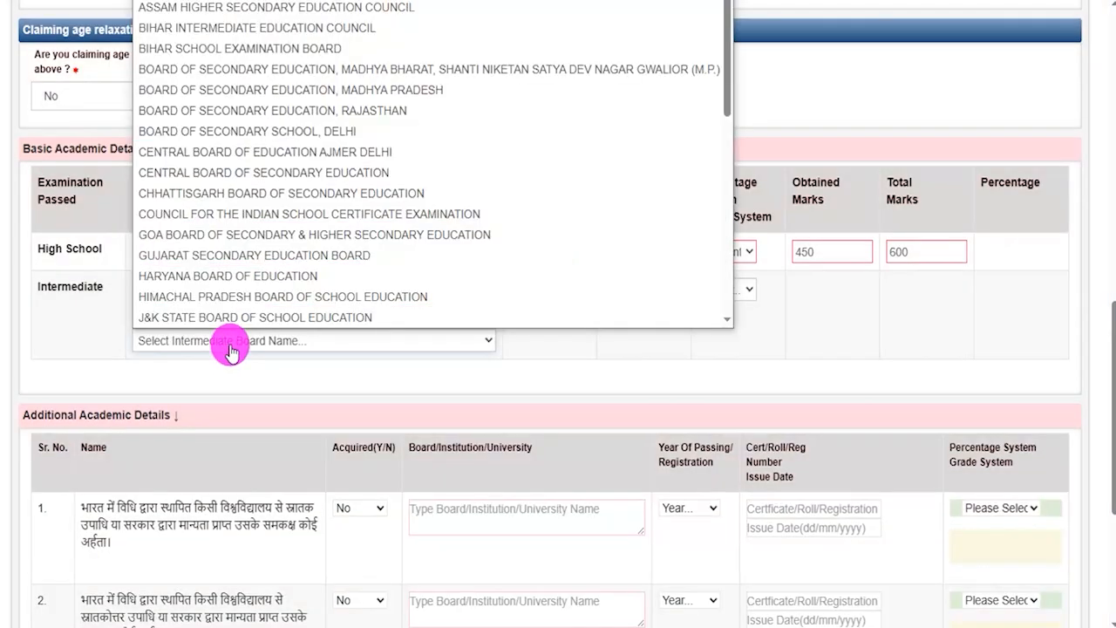
pyautogui.click(249, 133)
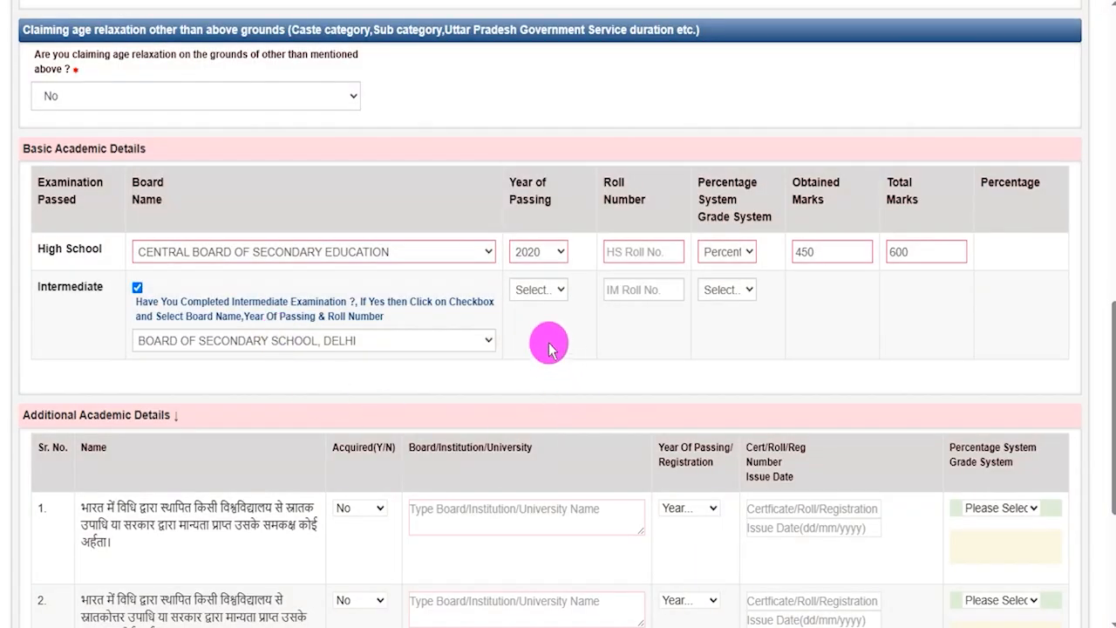
# Step: Set the Intermediate marking type to Percentage System, leaving its year, roll number and marks empty
pyautogui.click(539, 292)
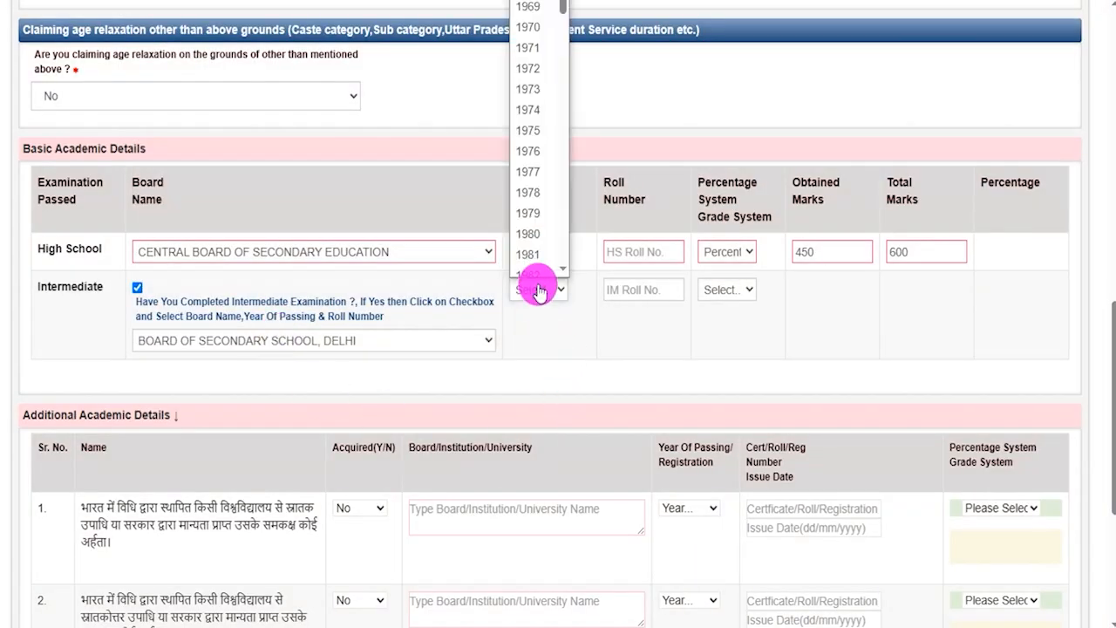
pyautogui.click(639, 288)
pyautogui.click(739, 292)
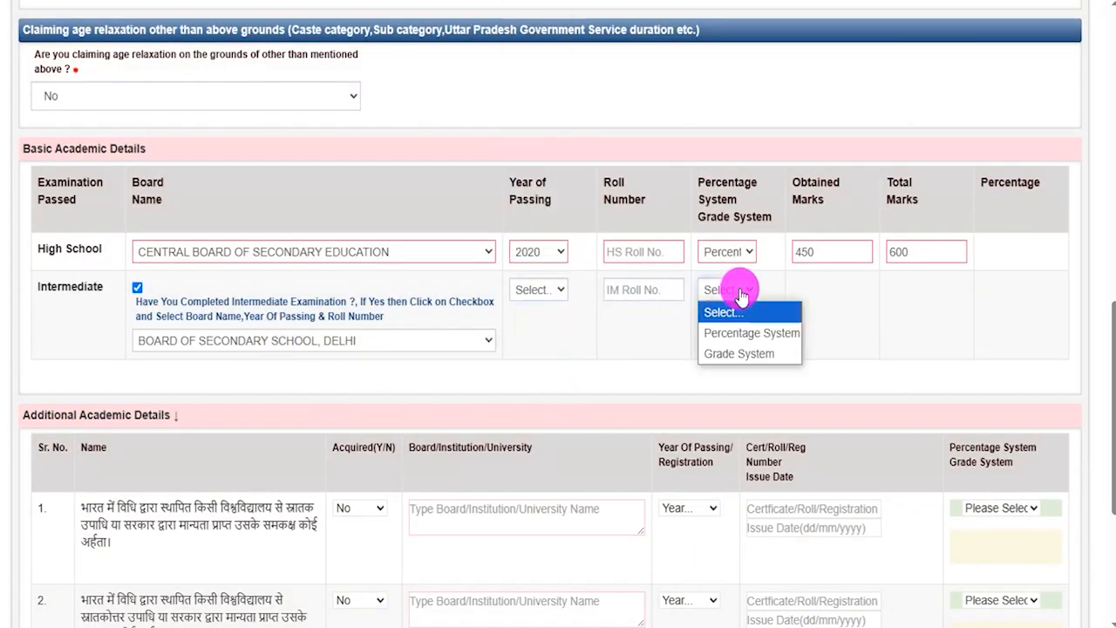
pyautogui.click(745, 343)
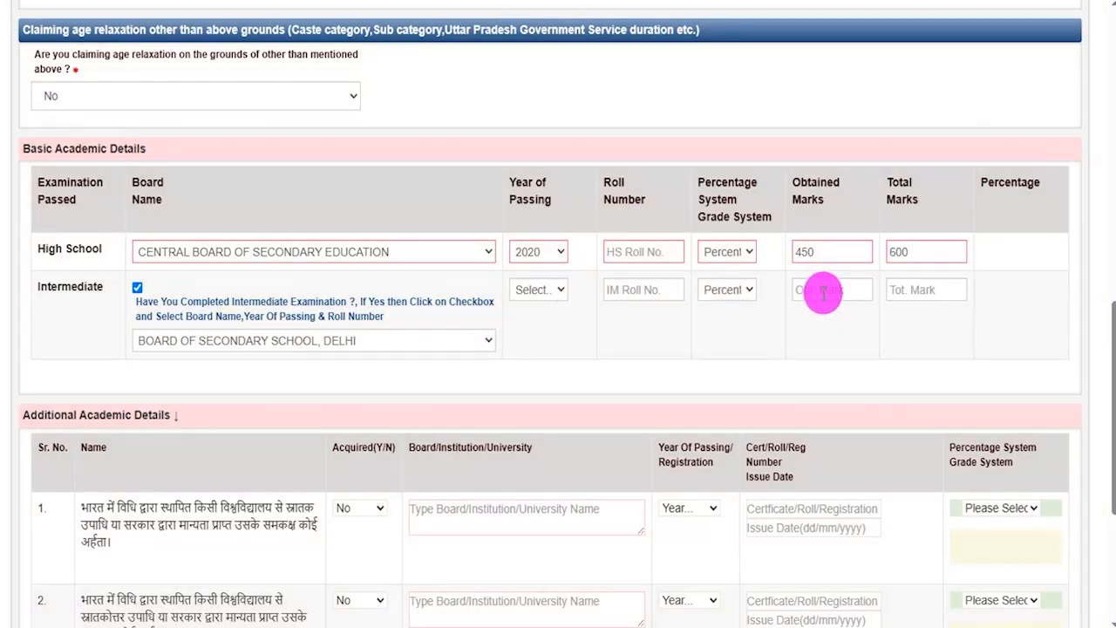
pyautogui.click(824, 293)
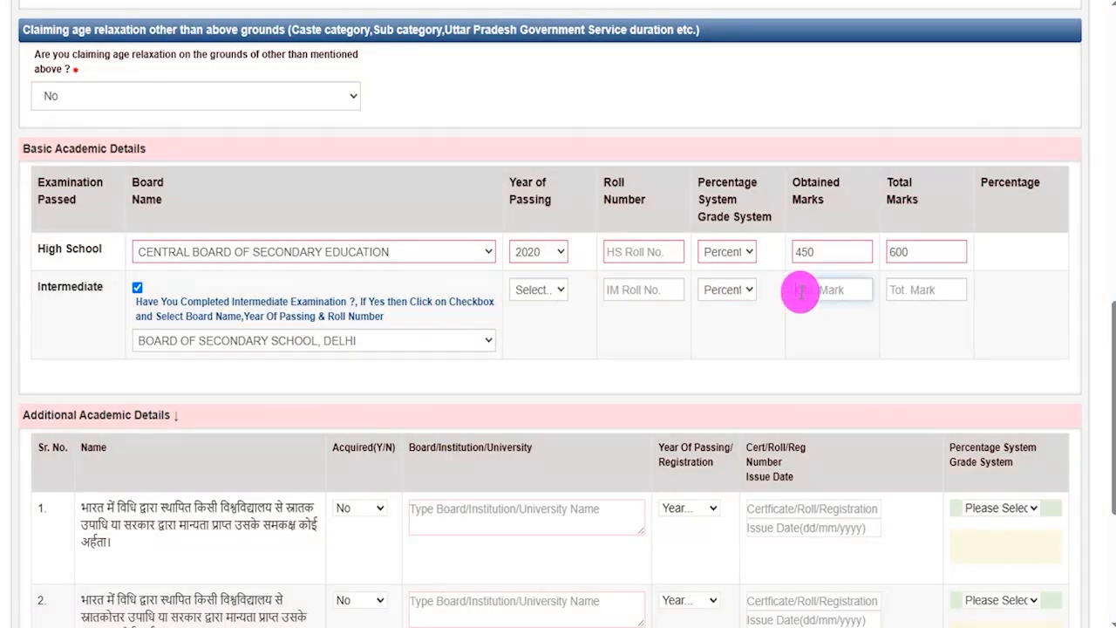
pyautogui.click(909, 289)
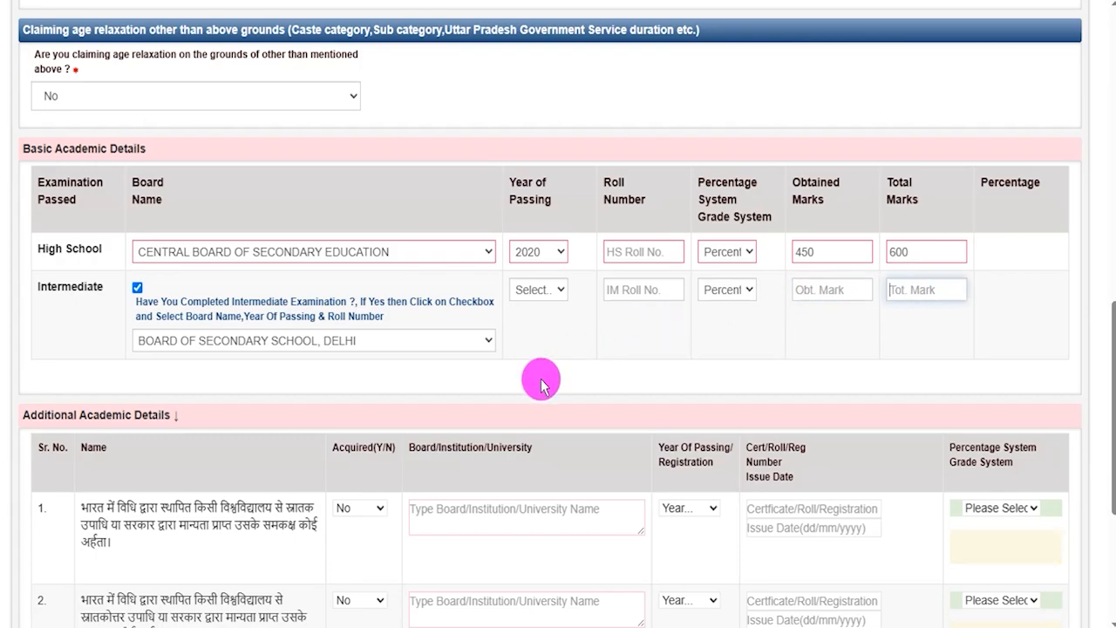
# Step: Review both degree entries in Additional Academic Details and set Acquired to Yes for the graduate degree in row 1
pyautogui.scroll(-3, 542, 384)
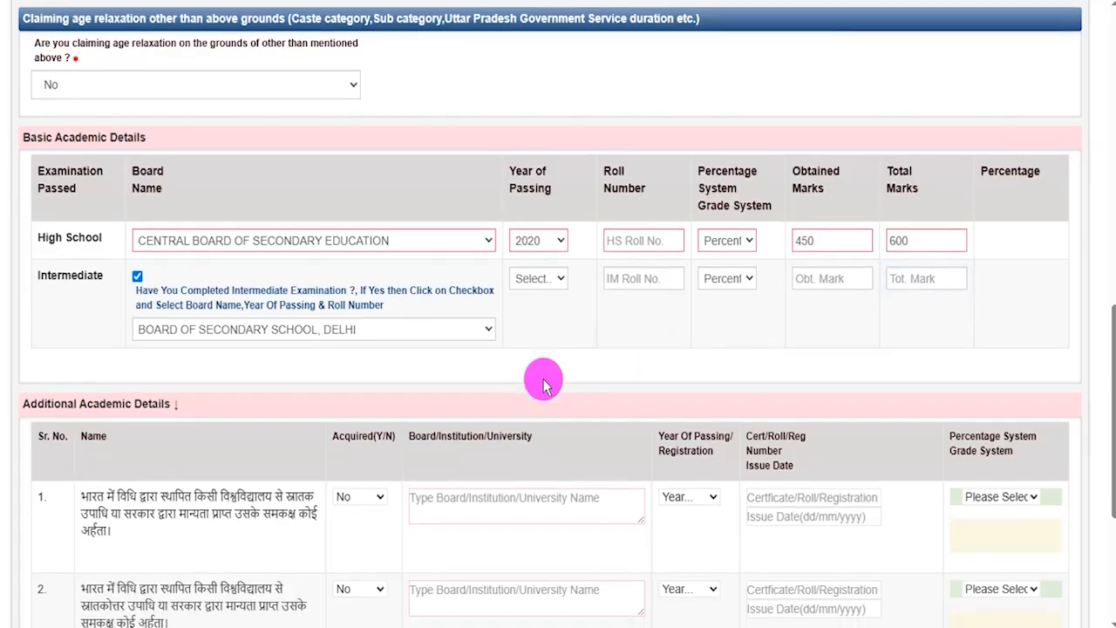
pyautogui.moveTo(39, 155); pyautogui.dragTo(167, 154)
pyautogui.moveTo(194, 249); pyautogui.dragTo(261, 252)
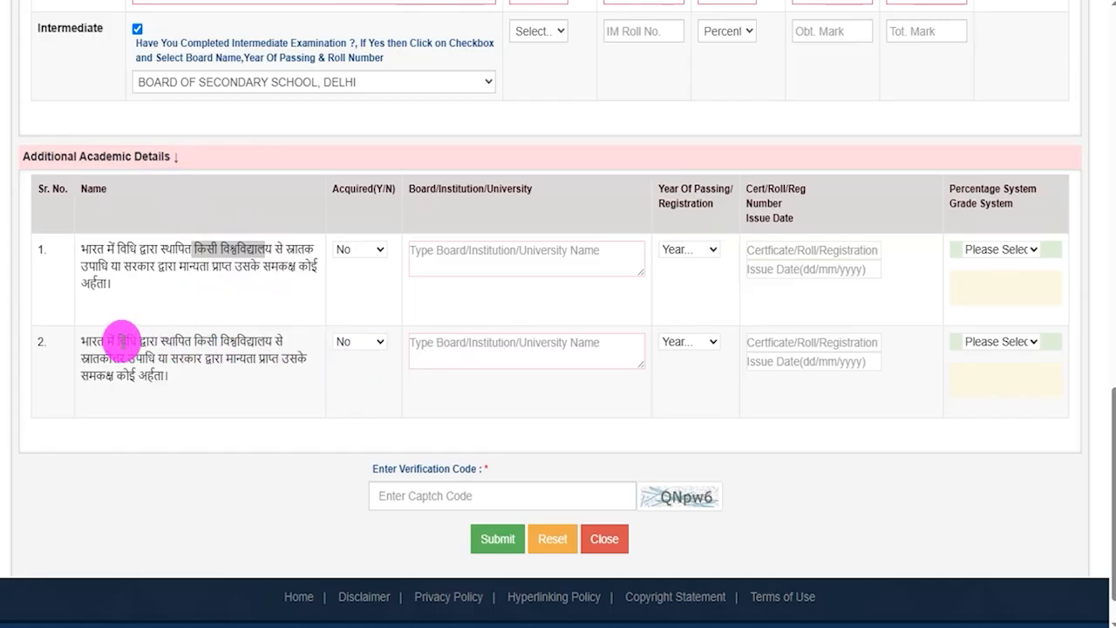
pyautogui.moveTo(120, 340); pyautogui.dragTo(180, 354)
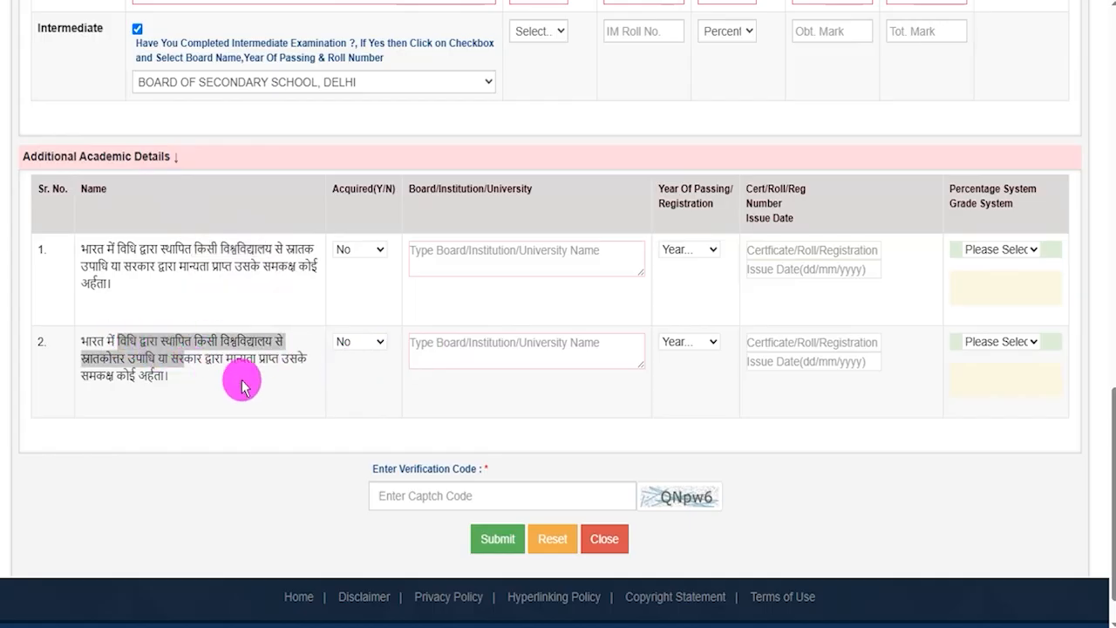
pyautogui.scroll(-1, 241, 386)
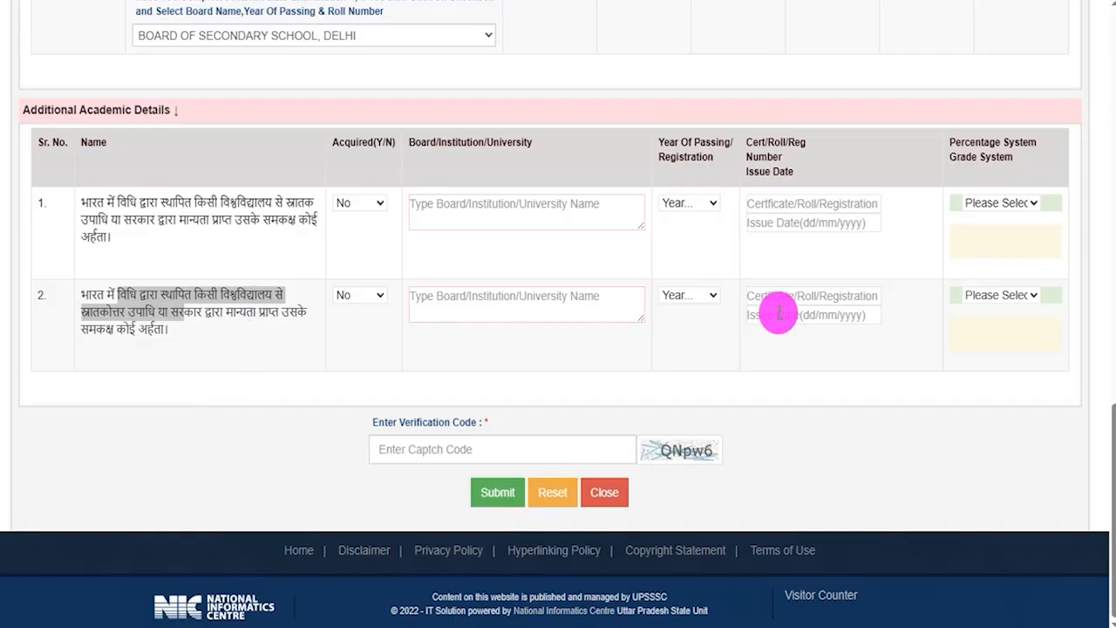
pyautogui.click(374, 216)
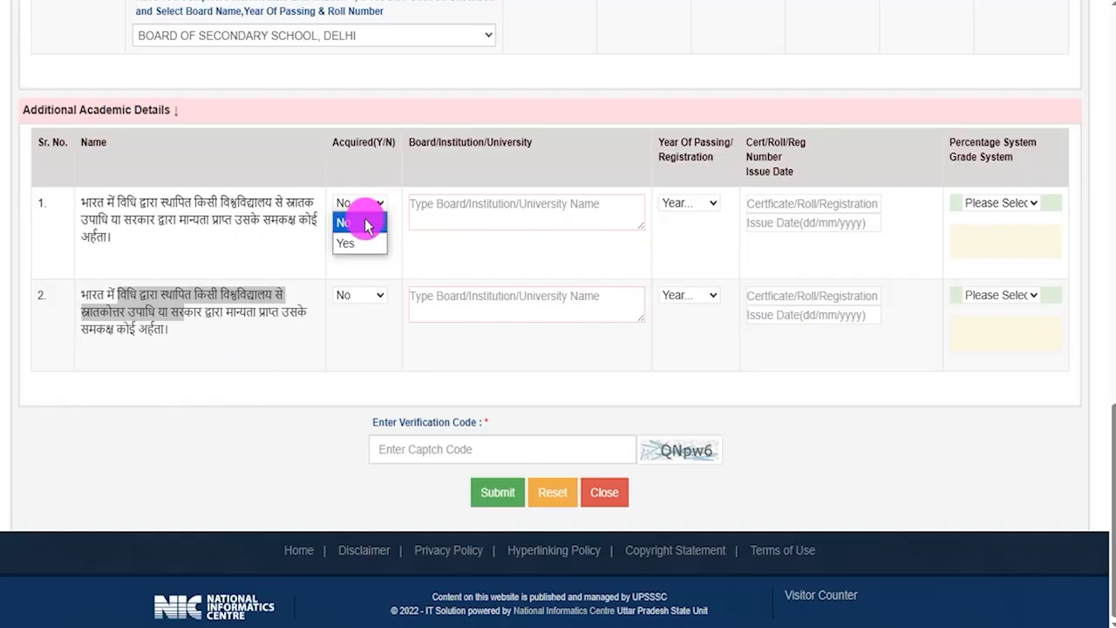
pyautogui.click(350, 242)
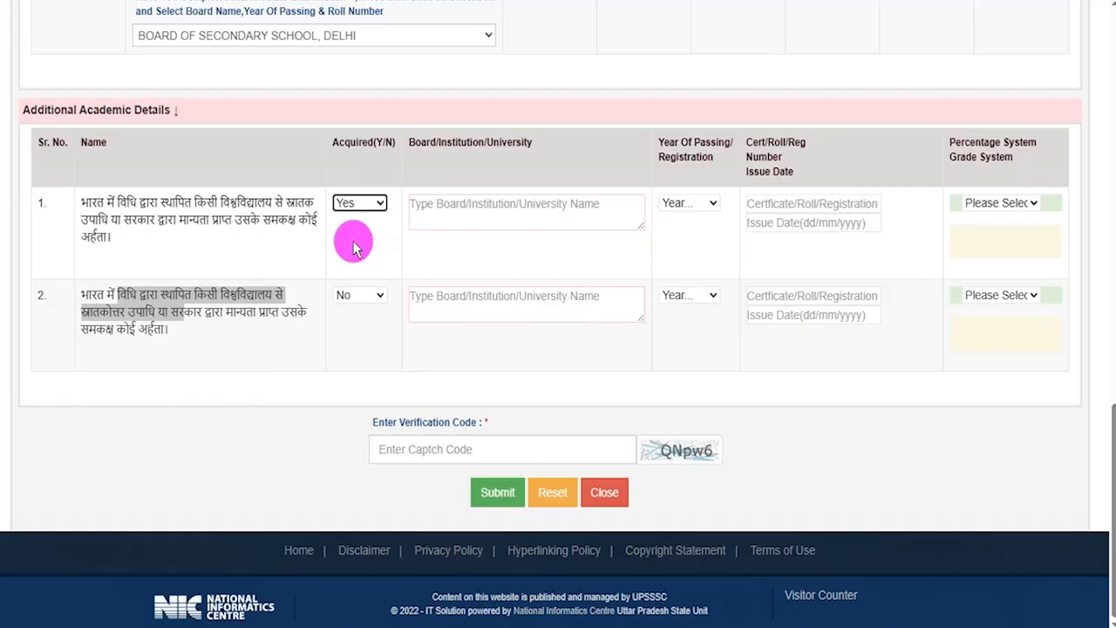
# Step: Examine the graduate degree's university, passing year, certificate number and issue date fields, leaving them all empty
pyautogui.click(455, 217)
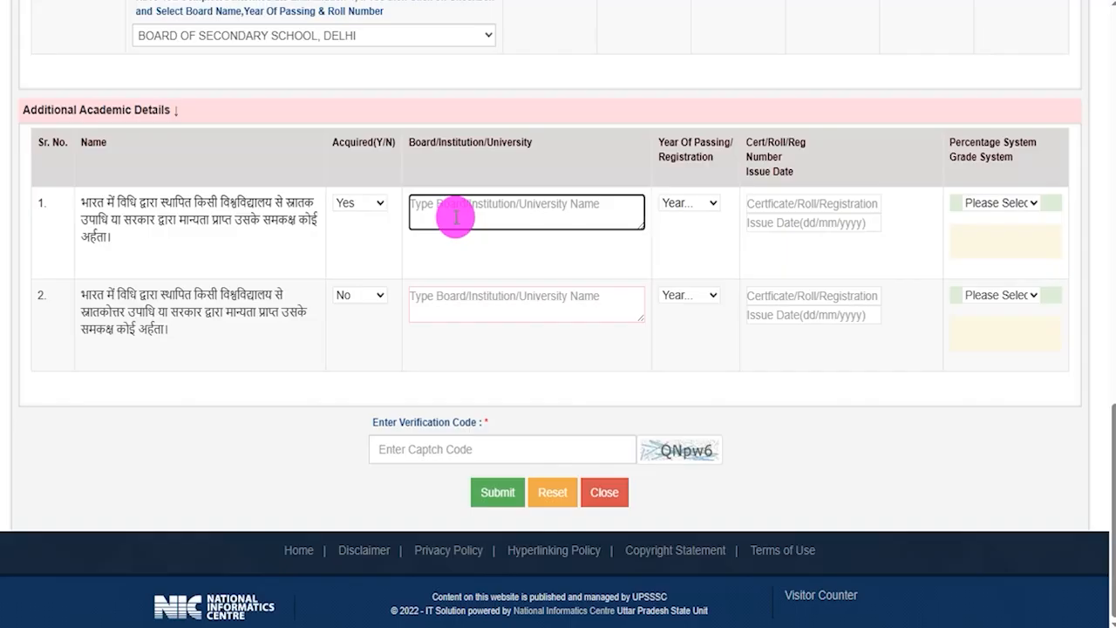
pyautogui.click(696, 206)
pyautogui.click(693, 217)
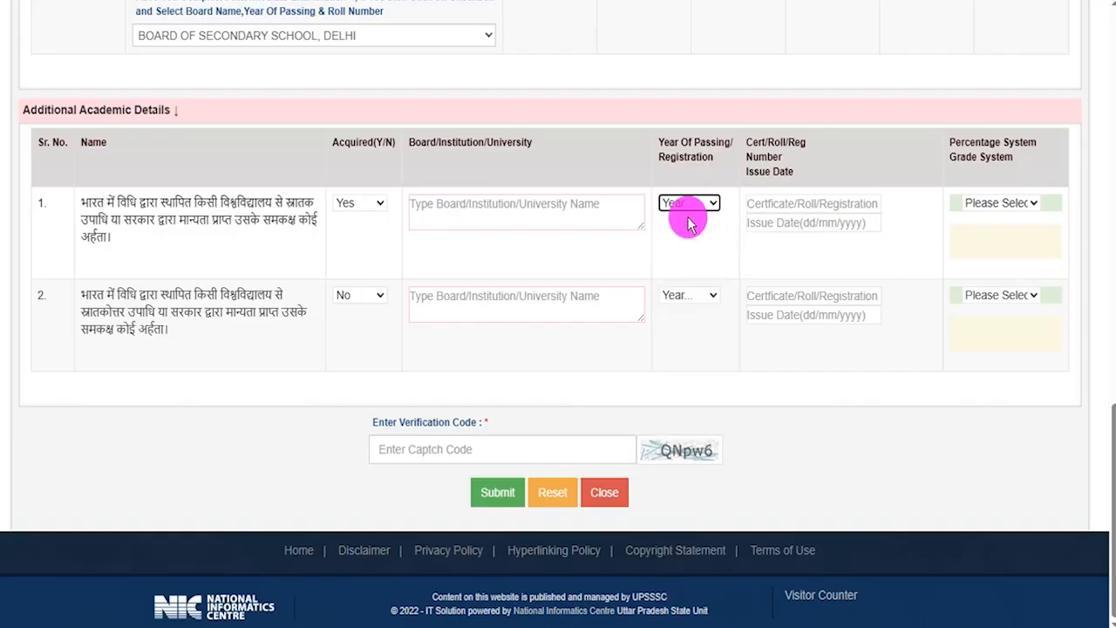
pyautogui.click(705, 296)
pyautogui.click(705, 295)
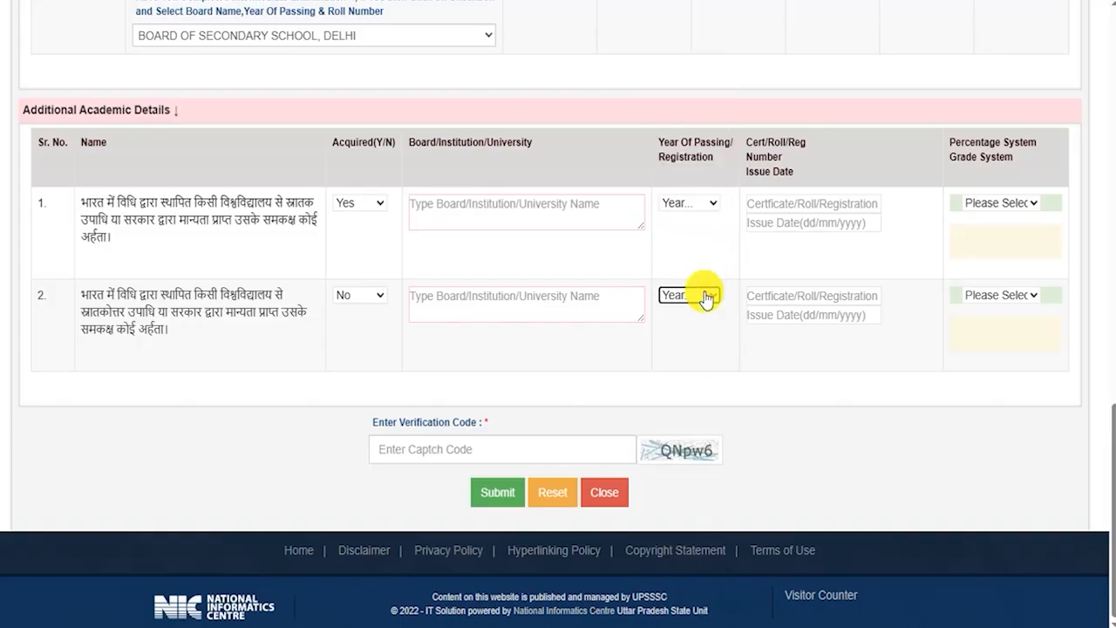
pyautogui.click(783, 205)
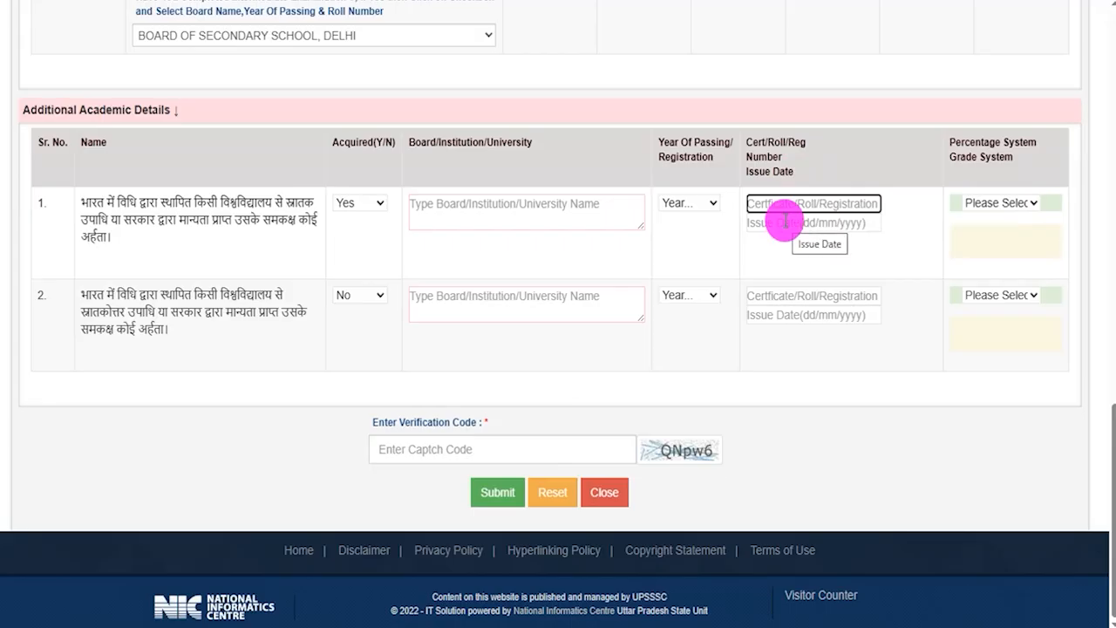
pyautogui.click(784, 223)
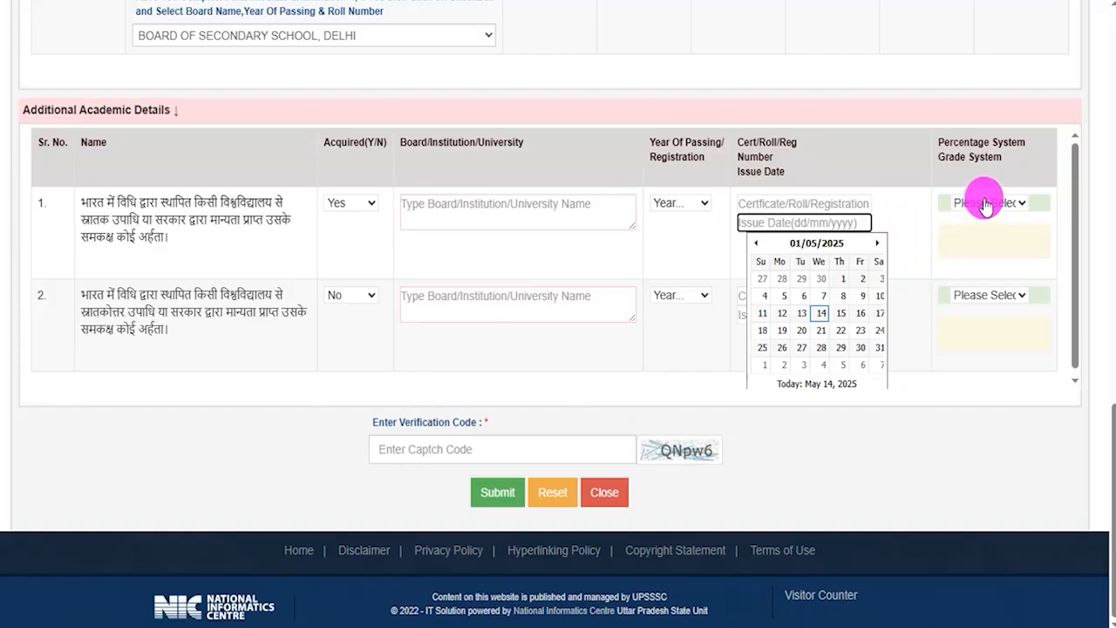
pyautogui.click(926, 253)
# Step: For the graduate degree in row 1, choose Percentage System without entering marks and change Acquired to No
pyautogui.click(993, 206)
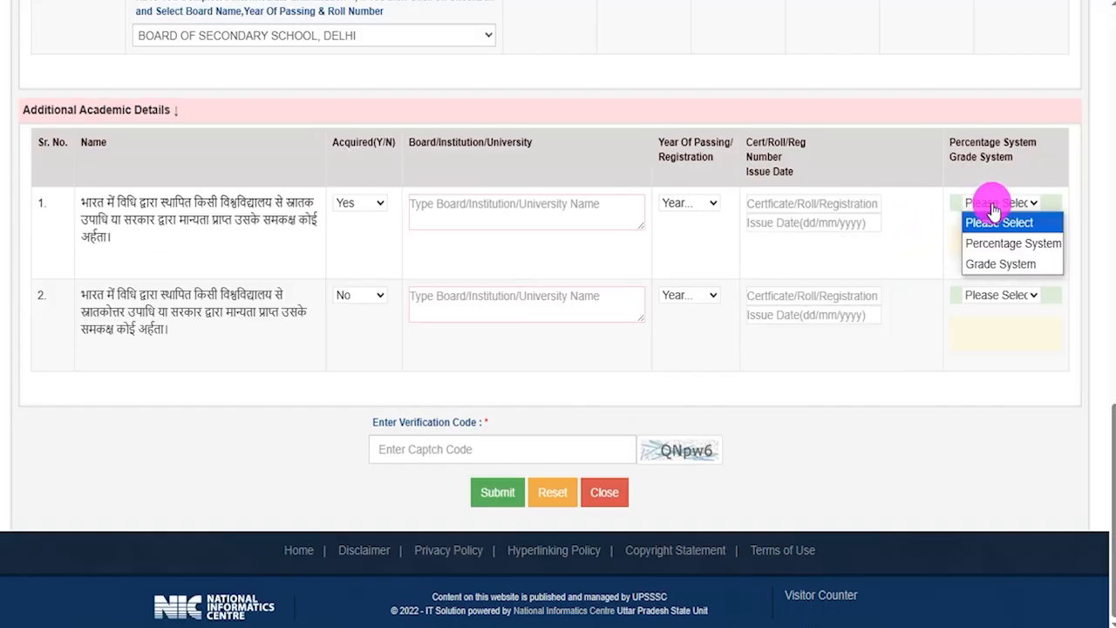
pyautogui.click(994, 243)
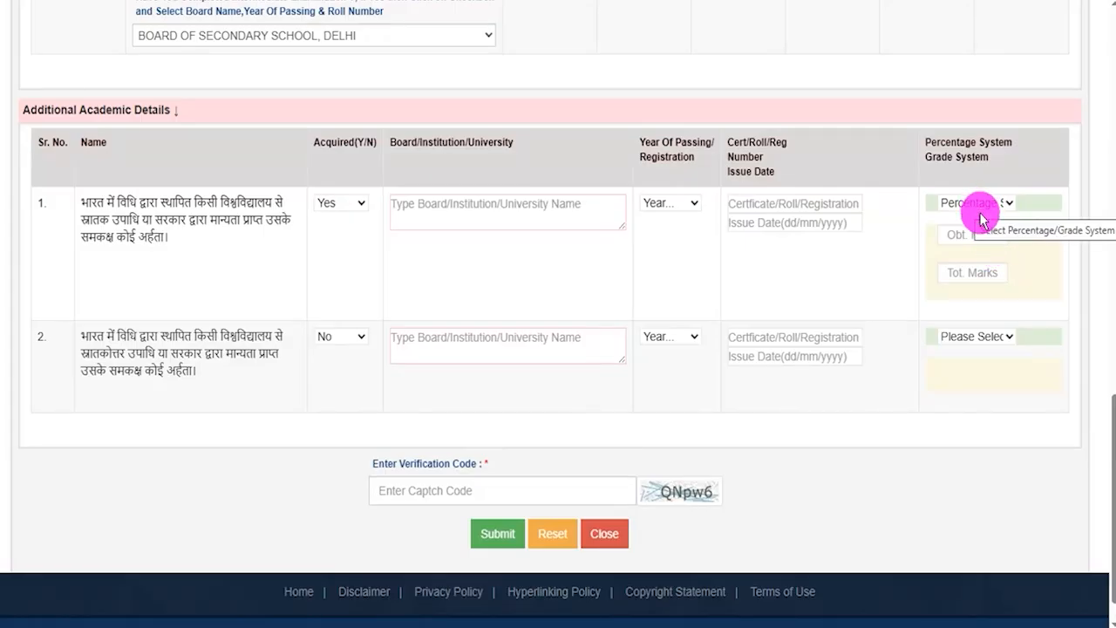
pyautogui.click(970, 234)
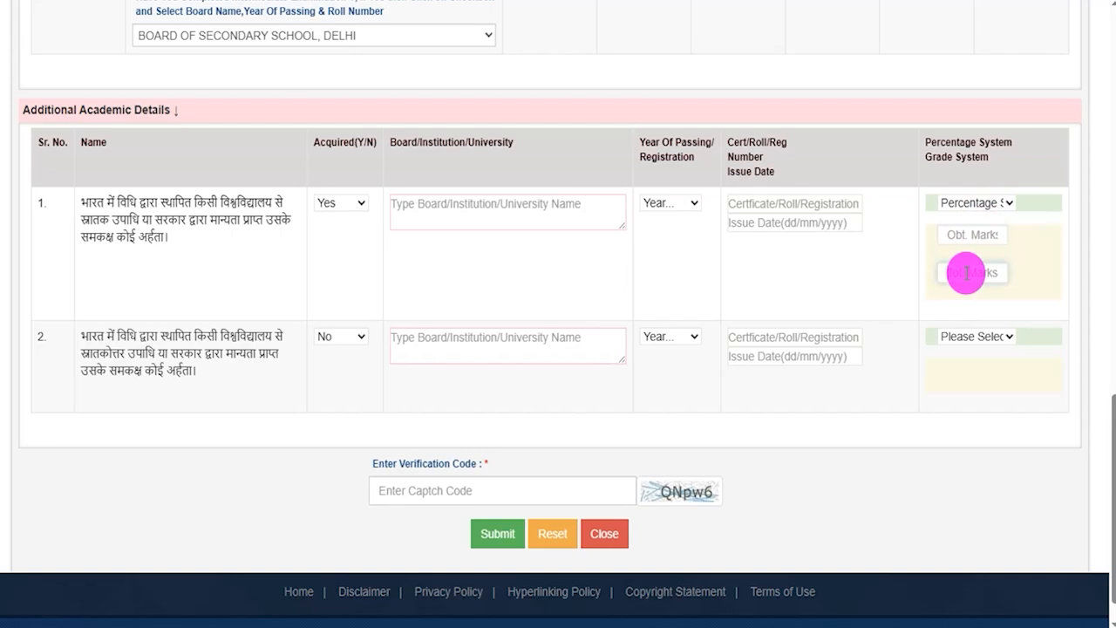
pyautogui.click(966, 273)
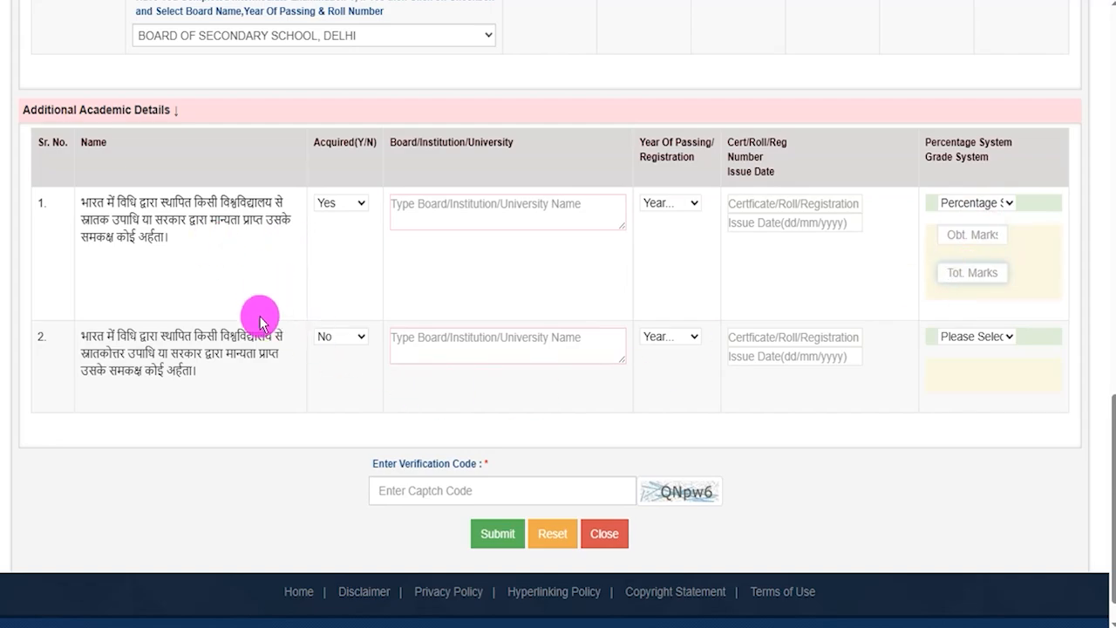
pyautogui.click(346, 209)
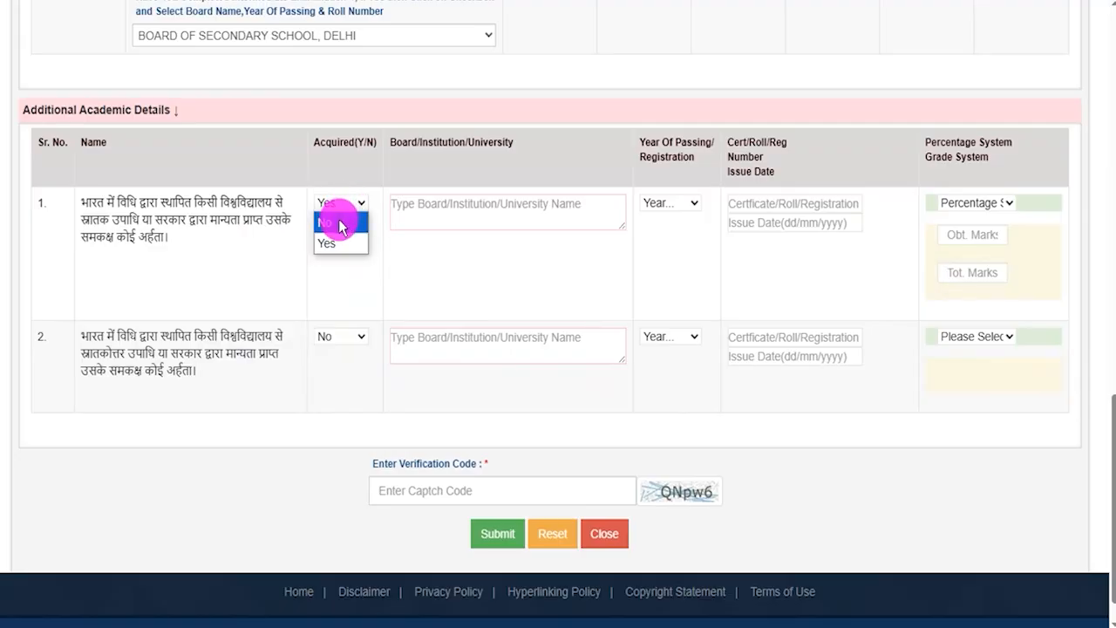
pyautogui.click(341, 224)
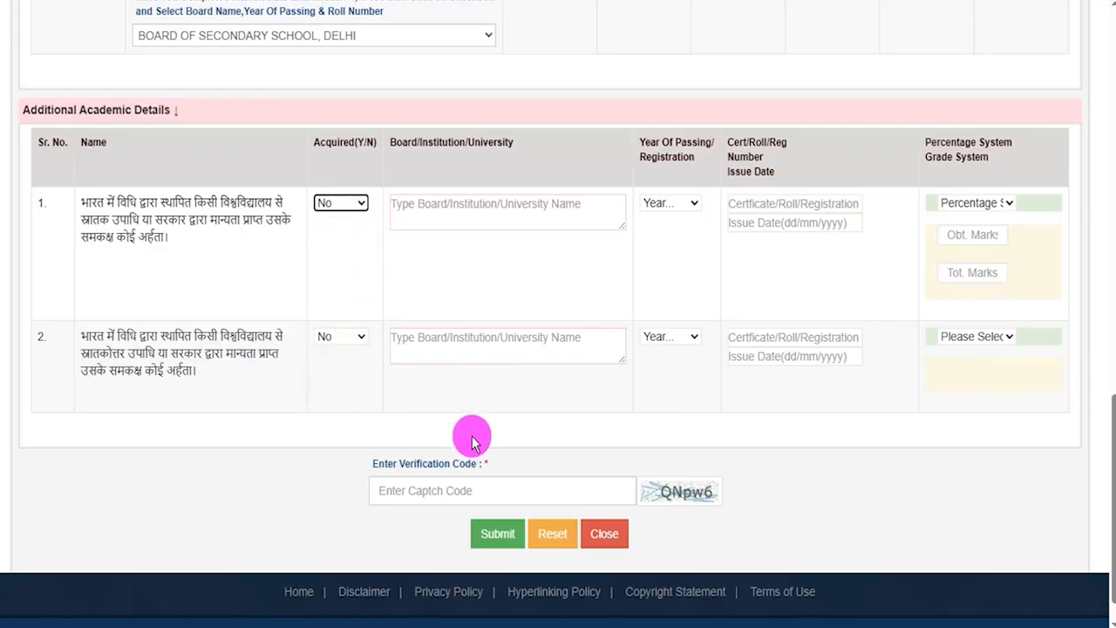
# Step: Examine the verification code image, its entry field and the form's submission option below the academic details
pyautogui.scroll(-1, 471, 436)
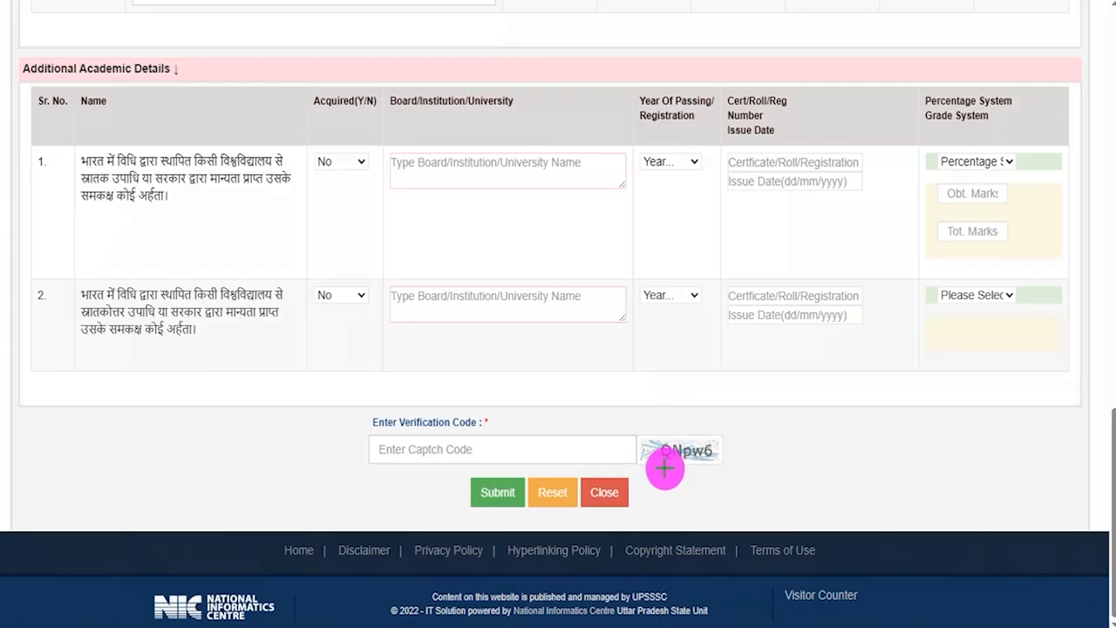
pyautogui.moveTo(663, 468); pyautogui.dragTo(764, 467)
pyautogui.moveTo(561, 453); pyautogui.dragTo(613, 417)
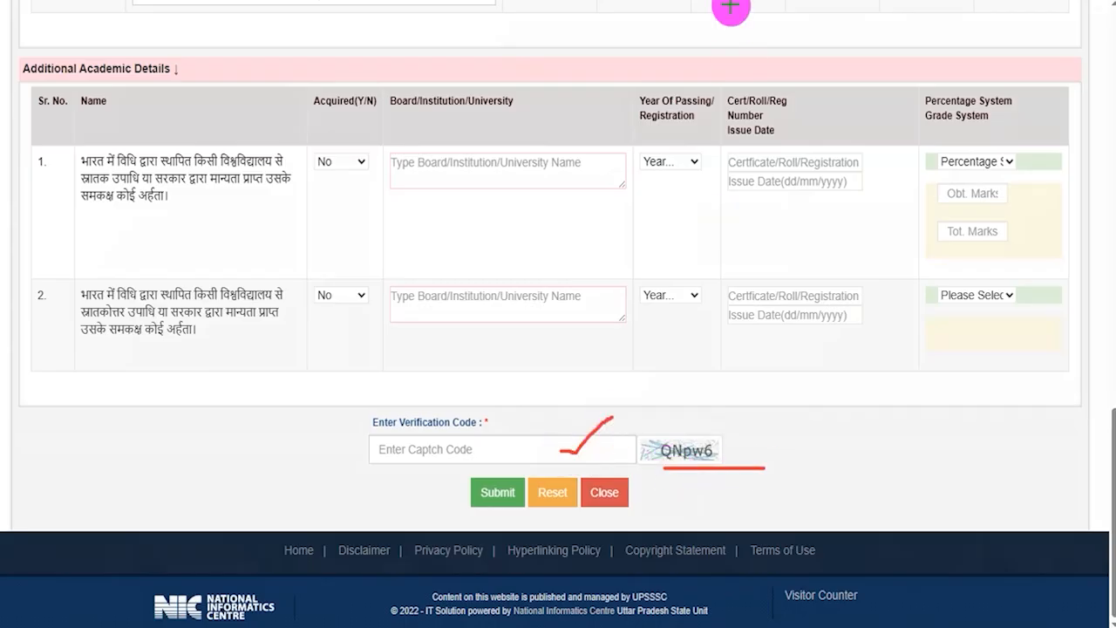
pyautogui.moveTo(185, 469)
pyautogui.mouseDown()
pyautogui.moveTo(317, 493)
pyautogui.moveTo(466, 489)
pyautogui.mouseUp()
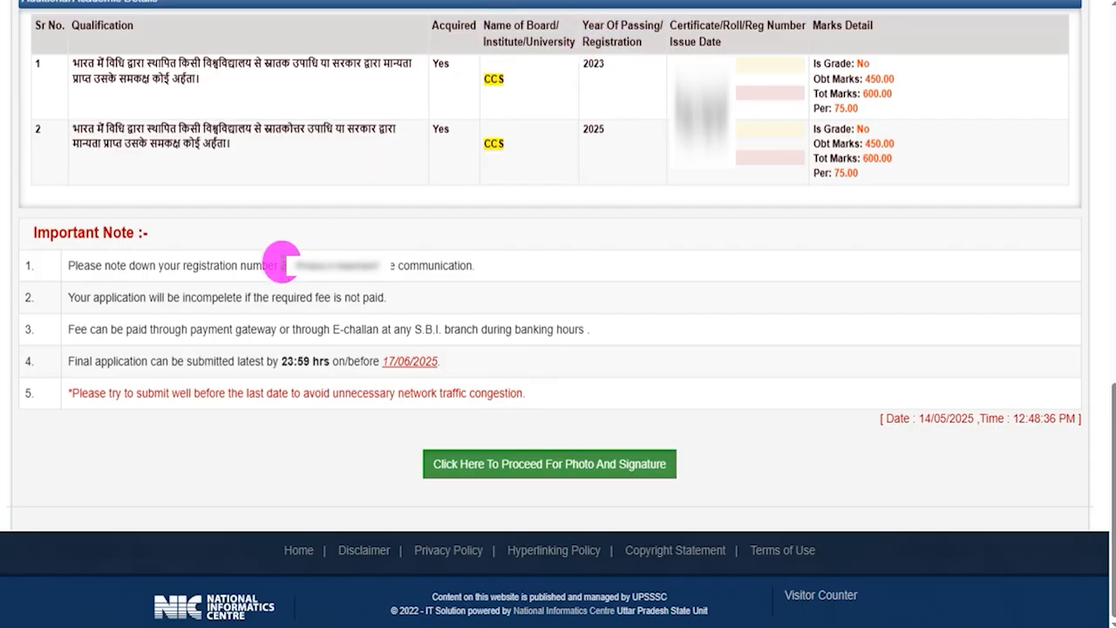
# Step: Review the registration number in the Important Note section and proceed to the photo and signature upload
pyautogui.moveTo(283, 266); pyautogui.dragTo(340, 264)
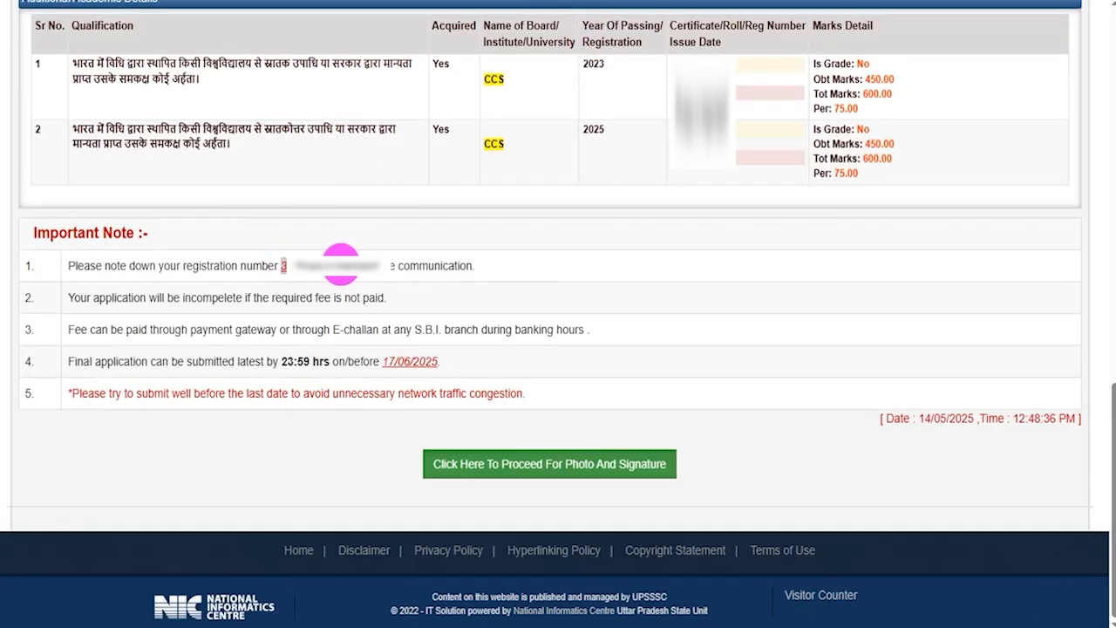
pyautogui.click(339, 461)
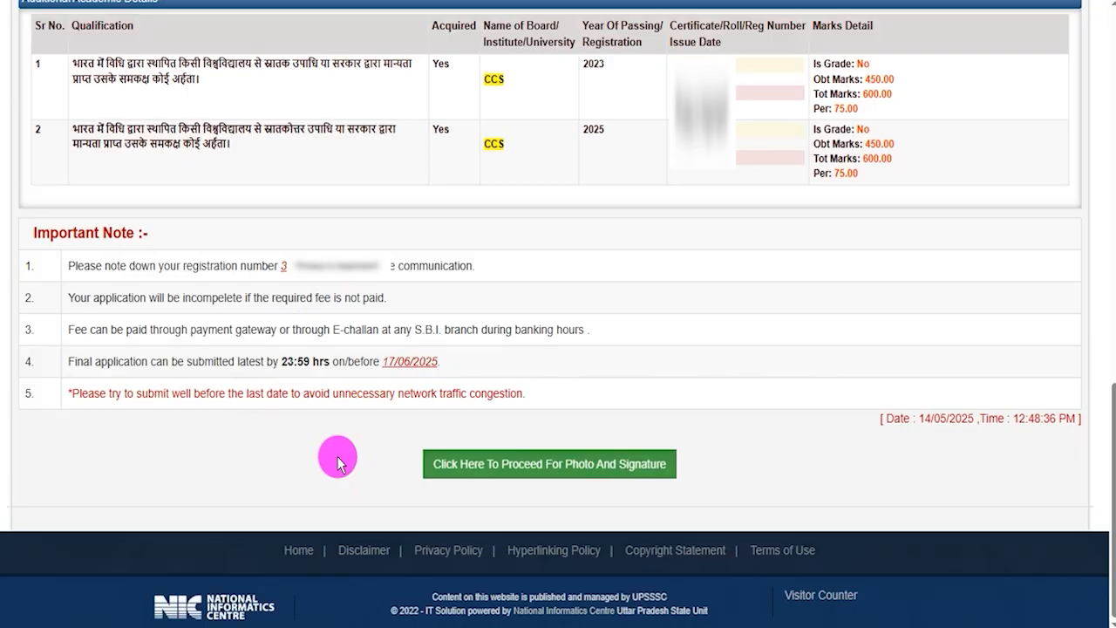
pyautogui.moveTo(369, 416)
pyautogui.mouseDown()
pyautogui.moveTo(705, 483)
pyautogui.moveTo(718, 504)
pyautogui.mouseUp()
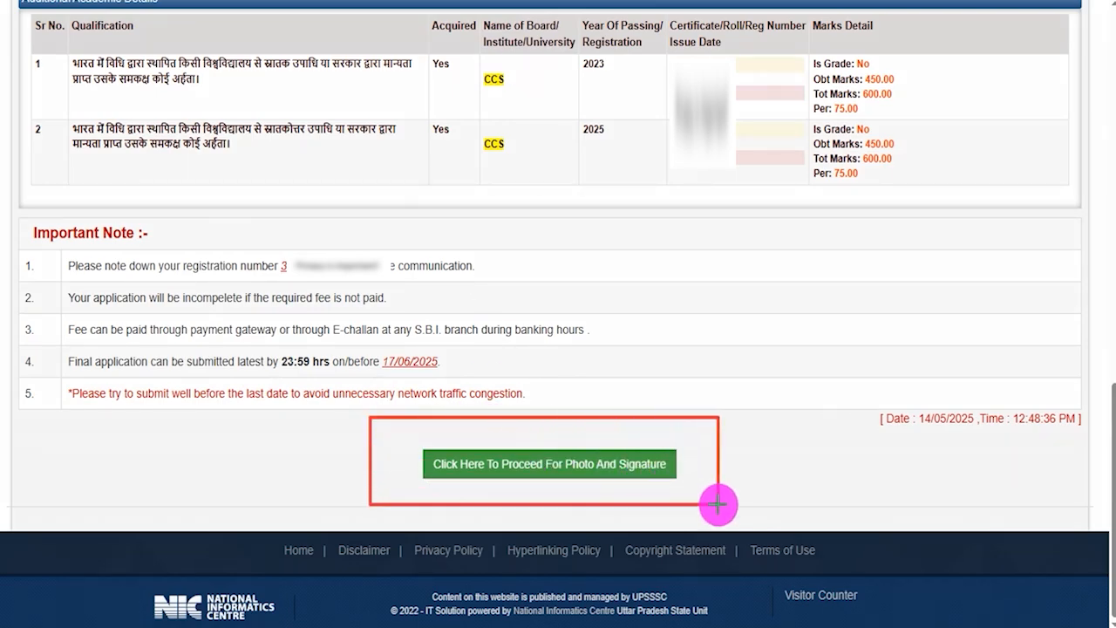
pyautogui.click(671, 467)
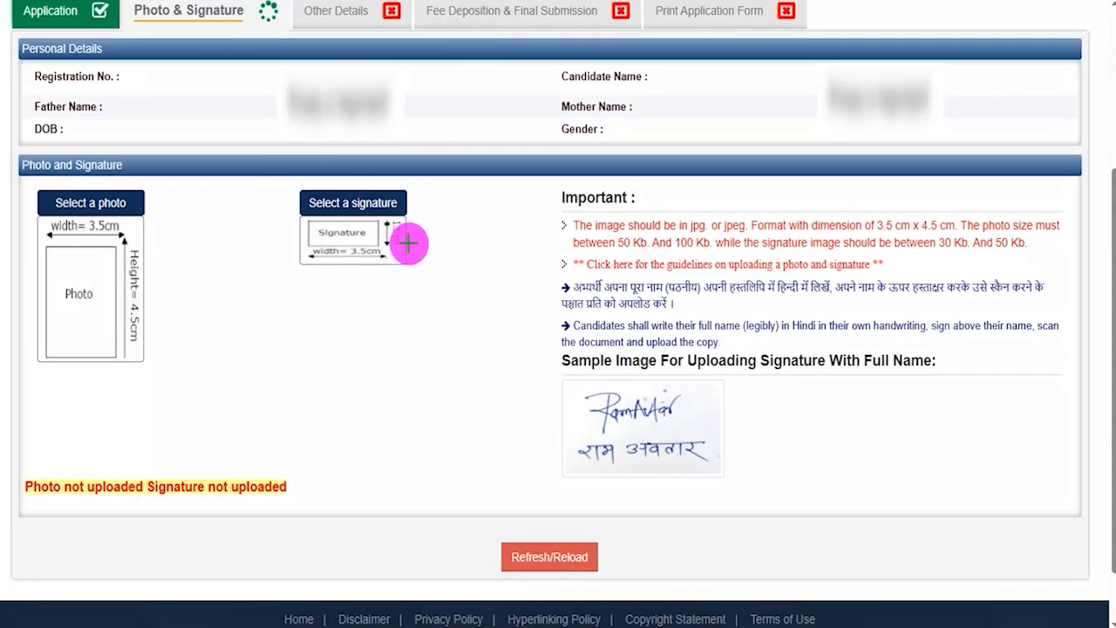
# Step: Examine the photo and signature upload requirements: dimensions, file size ranges, jpg or jpeg format and the sample signature with full name
pyautogui.moveTo(356, 259); pyautogui.dragTo(372, 256)
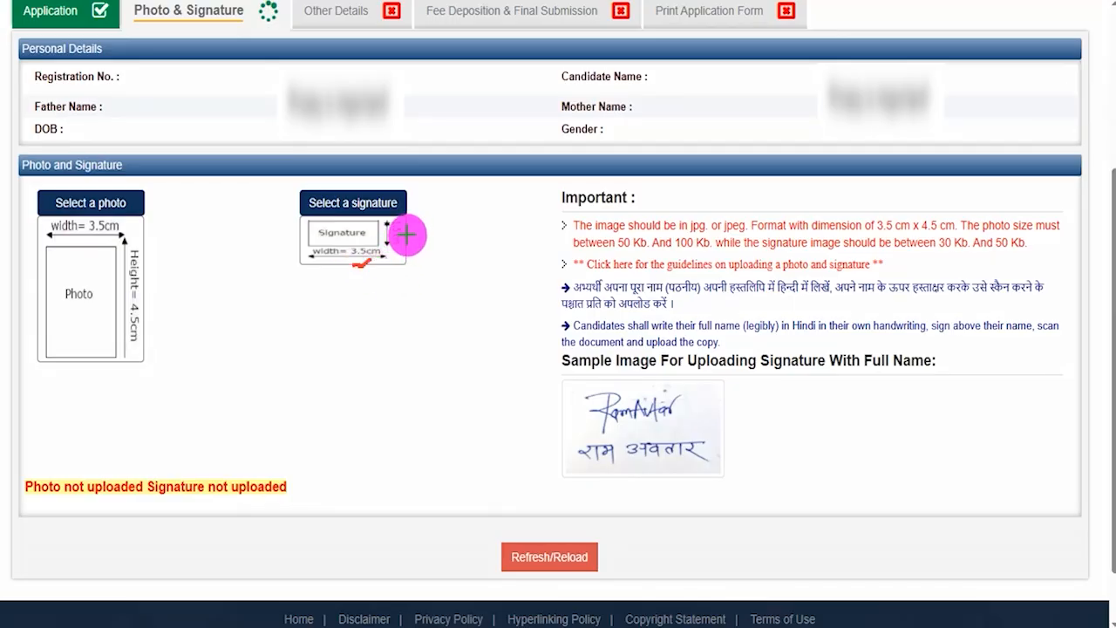
pyautogui.moveTo(405, 234); pyautogui.dragTo(432, 220)
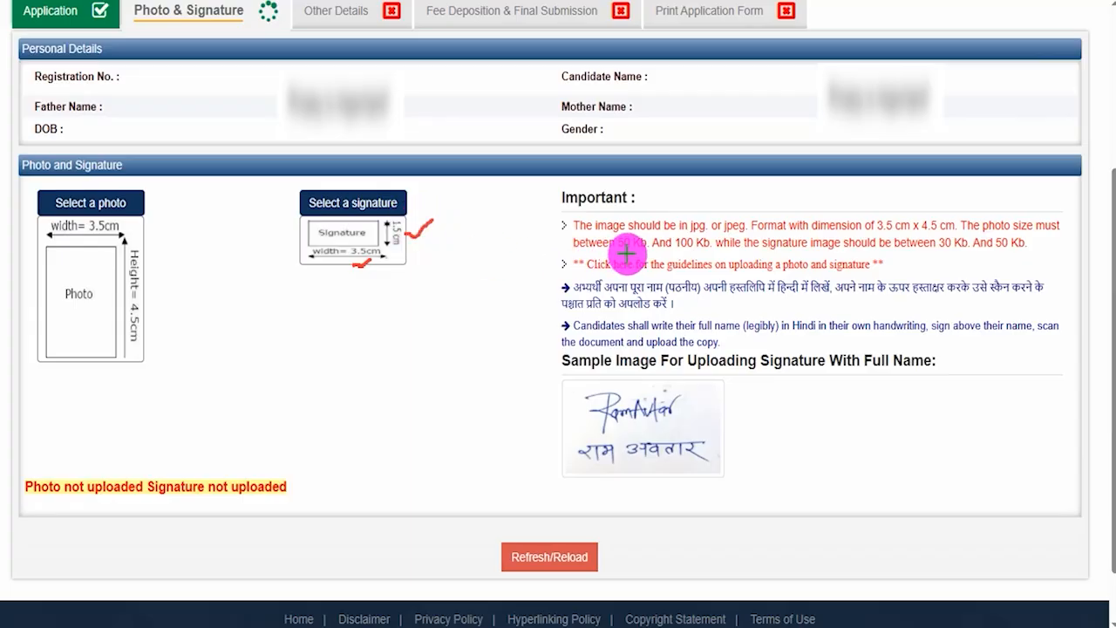
pyautogui.moveTo(619, 249); pyautogui.dragTo(693, 248)
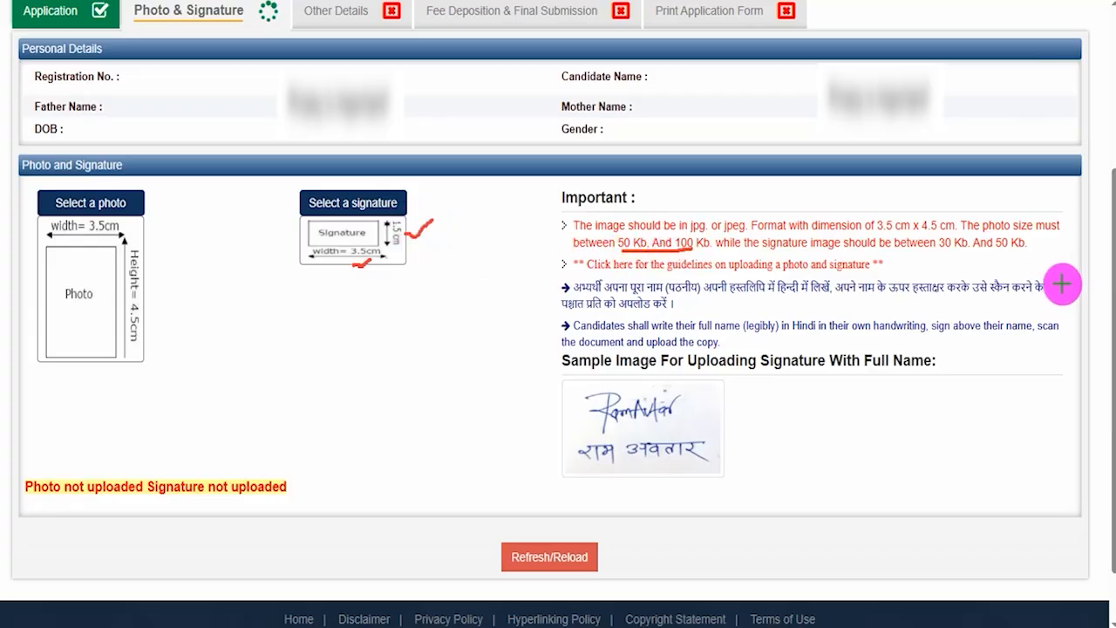
pyautogui.moveTo(947, 252); pyautogui.dragTo(1014, 250)
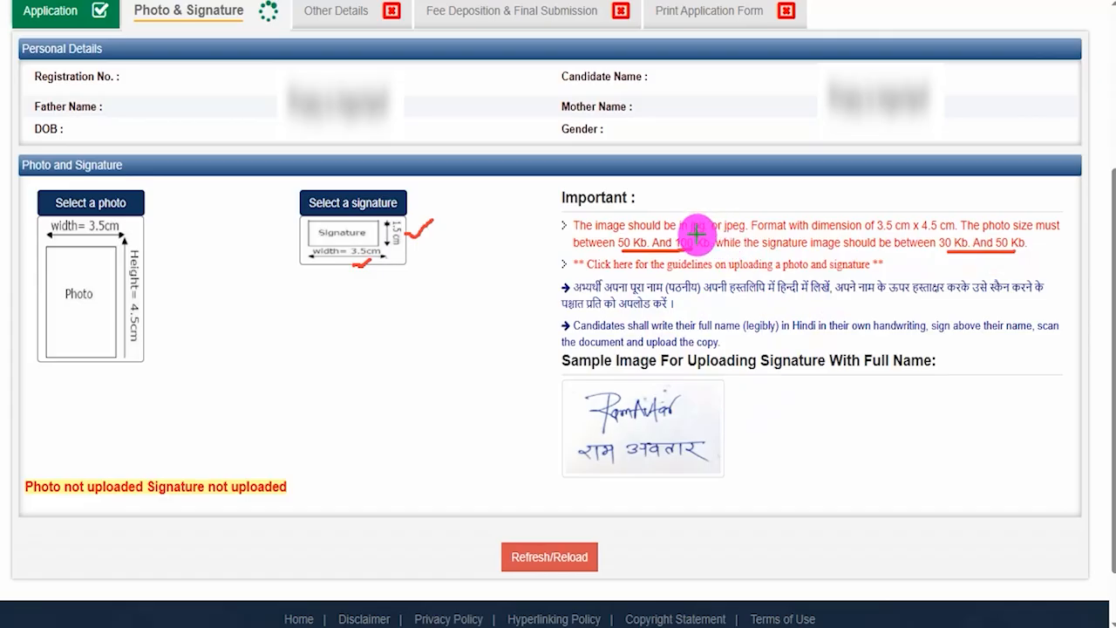
pyautogui.moveTo(696, 235); pyautogui.dragTo(740, 232)
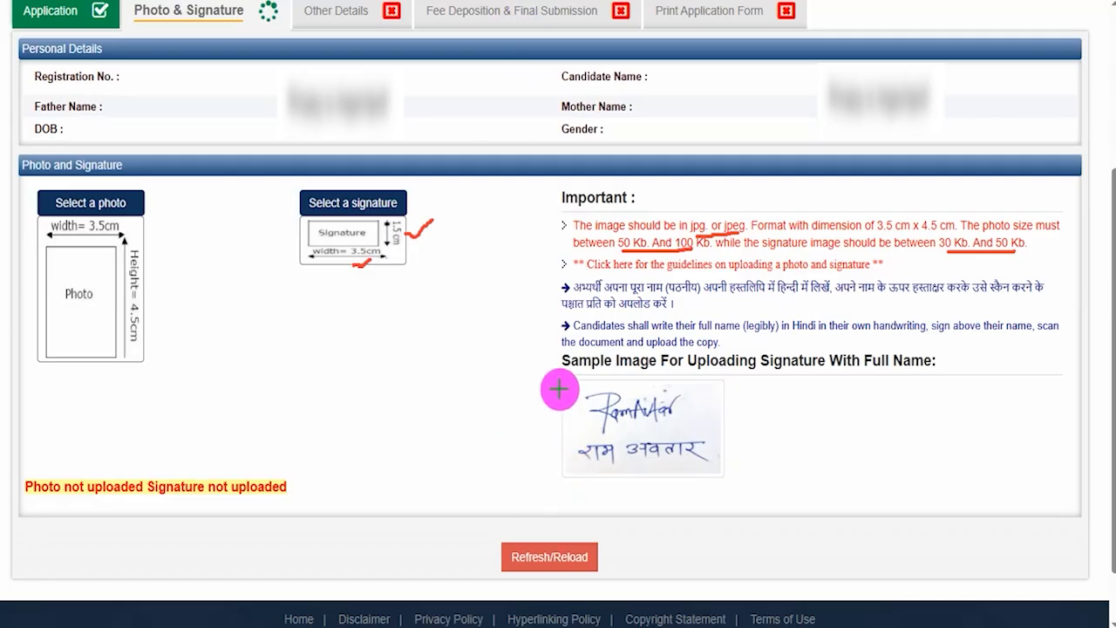
pyautogui.moveTo(555, 378)
pyautogui.mouseDown()
pyautogui.moveTo(732, 418)
pyautogui.moveTo(728, 480)
pyautogui.mouseUp()
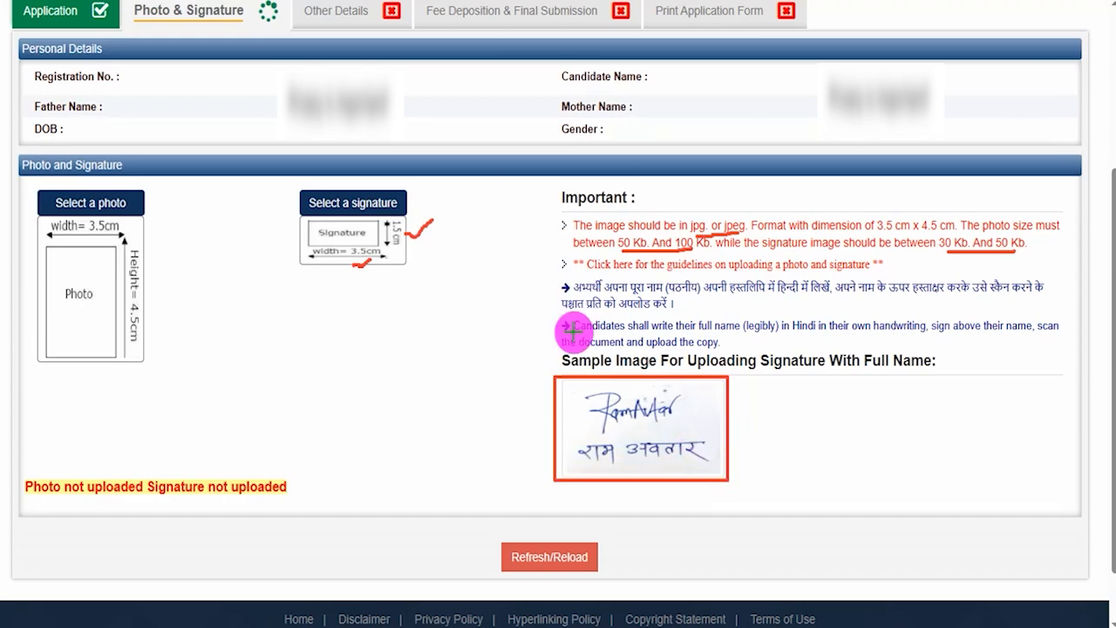
pyautogui.moveTo(692, 420); pyautogui.dragTo(725, 399)
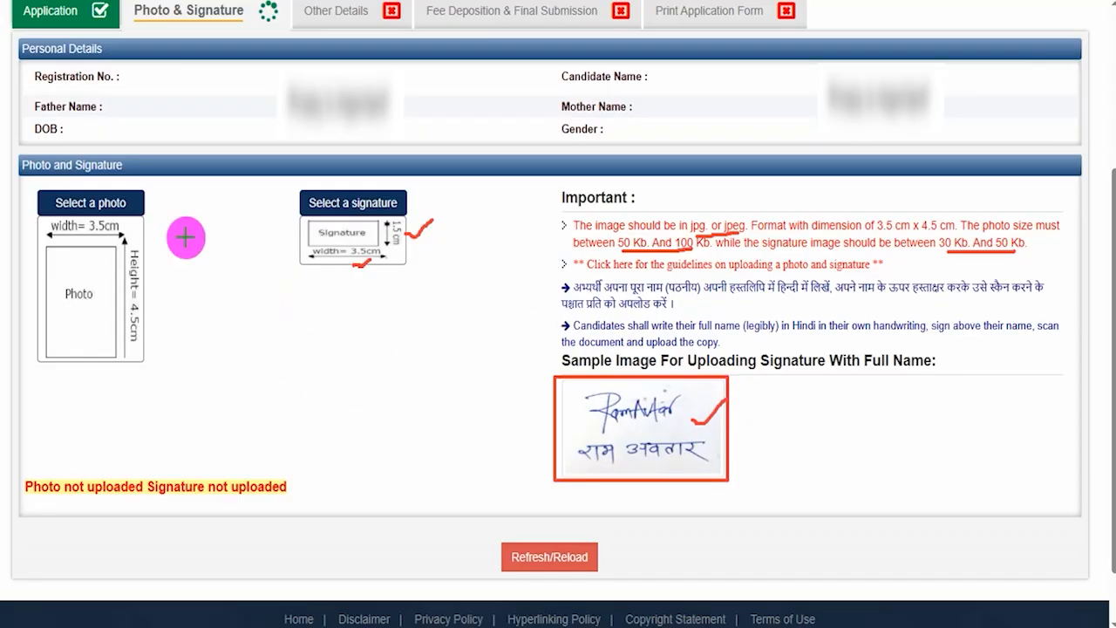
pyautogui.moveTo(153, 196); pyautogui.dragTo(158, 189)
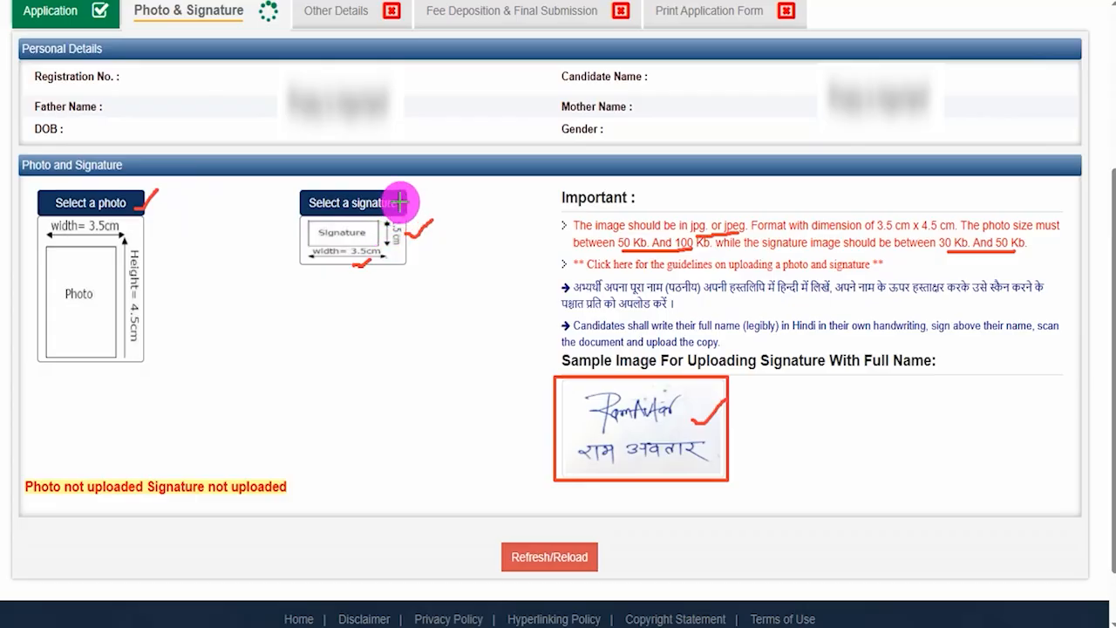
pyautogui.moveTo(418, 191); pyautogui.dragTo(420, 186)
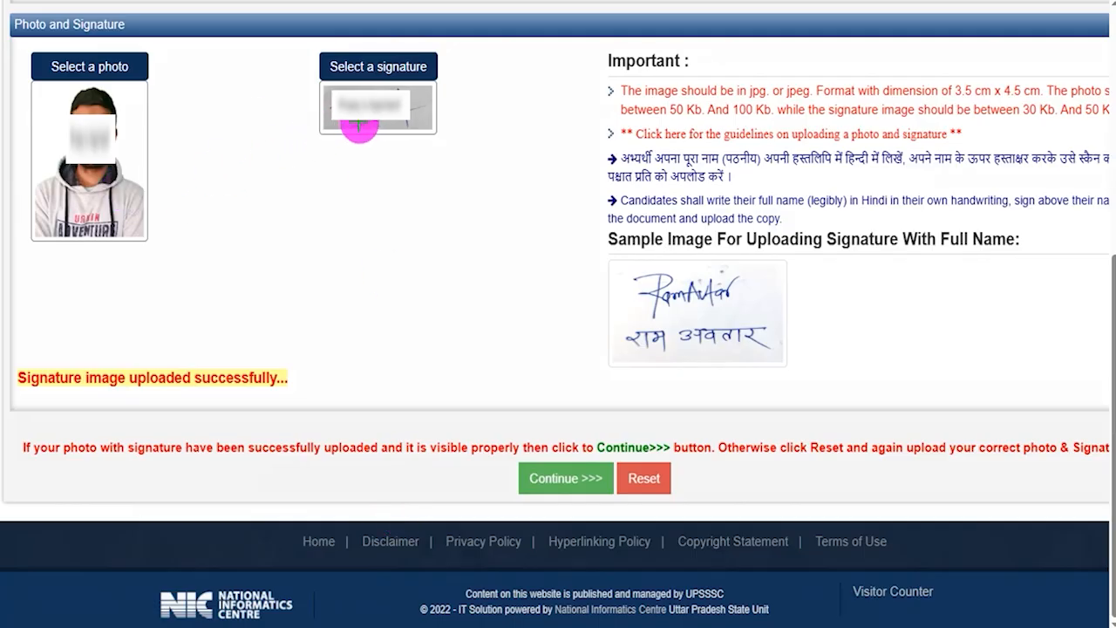
# Step: Continue with the uploaded photo and signature and accept the declaration of the advertisement's terms and conditions
pyautogui.moveTo(305, 471); pyautogui.dragTo(518, 479)
pyautogui.click(517, 479)
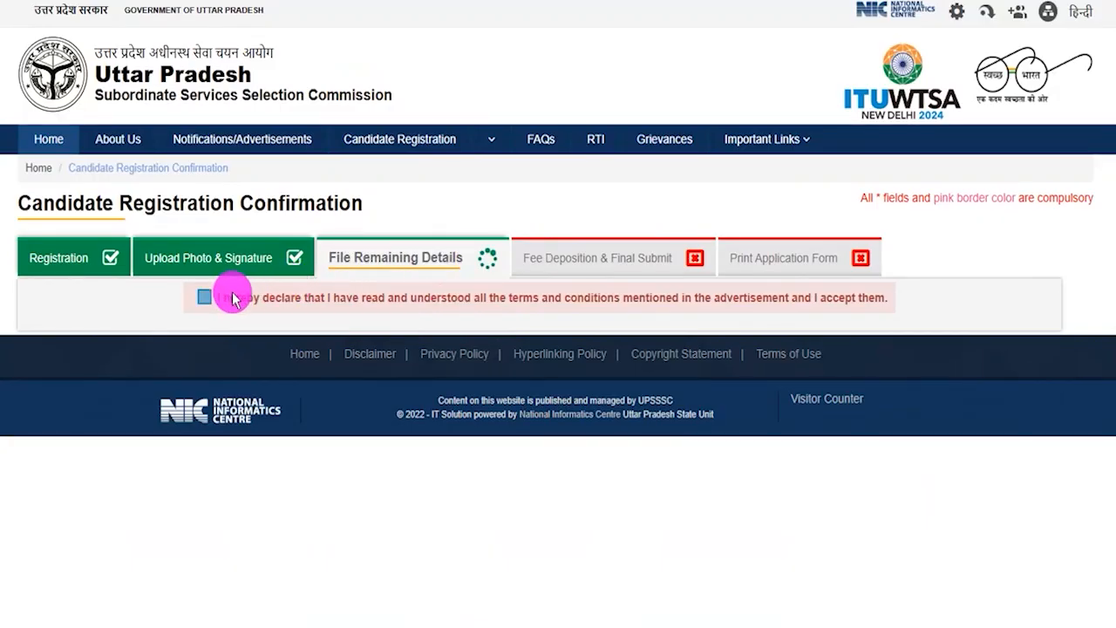
pyautogui.click(206, 299)
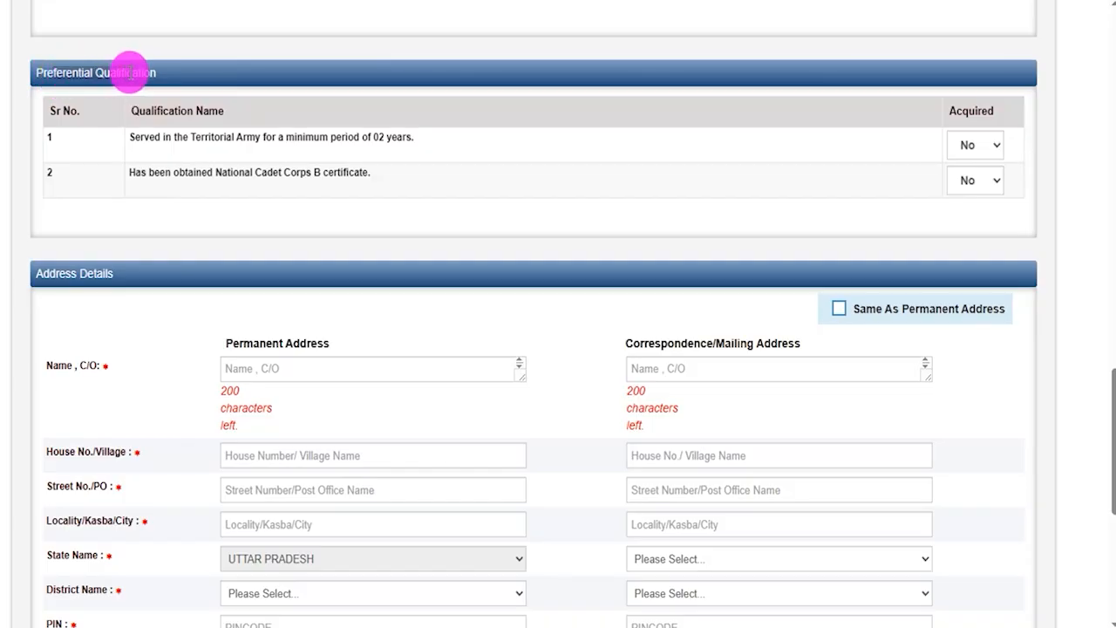
# Step: Try Yes for the Territorial Army preferential qualification and return its Acquired value to No
pyautogui.moveTo(146, 137); pyautogui.dragTo(348, 133)
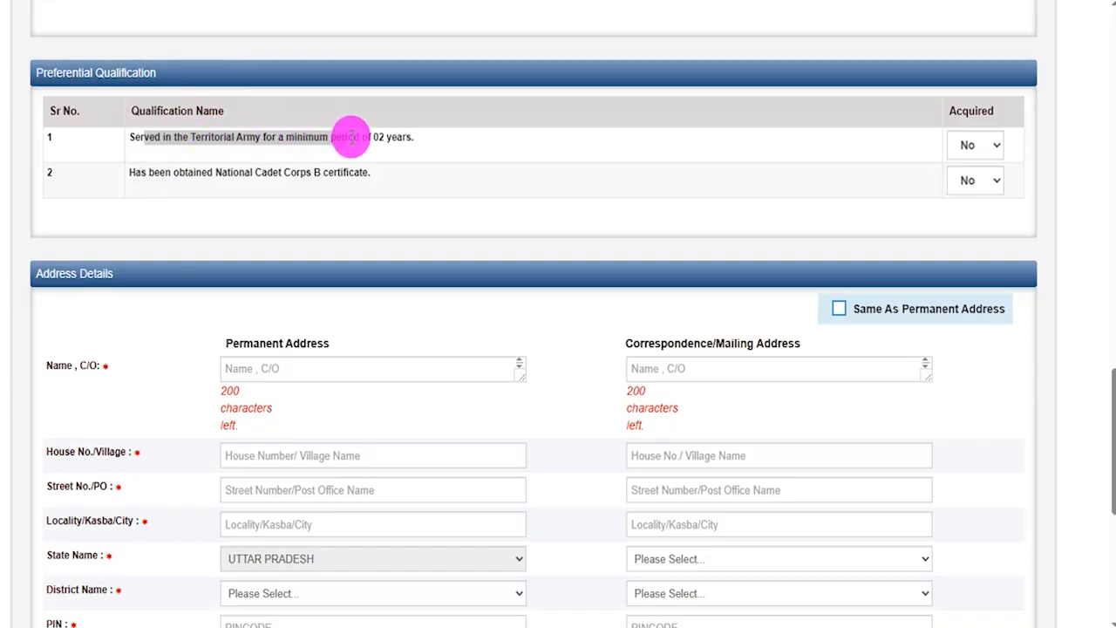
pyautogui.click(989, 144)
pyautogui.click(985, 194)
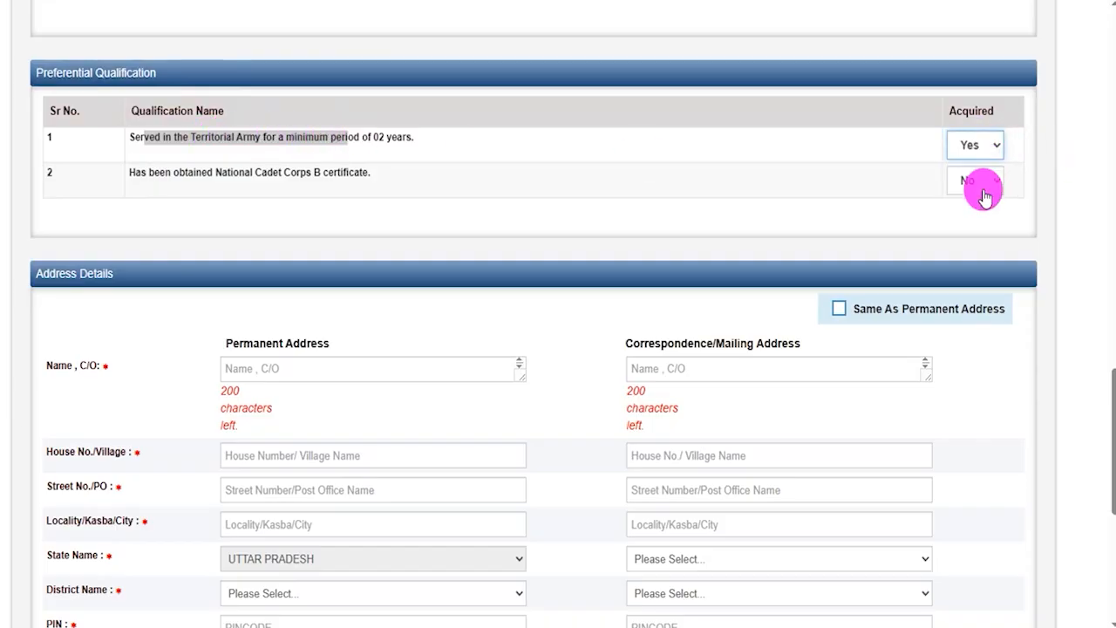
pyautogui.click(983, 150)
pyautogui.click(972, 165)
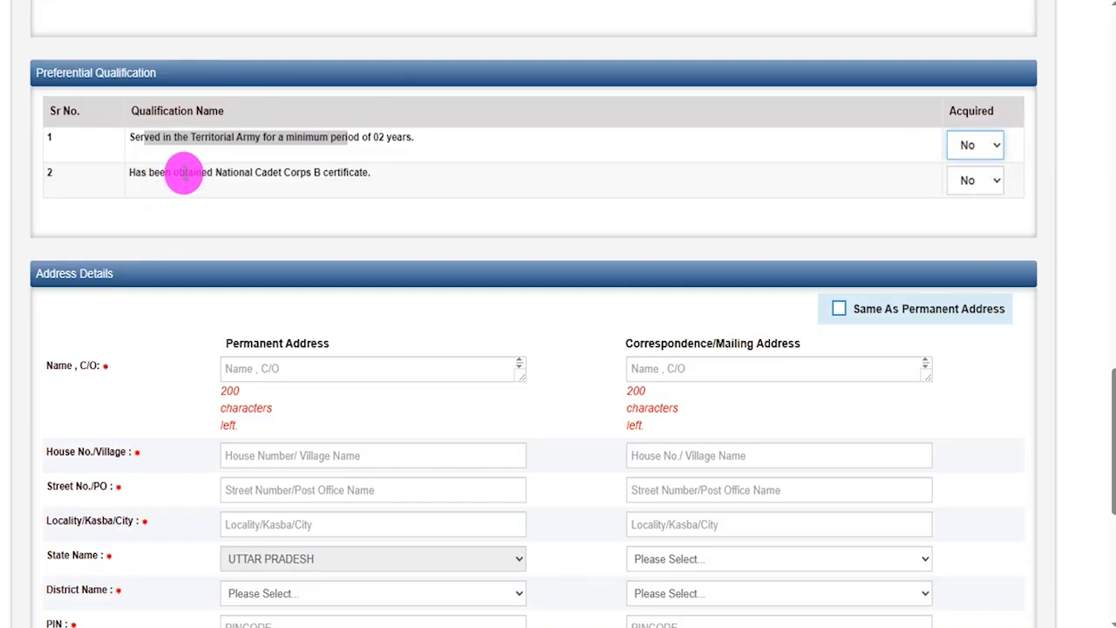
# Step: Try Yes for the National Cadet Corps B certificate qualification and return its Acquired value to No
pyautogui.moveTo(184, 172); pyautogui.dragTo(311, 174)
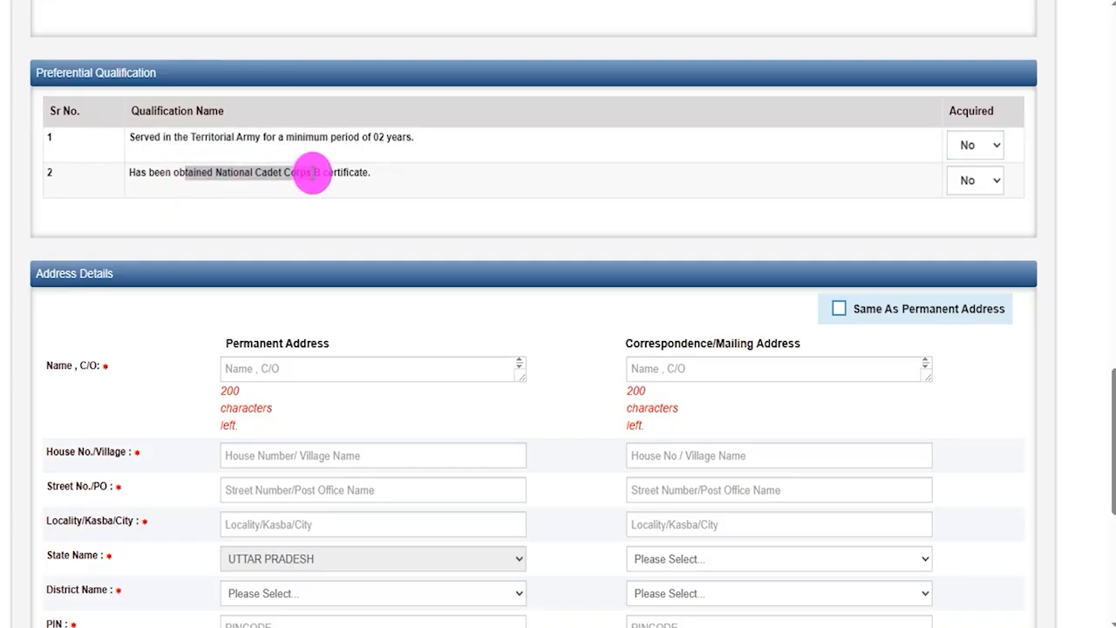
pyautogui.click(983, 183)
pyautogui.click(968, 226)
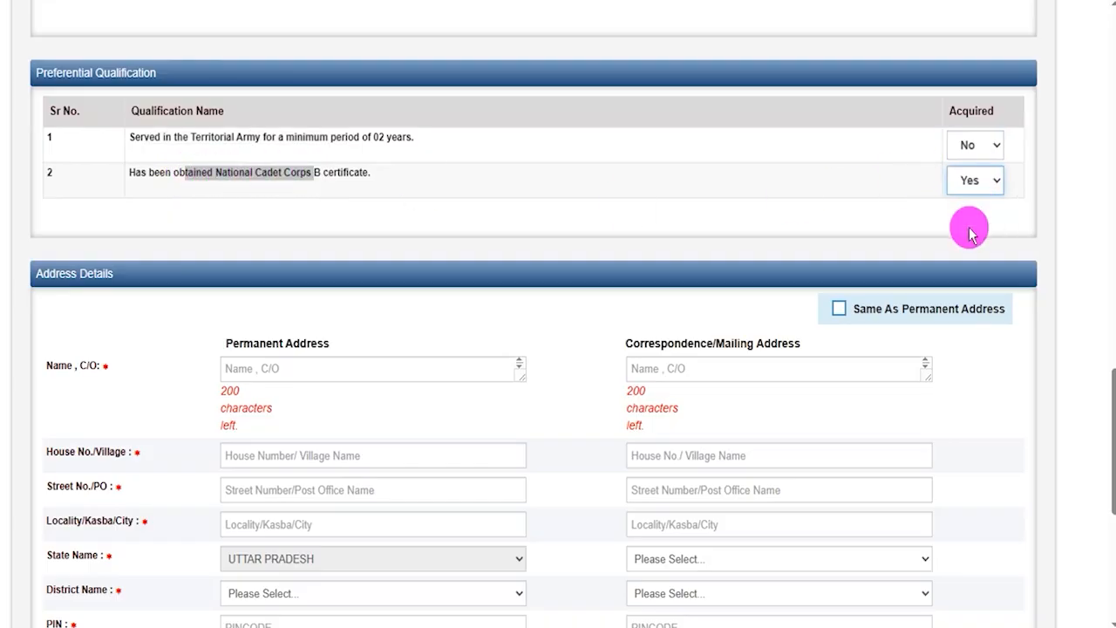
pyautogui.click(973, 187)
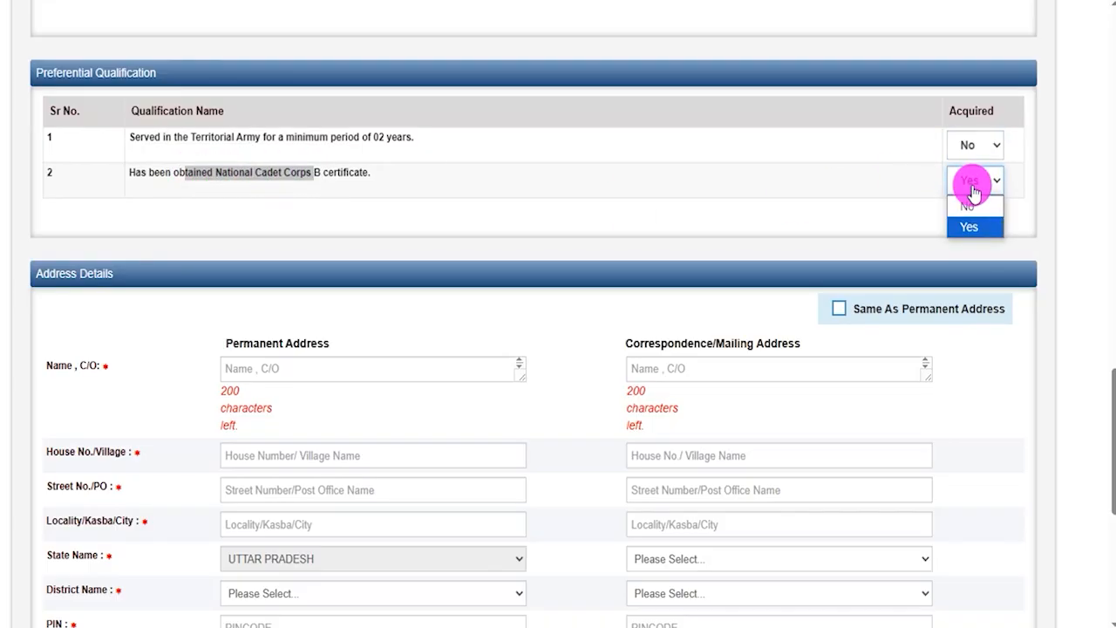
pyautogui.click(969, 205)
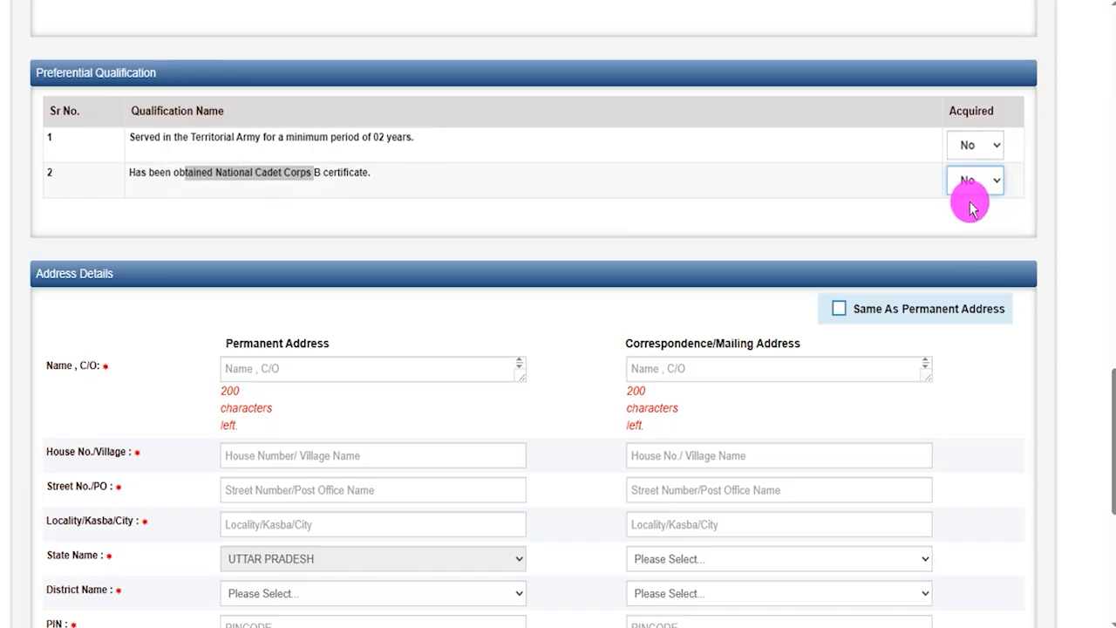
# Step: Review the Permanent Address fields from name and C/O through house, street, locality, state, district and PIN
pyautogui.click(39, 272)
pyautogui.scroll(-3, 367, 317)
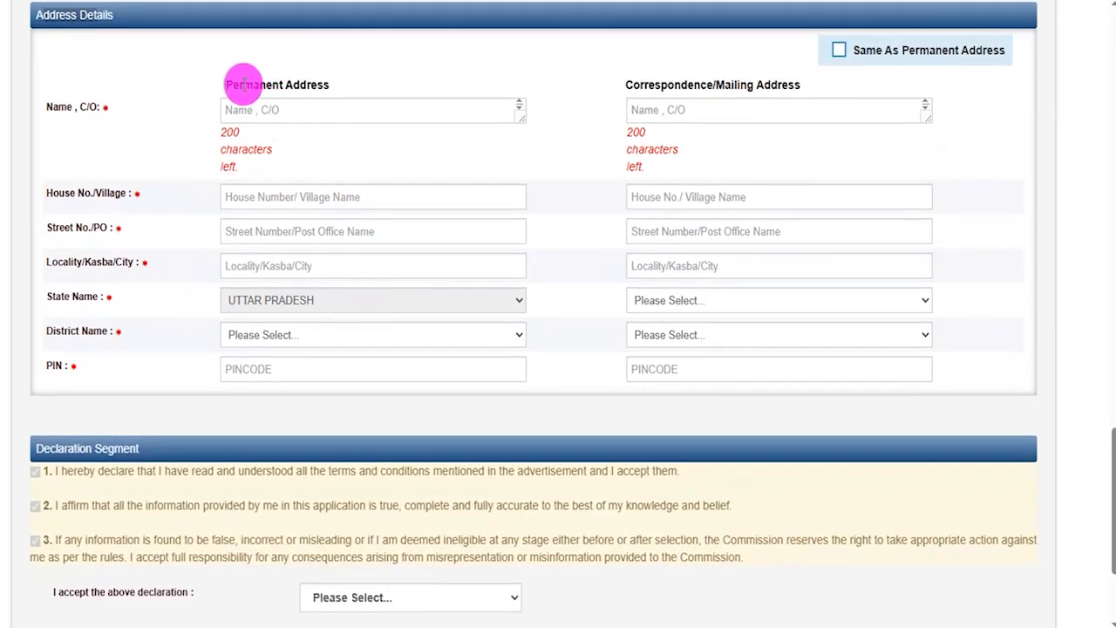
pyautogui.moveTo(241, 88); pyautogui.dragTo(273, 107)
pyautogui.click(277, 109)
pyautogui.click(240, 200)
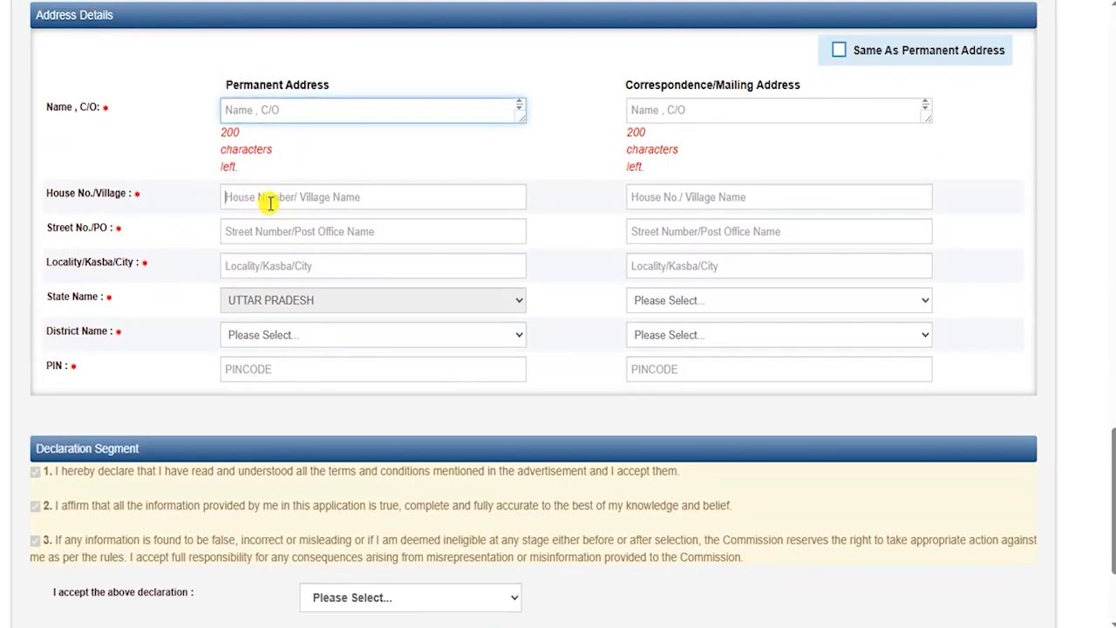
pyautogui.click(255, 232)
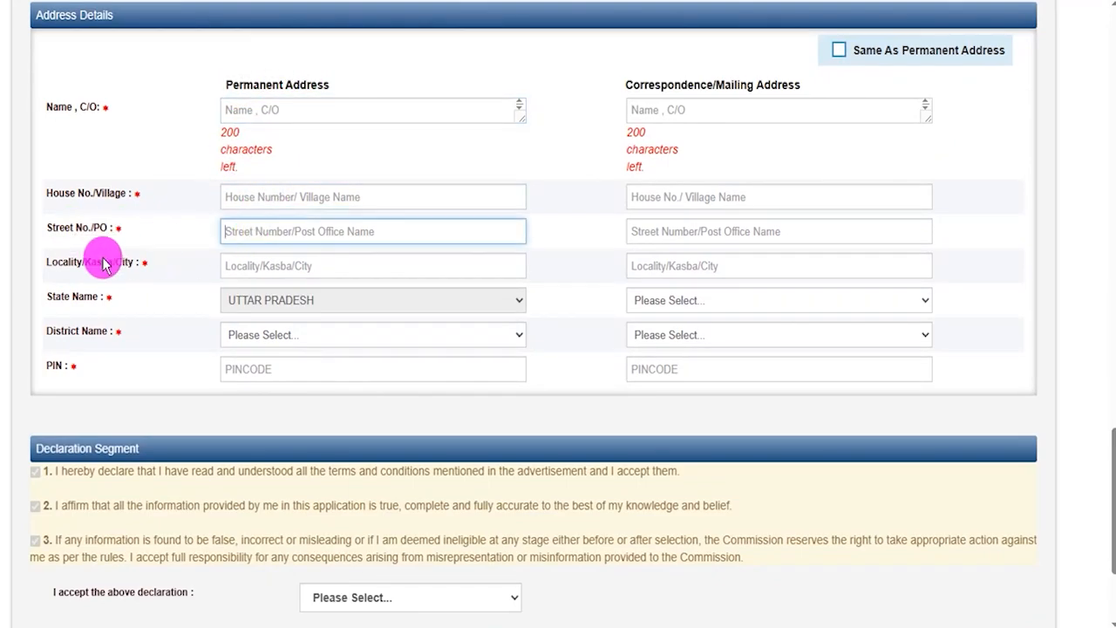
pyautogui.click(271, 264)
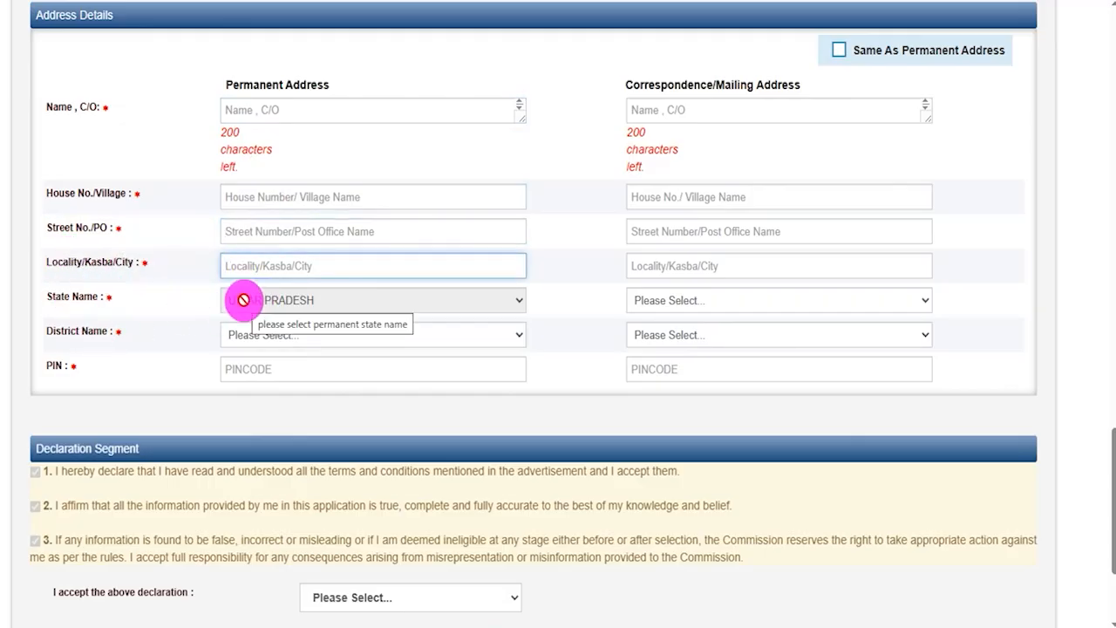
pyautogui.click(234, 334)
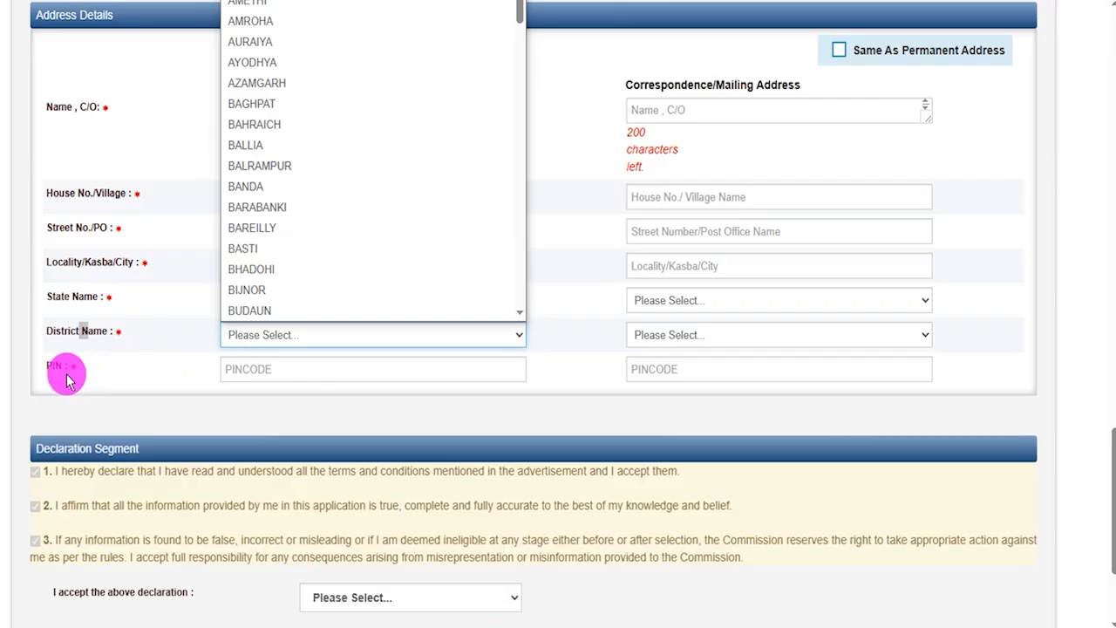
pyautogui.click(236, 370)
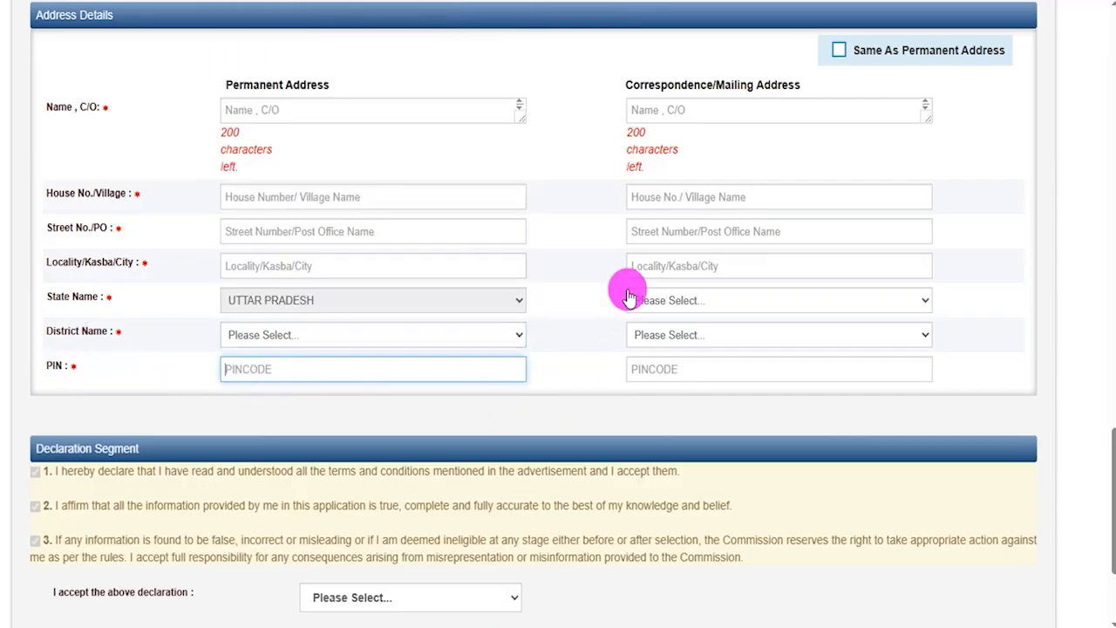
# Step: Compare the correspondence and permanent address headings and try to set the mailing address as Same As Permanent Address
pyautogui.moveTo(638, 82); pyautogui.dragTo(775, 85)
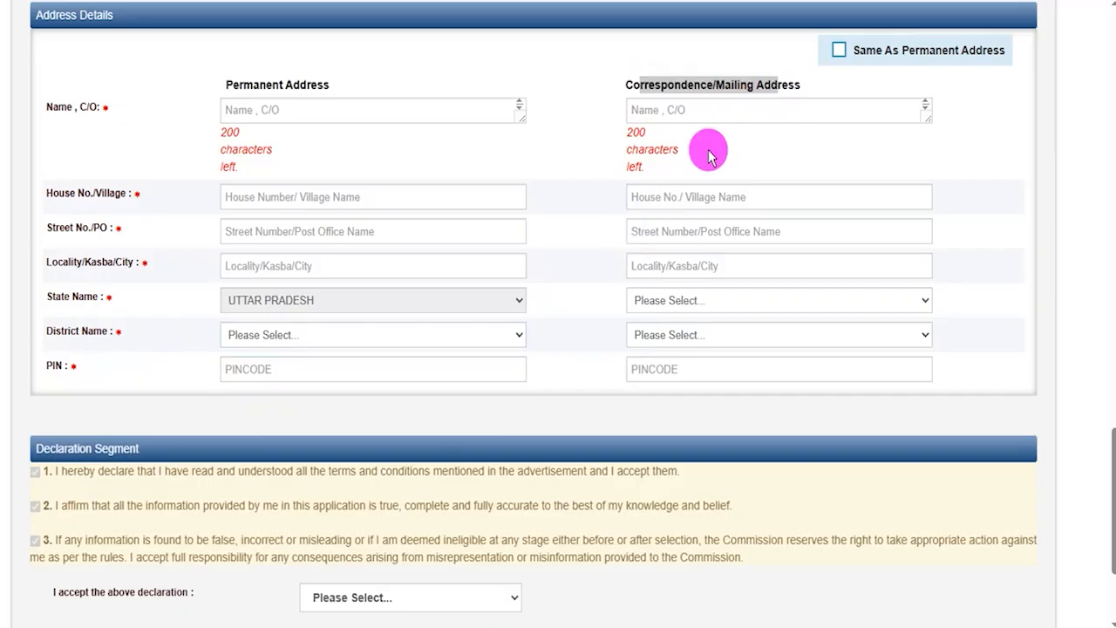
pyautogui.moveTo(239, 84); pyautogui.dragTo(308, 80)
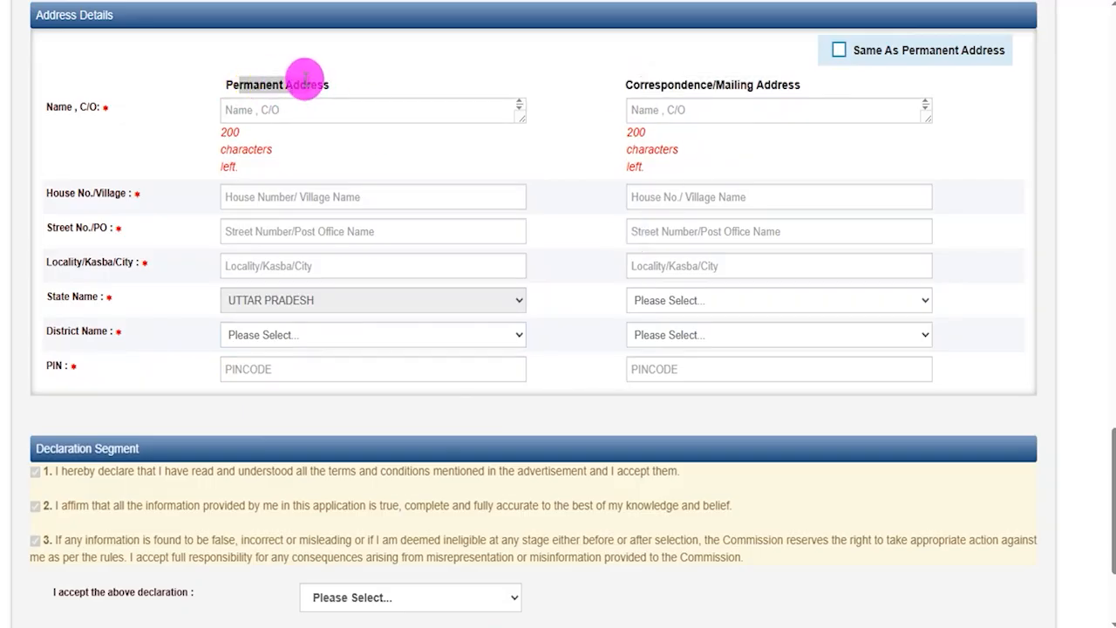
pyautogui.click(842, 50)
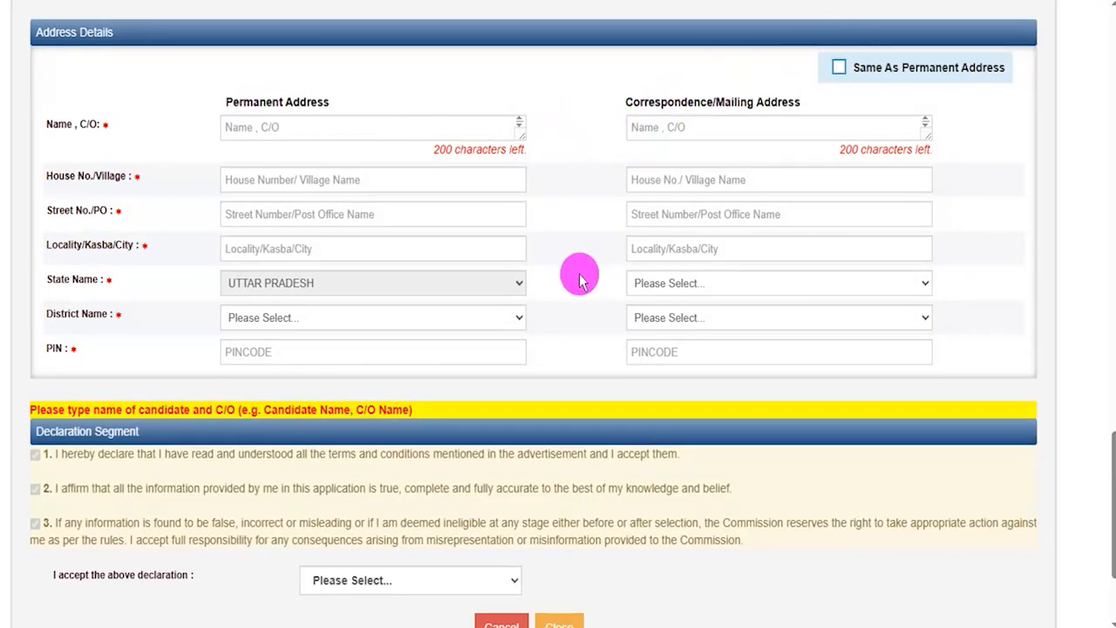
# Step: Accept the declaration with Yes, preview the application and proceed to its submission
pyautogui.scroll(-2, 579, 277)
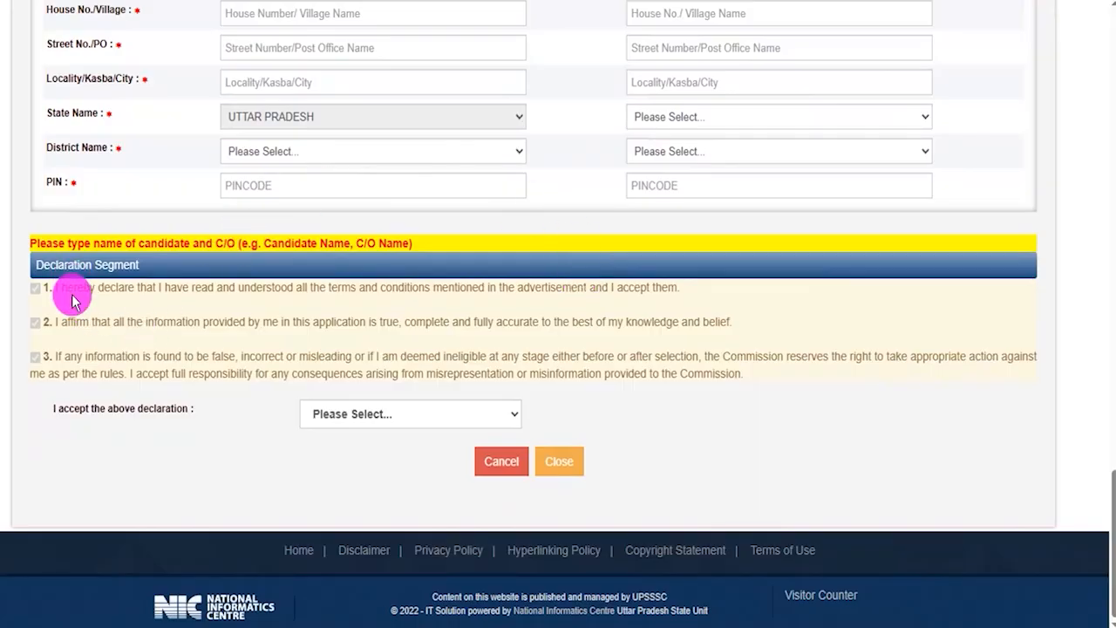
pyautogui.click(328, 419)
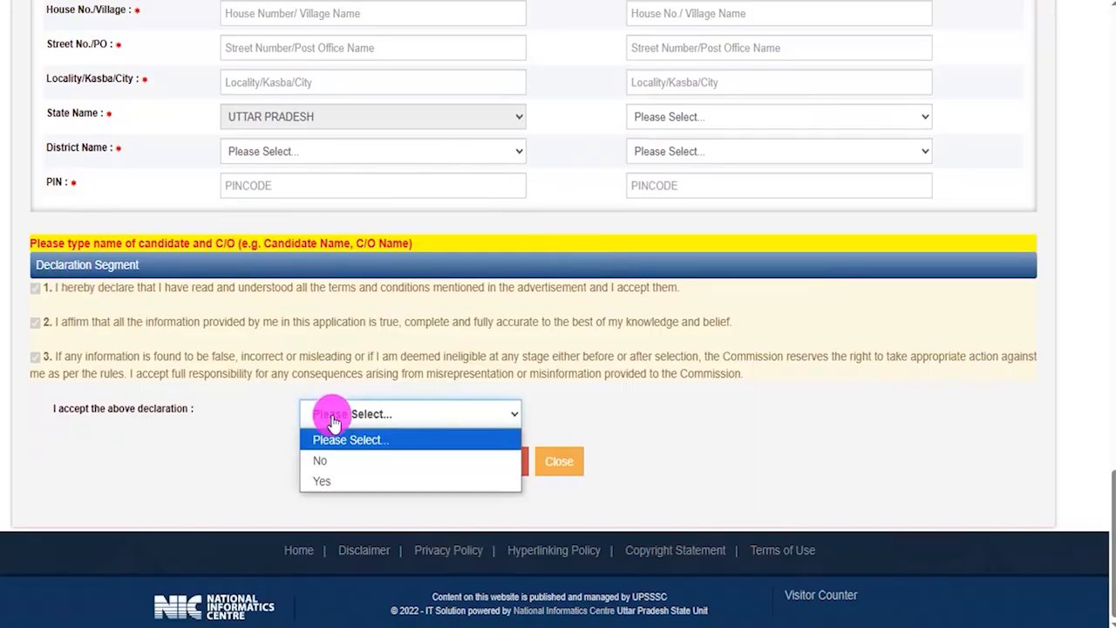
pyautogui.click(323, 480)
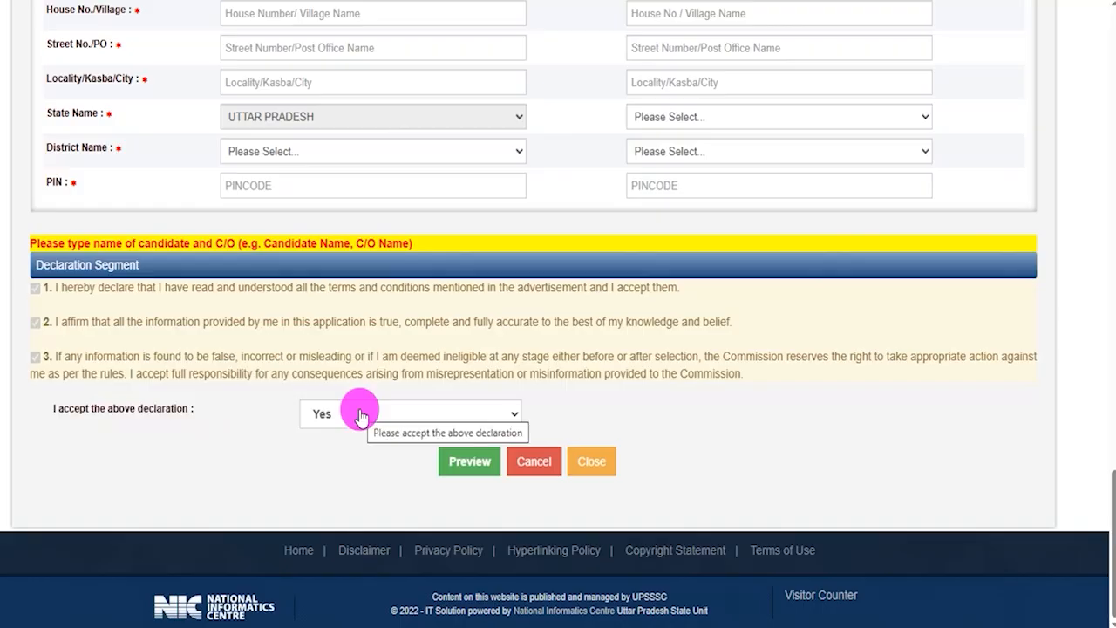
pyautogui.moveTo(200, 449); pyautogui.dragTo(363, 460)
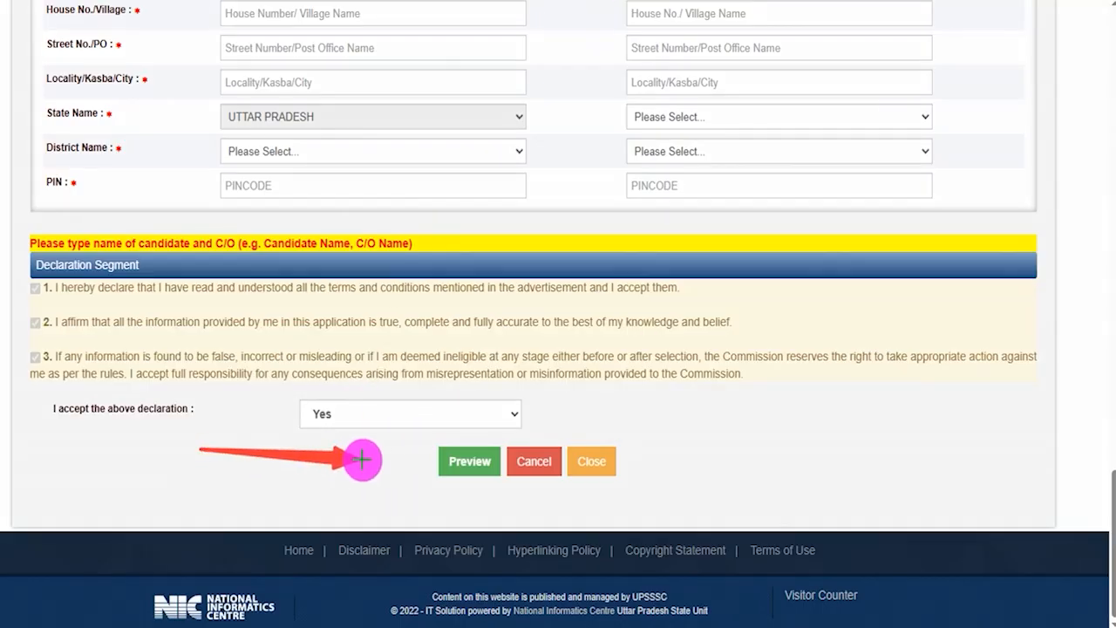
pyautogui.click(440, 461)
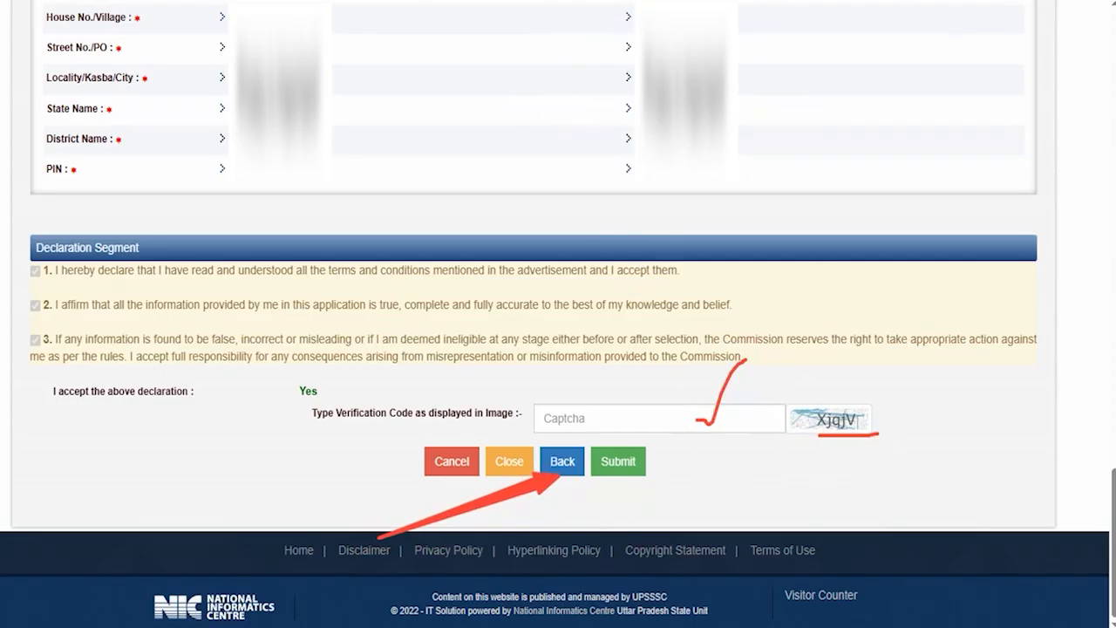
pyautogui.moveTo(834, 462); pyautogui.dragTo(656, 467)
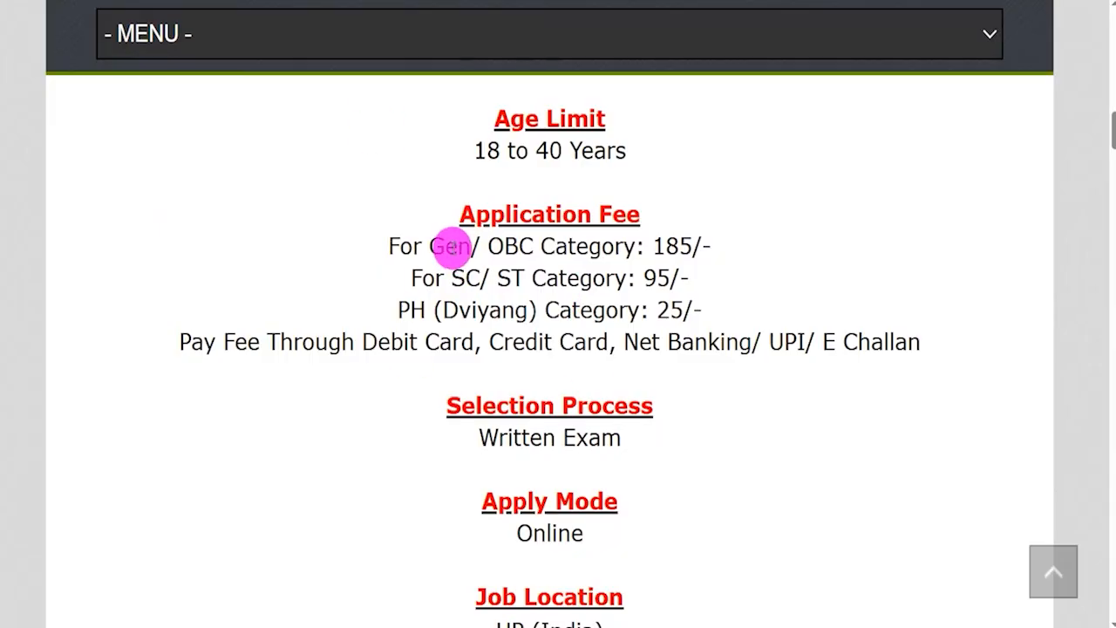
# Step: Examine the application fee for the Gen/OBC, SC/ST and PH categories and the accepted payment modes
pyautogui.moveTo(450, 246); pyautogui.dragTo(658, 247)
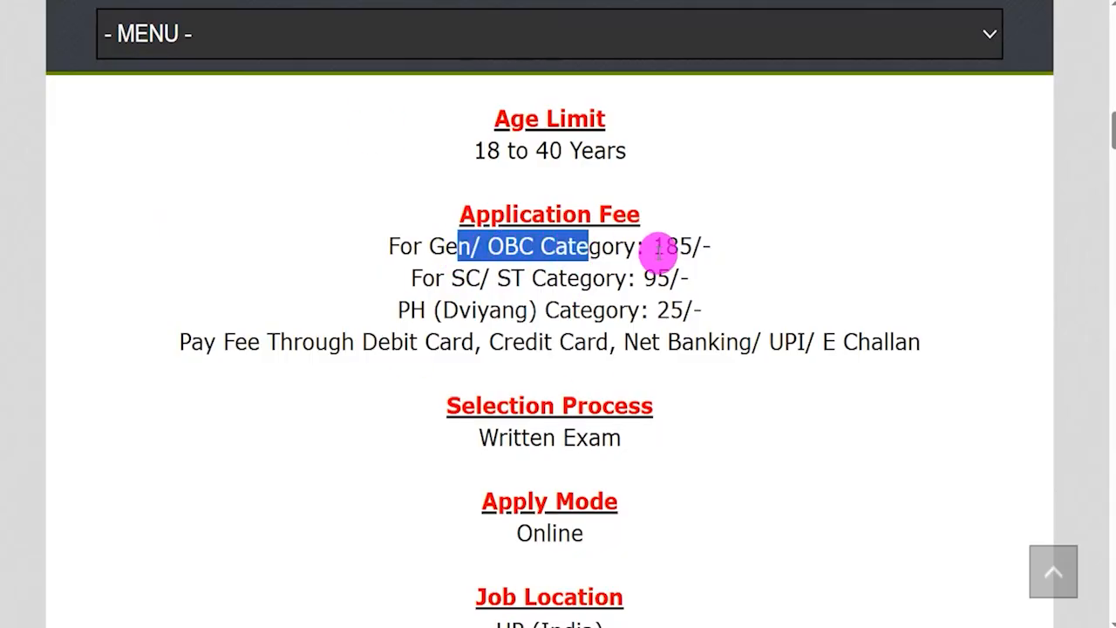
pyautogui.doubleClick(671, 246)
pyautogui.moveTo(451, 277); pyautogui.dragTo(691, 279)
pyautogui.moveTo(409, 309); pyautogui.dragTo(702, 309)
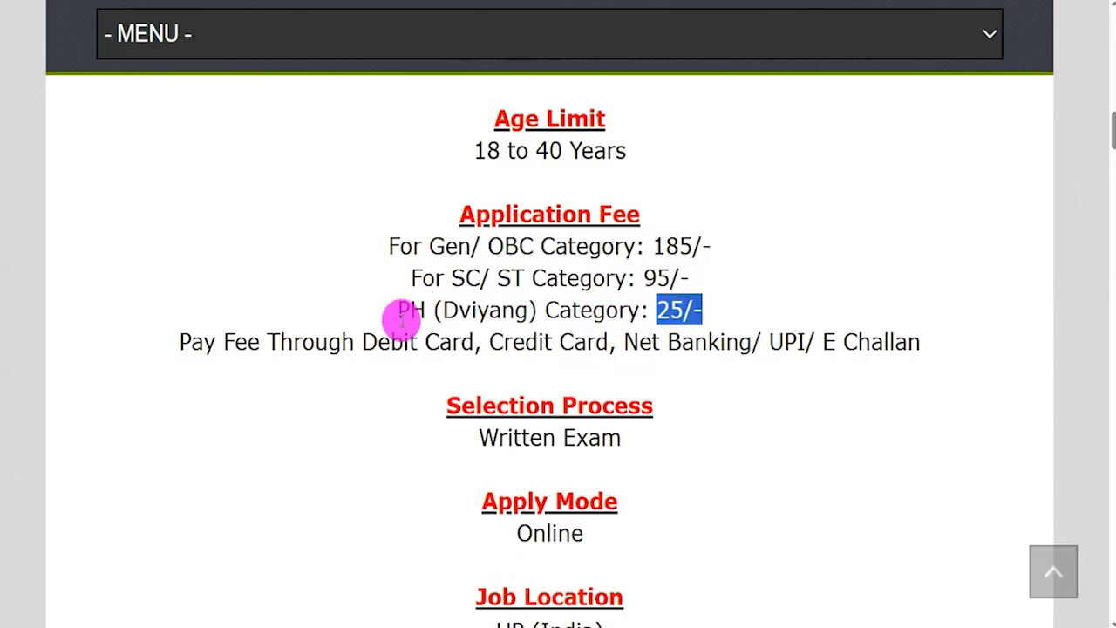
pyautogui.moveTo(281, 341); pyautogui.dragTo(835, 345)
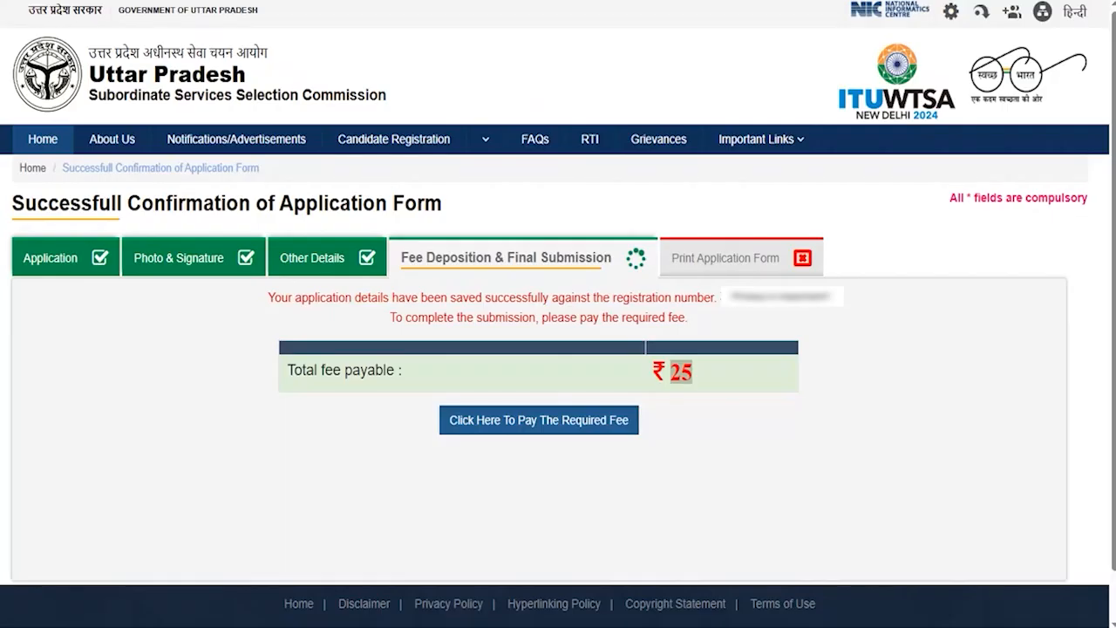
# Step: Proceed to the required fee payment through the State Bank Of India gateway, accepting the refund terms and confirming the payment request
pyautogui.click(727, 534)
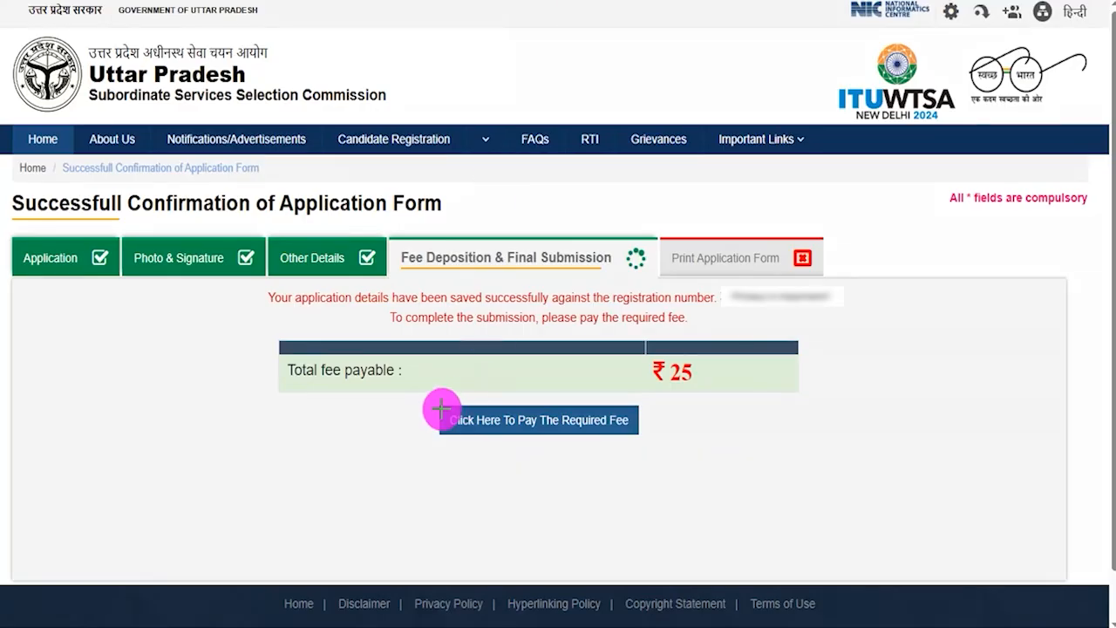
pyautogui.moveTo(404, 392)
pyautogui.mouseDown()
pyautogui.moveTo(531, 396)
pyautogui.moveTo(651, 426)
pyautogui.moveTo(670, 447)
pyautogui.mouseUp()
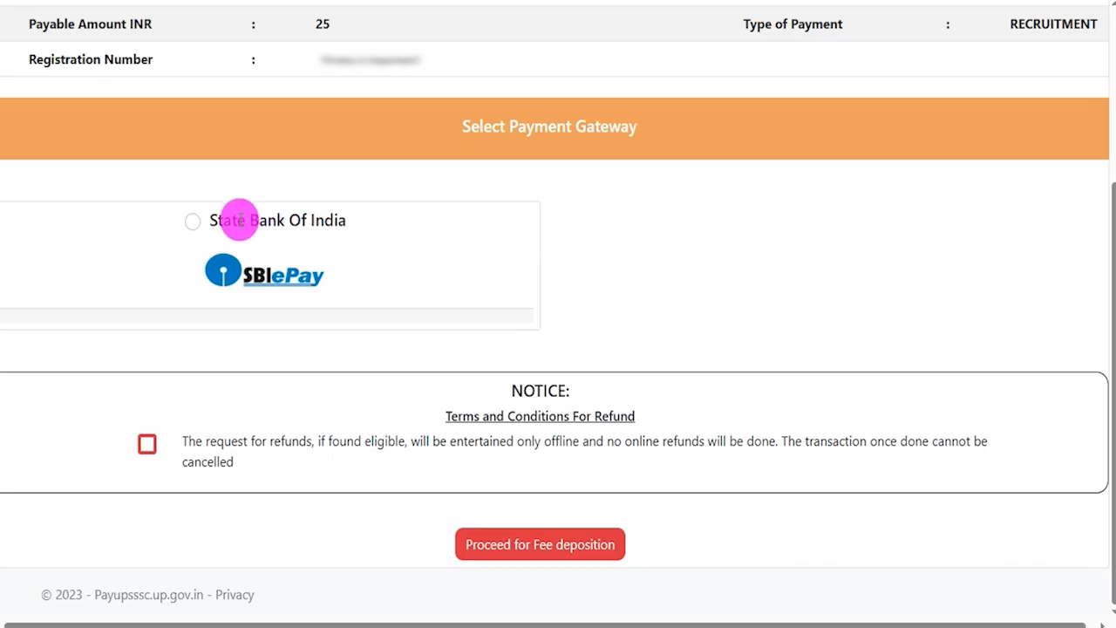
pyautogui.click(192, 229)
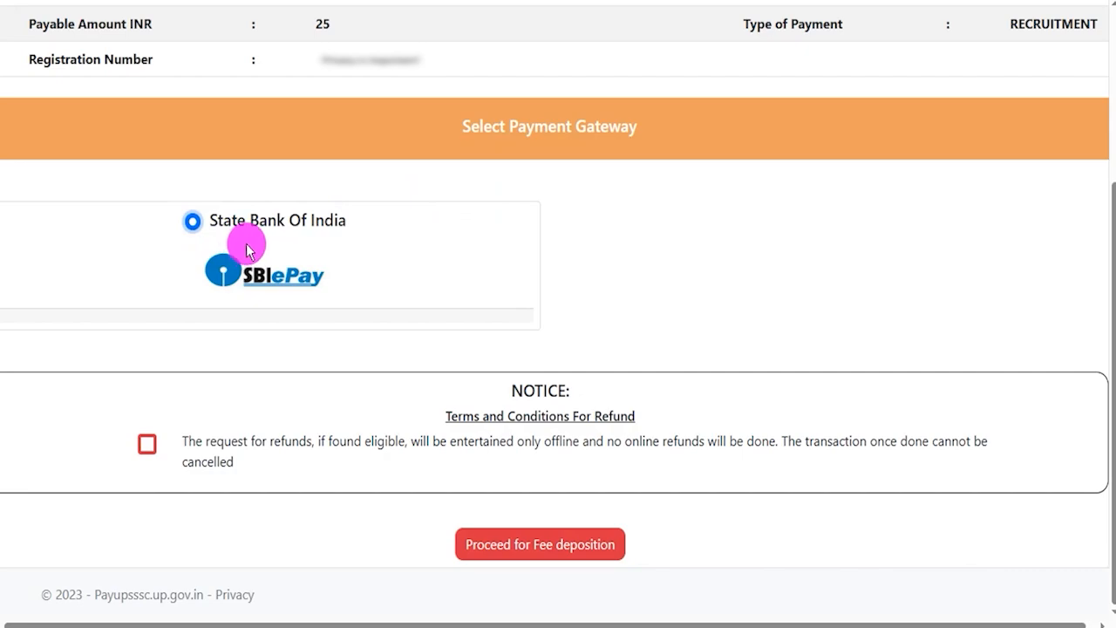
pyautogui.click(148, 446)
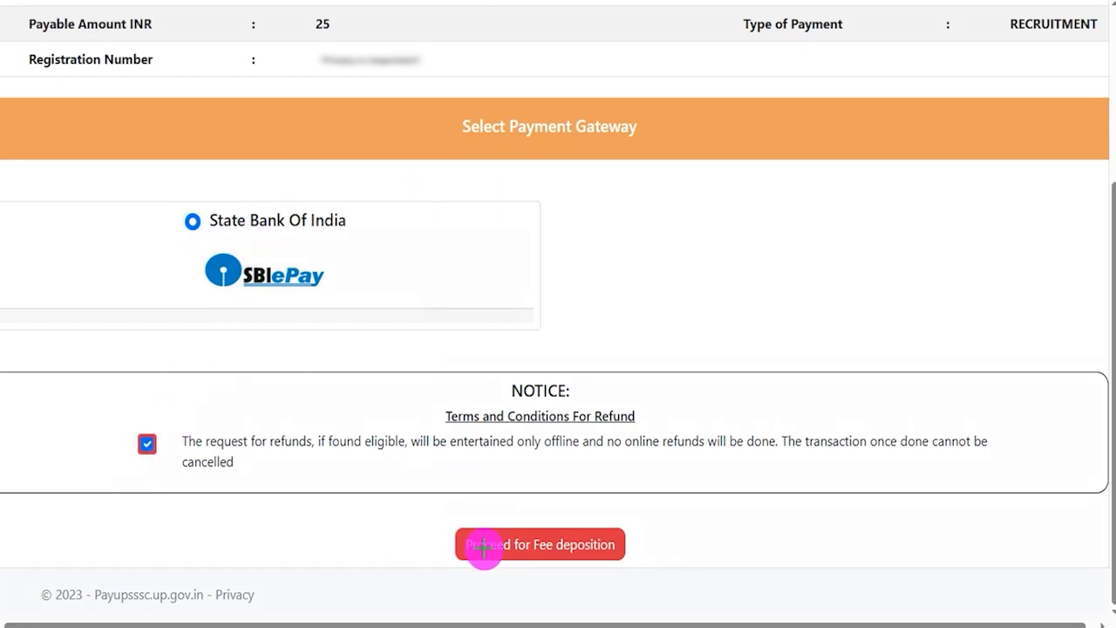
pyautogui.moveTo(397, 495)
pyautogui.mouseDown()
pyautogui.moveTo(608, 548)
pyautogui.moveTo(657, 585)
pyautogui.mouseUp()
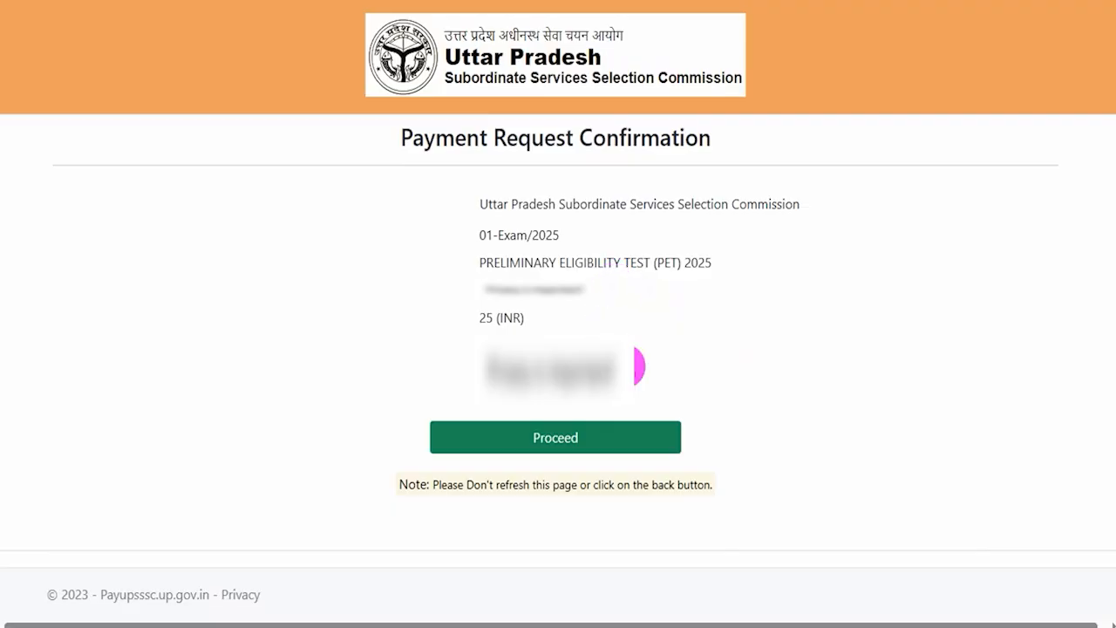
pyautogui.moveTo(832, 299); pyautogui.dragTo(611, 433)
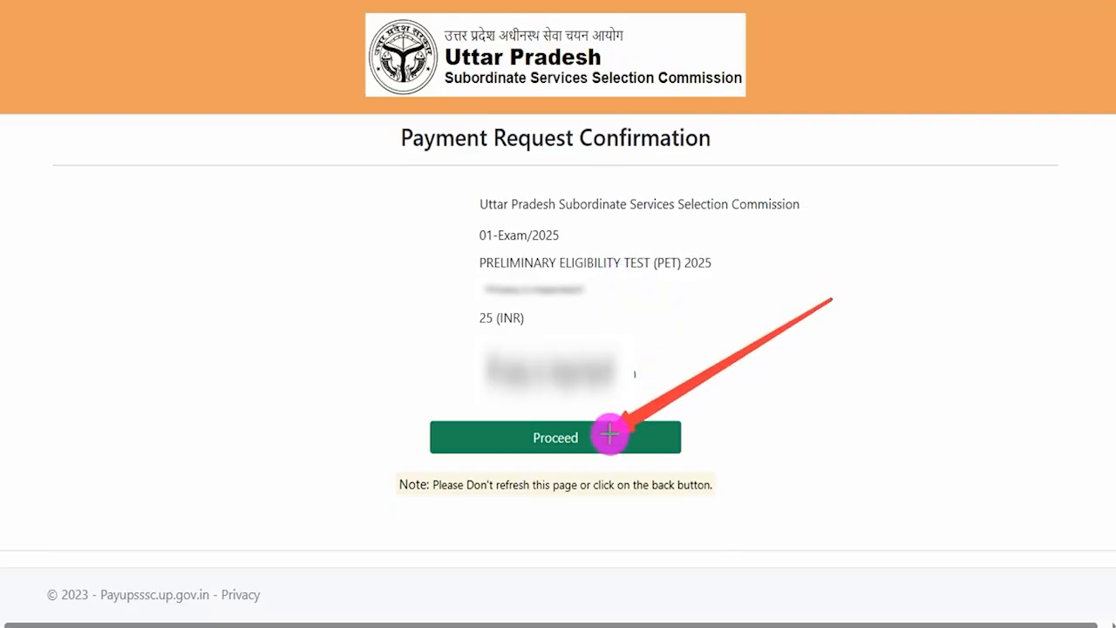
pyautogui.click(610, 433)
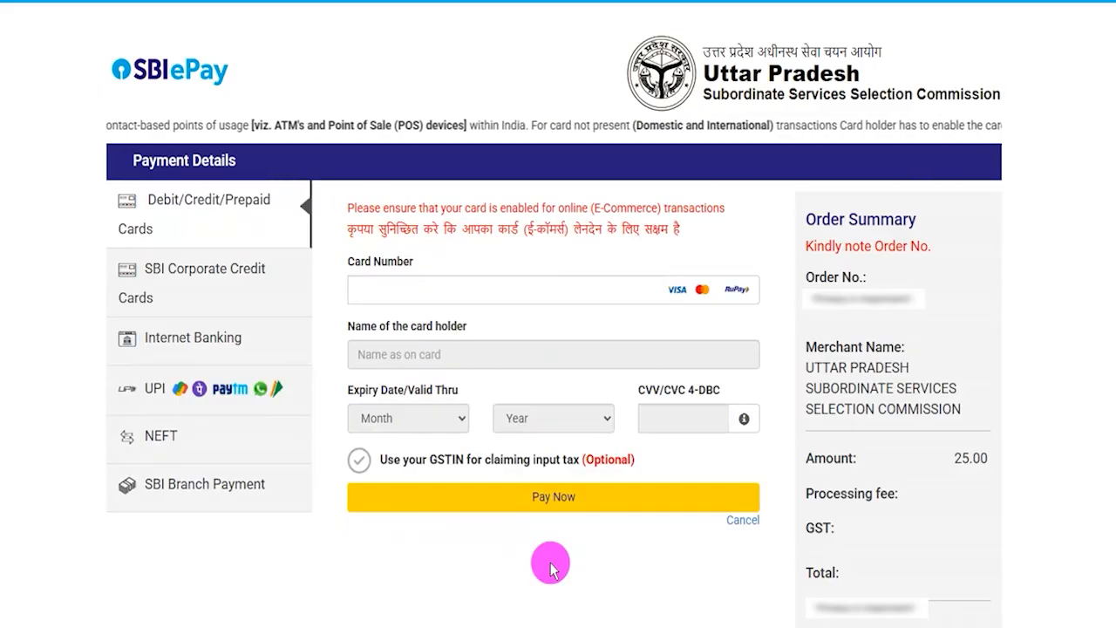
# Step: Look through the SBI Corporate Credit Cards, Internet Banking, UPI and NEFT payment methods
pyautogui.click(197, 273)
pyautogui.click(182, 336)
pyautogui.click(160, 386)
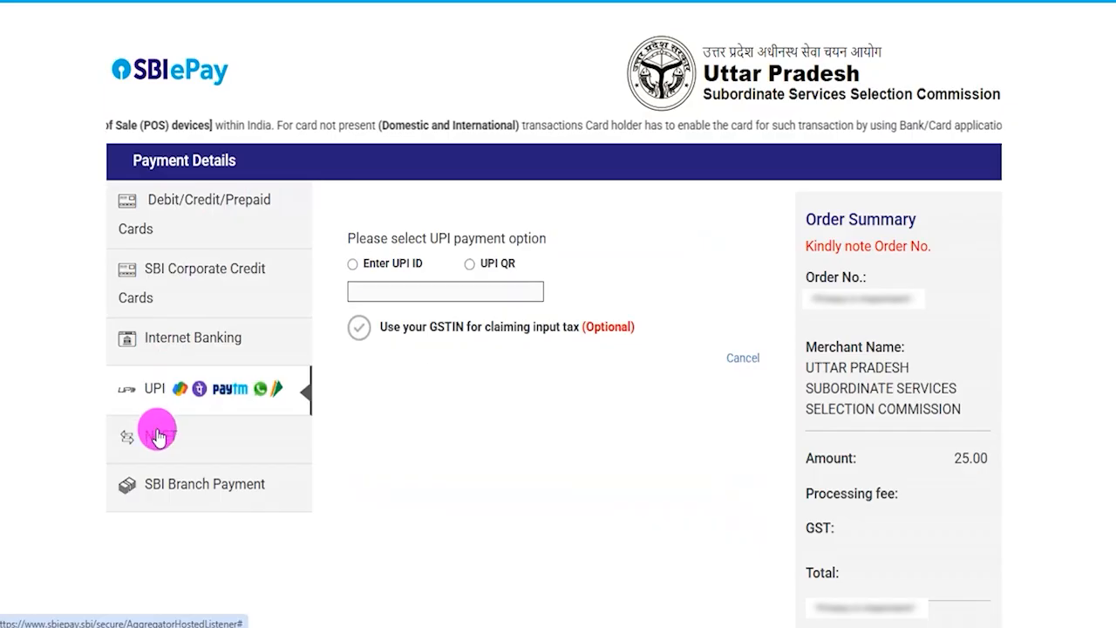
pyautogui.click(157, 433)
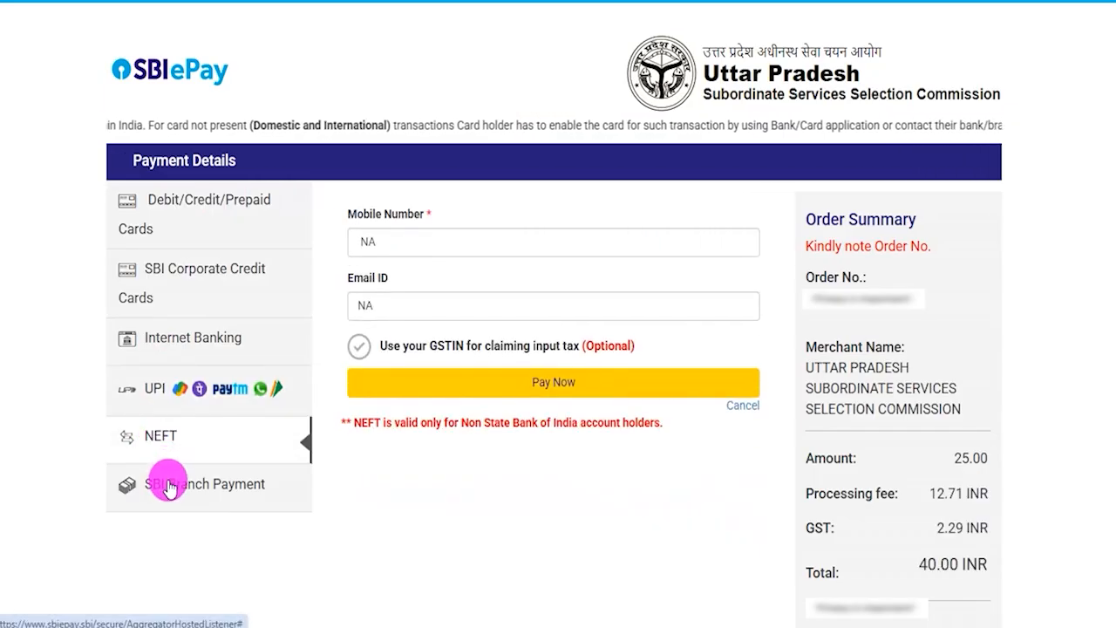
# Step: Choose UPI as the payment method, look at the UPI ID entry, and pay the fee with the UPI QR option
pyautogui.click(160, 390)
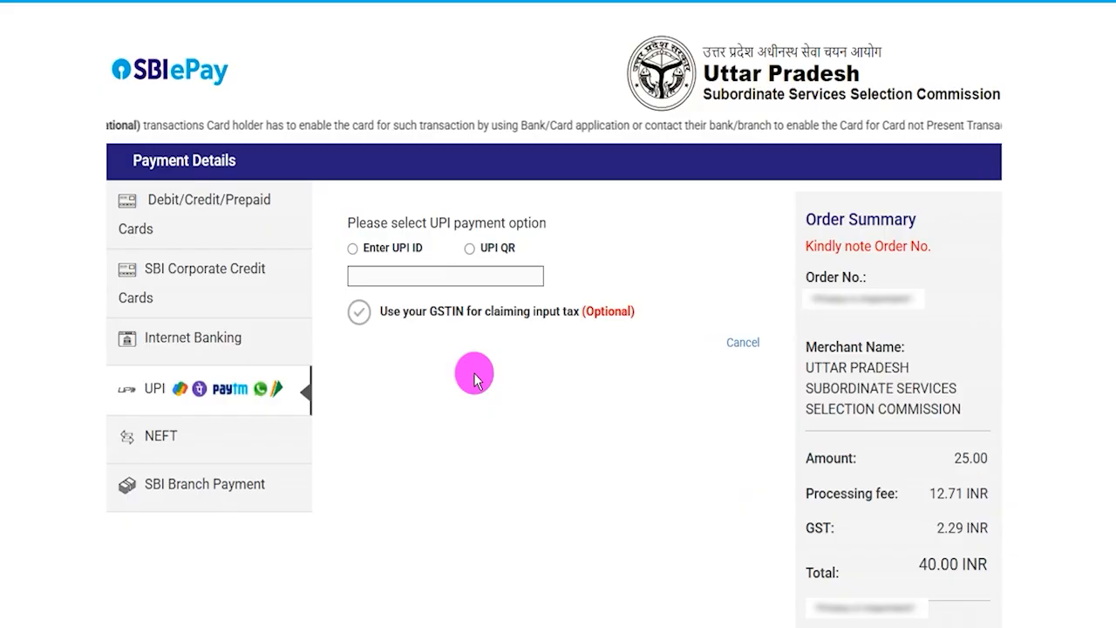
pyautogui.click(352, 249)
pyautogui.click(394, 278)
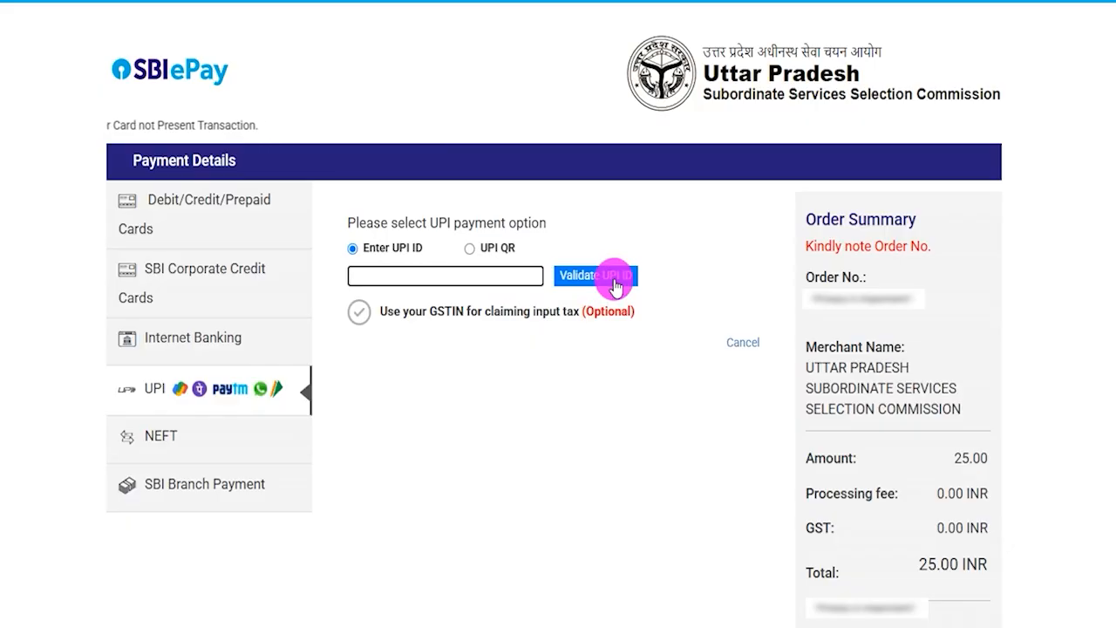
pyautogui.click(467, 248)
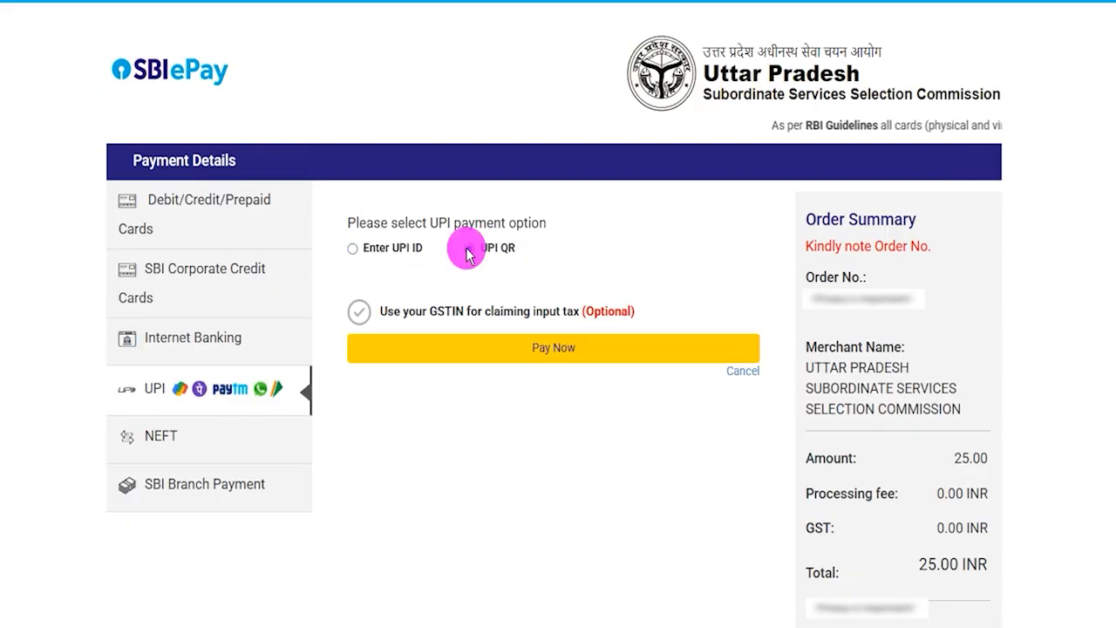
pyautogui.click(546, 347)
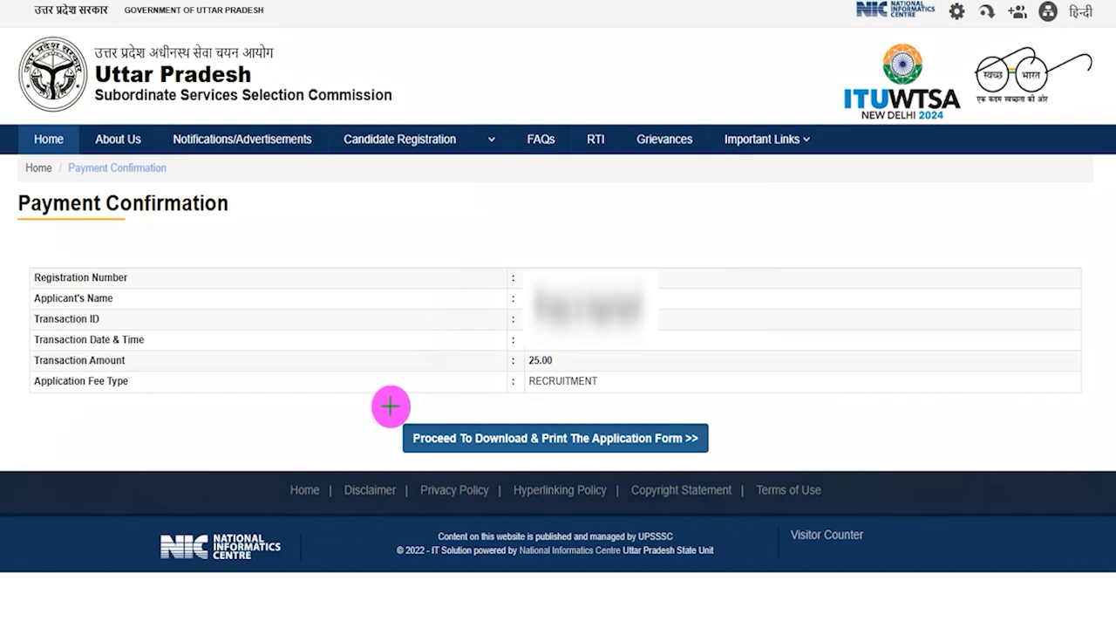
# Step: Proceed from the payment confirmation to the printable application form and locate its print option
pyautogui.moveTo(353, 398); pyautogui.dragTo(728, 465)
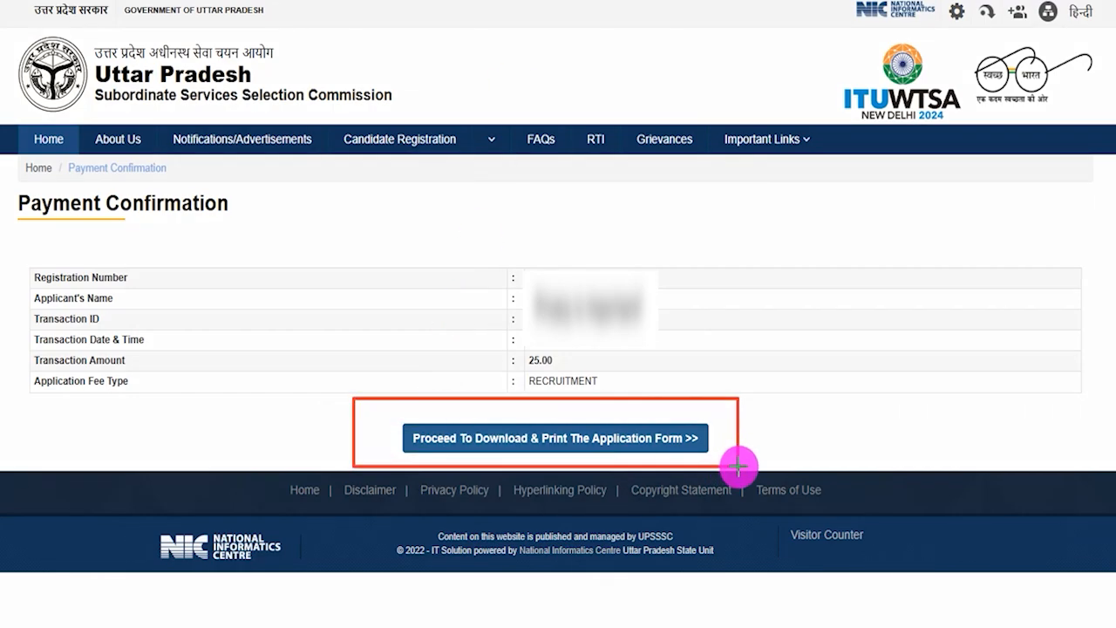
pyautogui.click(697, 440)
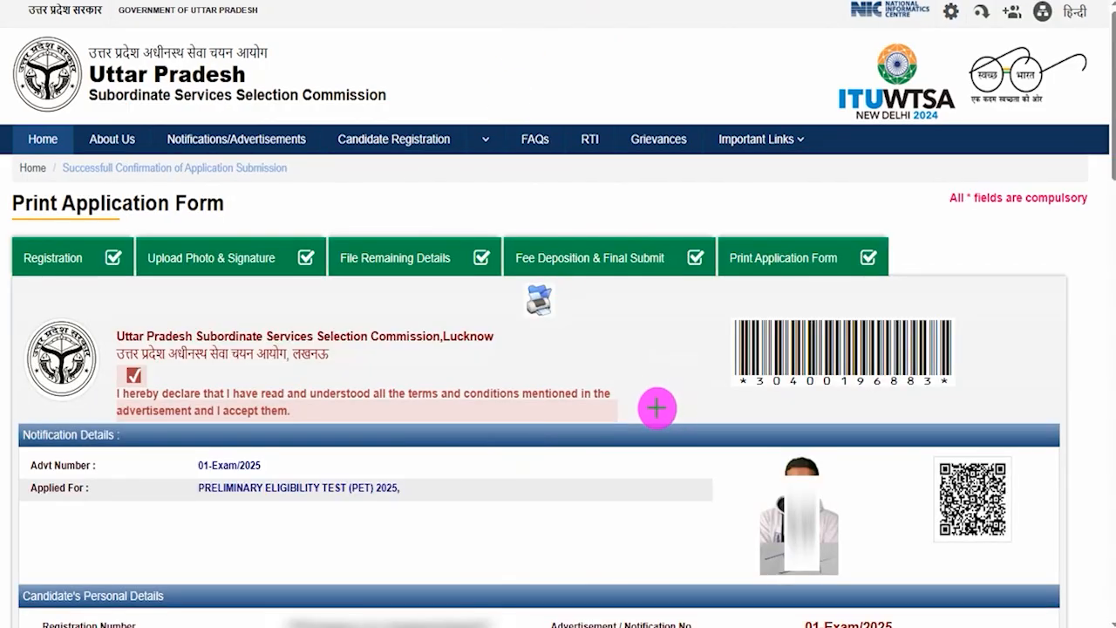
pyautogui.moveTo(506, 279)
pyautogui.mouseDown()
pyautogui.moveTo(567, 296)
pyautogui.moveTo(571, 326)
pyautogui.mouseUp()
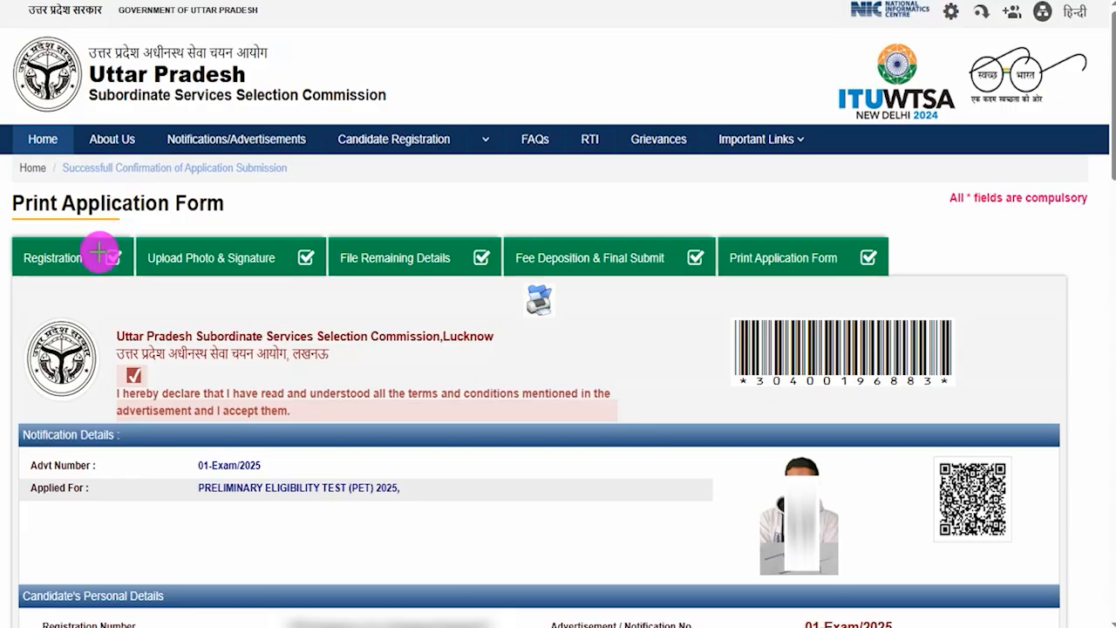
# Step: Check the completion status of the Registration, Upload Photo & Signature, File Remaining Details, Fee Deposition & Final Submit and Print Application Form stages
pyautogui.moveTo(90, 251); pyautogui.dragTo(117, 220)
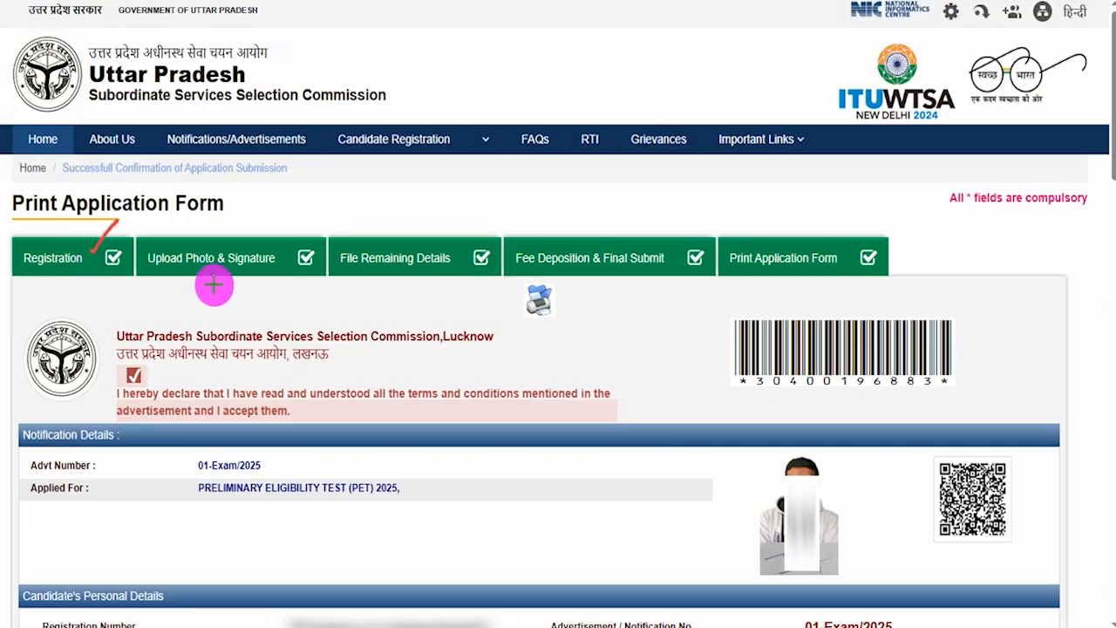
pyautogui.moveTo(251, 251)
pyautogui.mouseDown()
pyautogui.moveTo(267, 249)
pyautogui.moveTo(301, 207)
pyautogui.mouseUp()
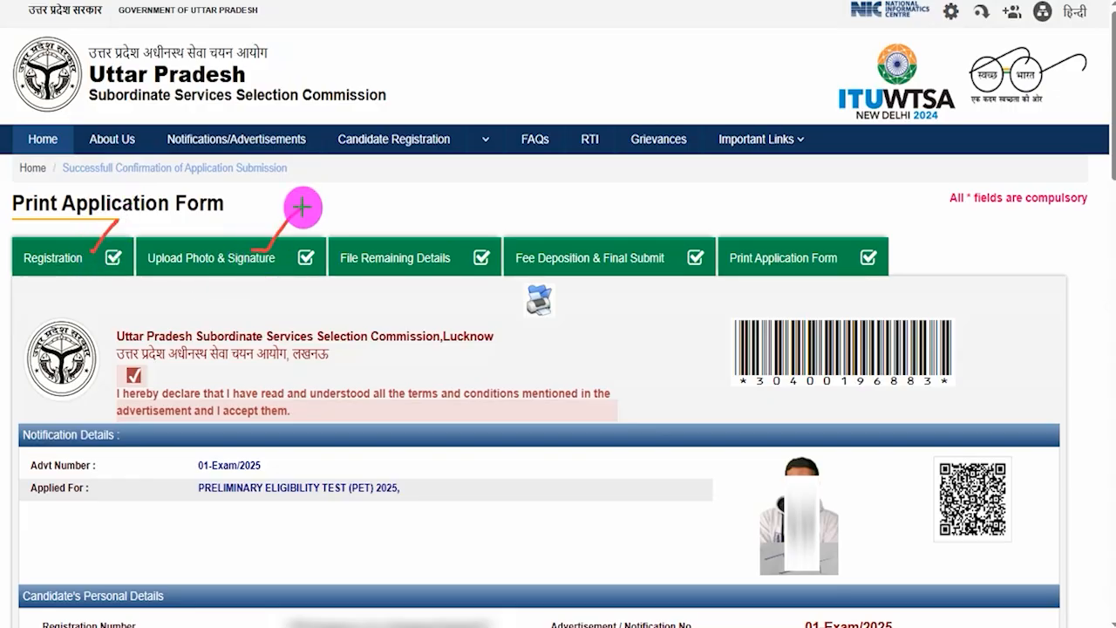
pyautogui.moveTo(453, 251); pyautogui.dragTo(491, 216)
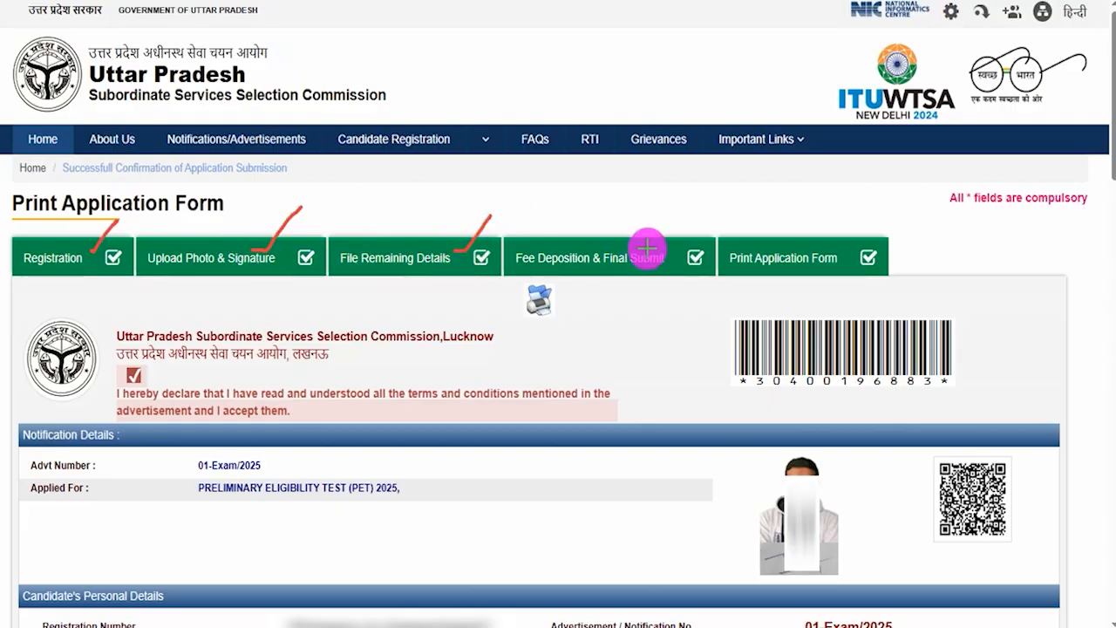
pyautogui.moveTo(655, 250); pyautogui.dragTo(686, 220)
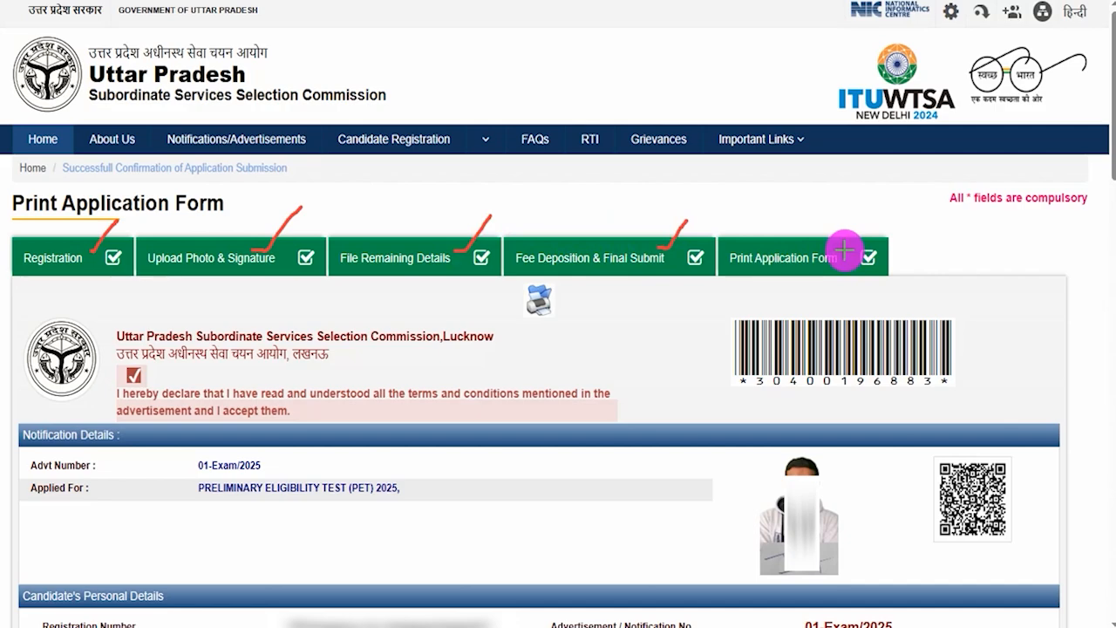
pyautogui.moveTo(844, 250); pyautogui.dragTo(872, 227)
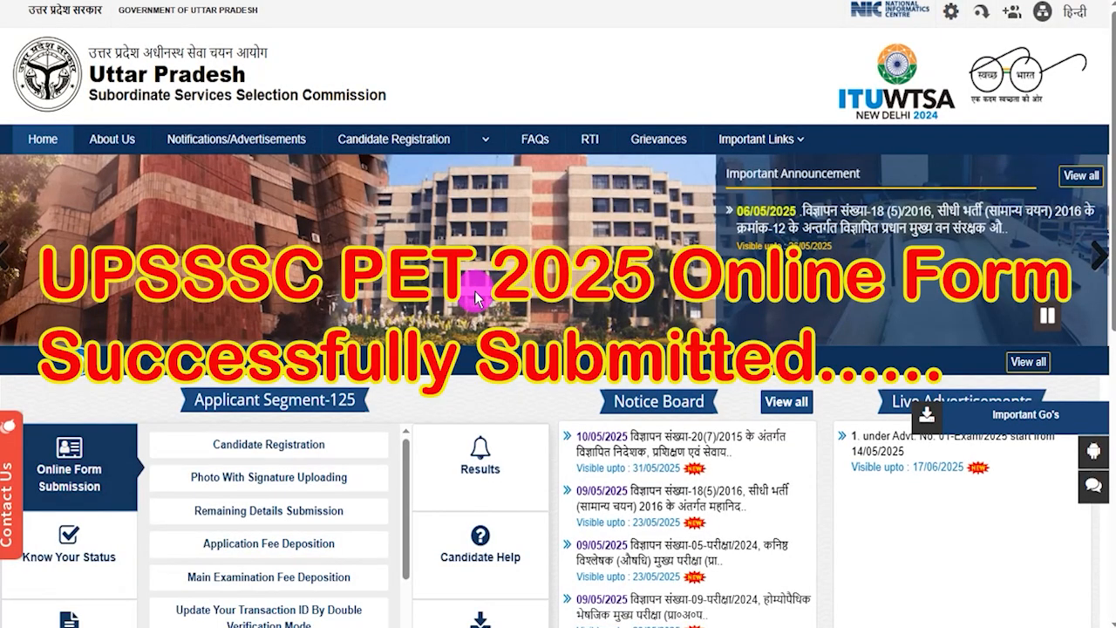
pyautogui.click(1100, 271)
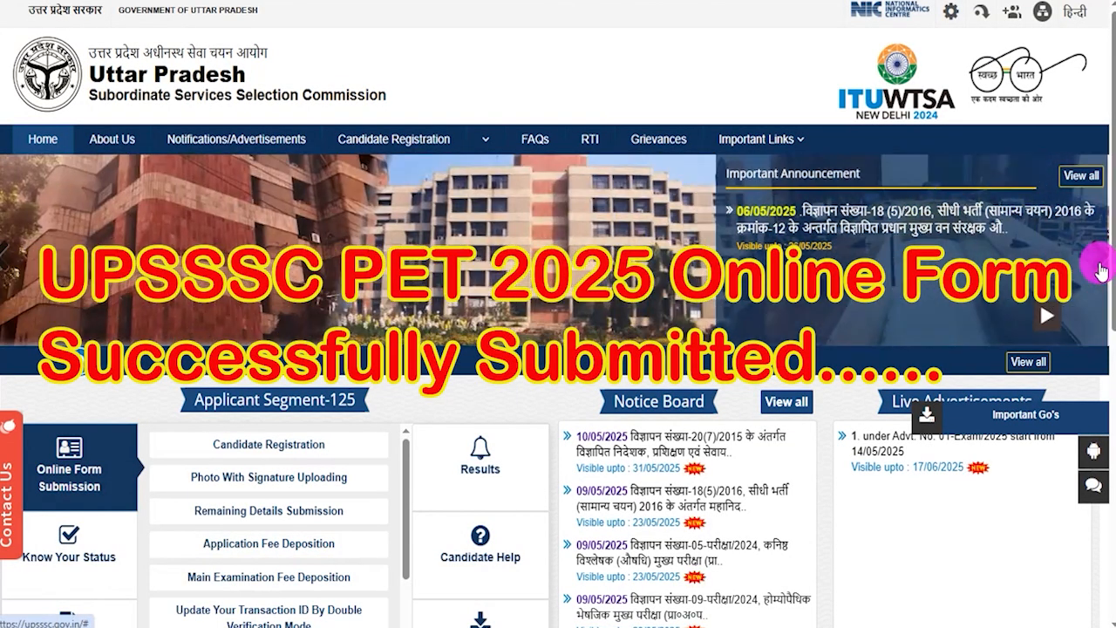
pyautogui.click(1097, 264)
pyautogui.click(1097, 264)
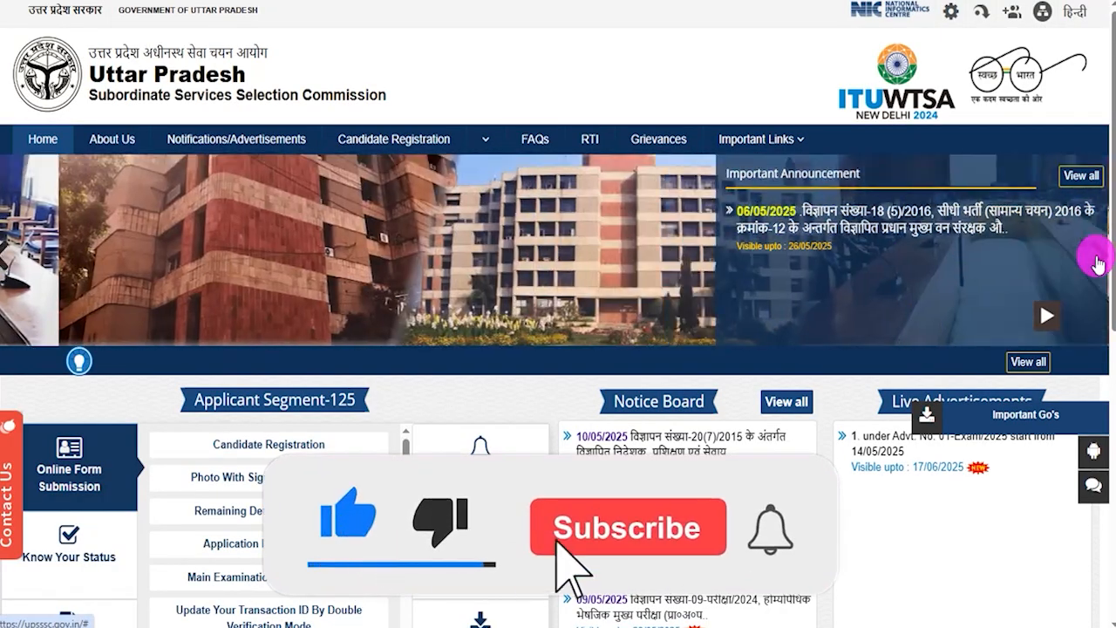
pyautogui.scroll(-4, 552, 401)
pyautogui.scroll(4, 552, 401)
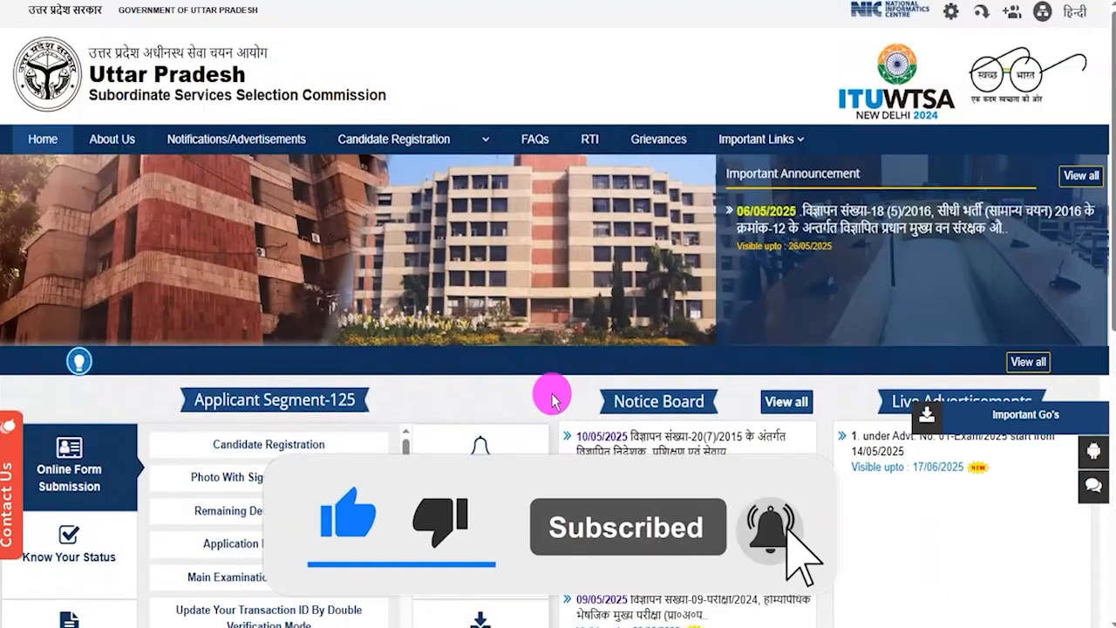